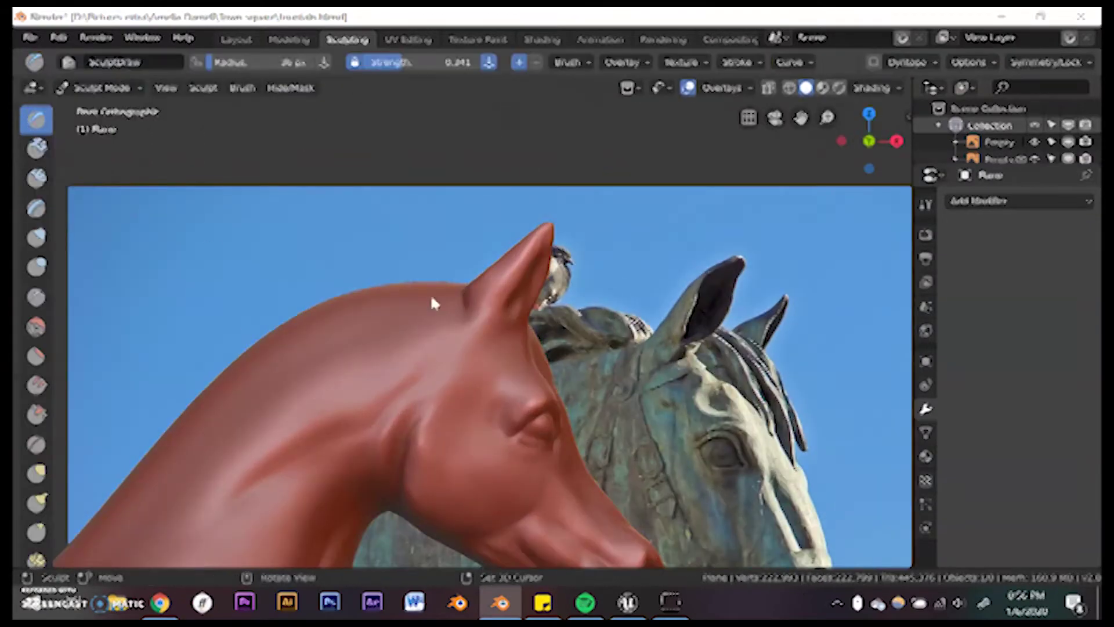
# Crease the lower edge of the horse's eye with a small Crease brush and smooth the surrounding surface.
pyautogui.hotkey('shift', 'c')
pyautogui.press('[')
pyautogui.press('[')
pyautogui.press('[')
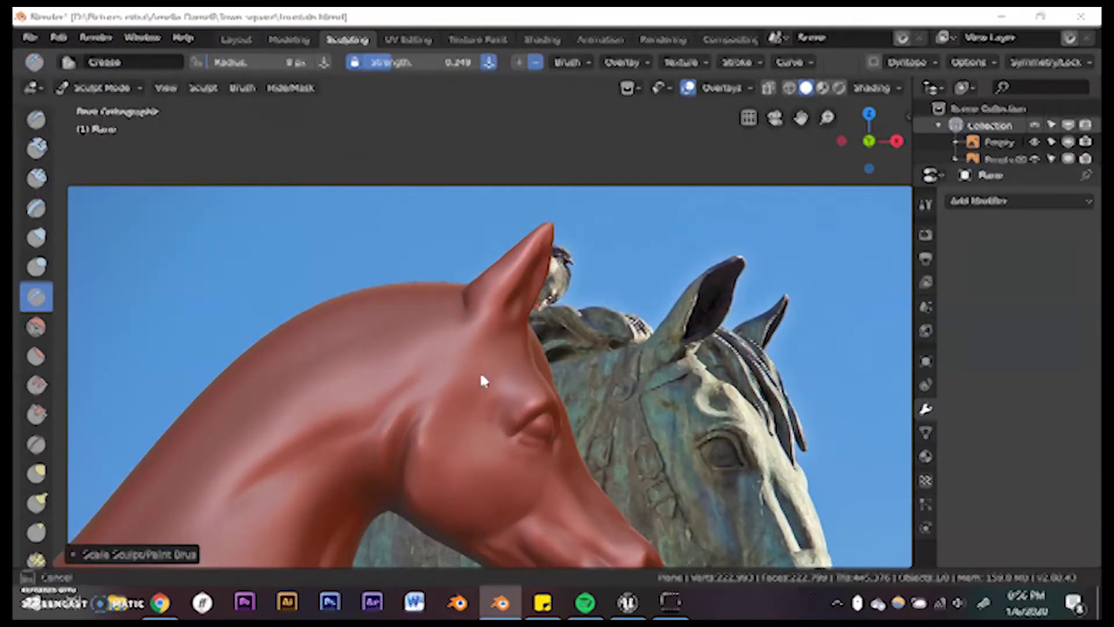
pyautogui.press('s')
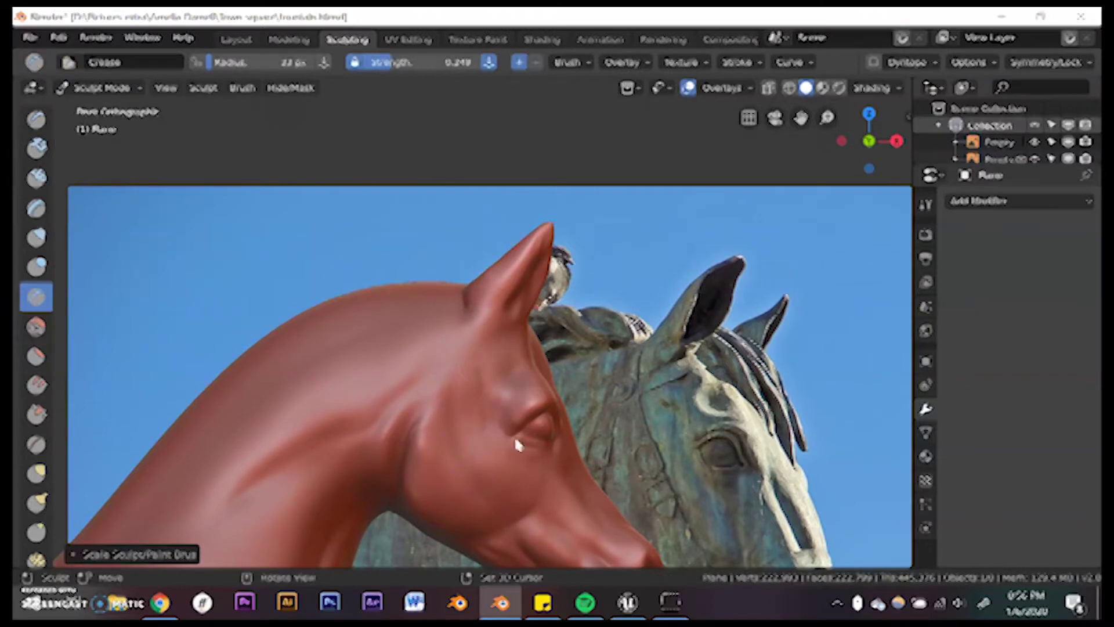
pyautogui.moveTo(529, 419); pyautogui.dragTo(511, 445)
pyautogui.press('s')
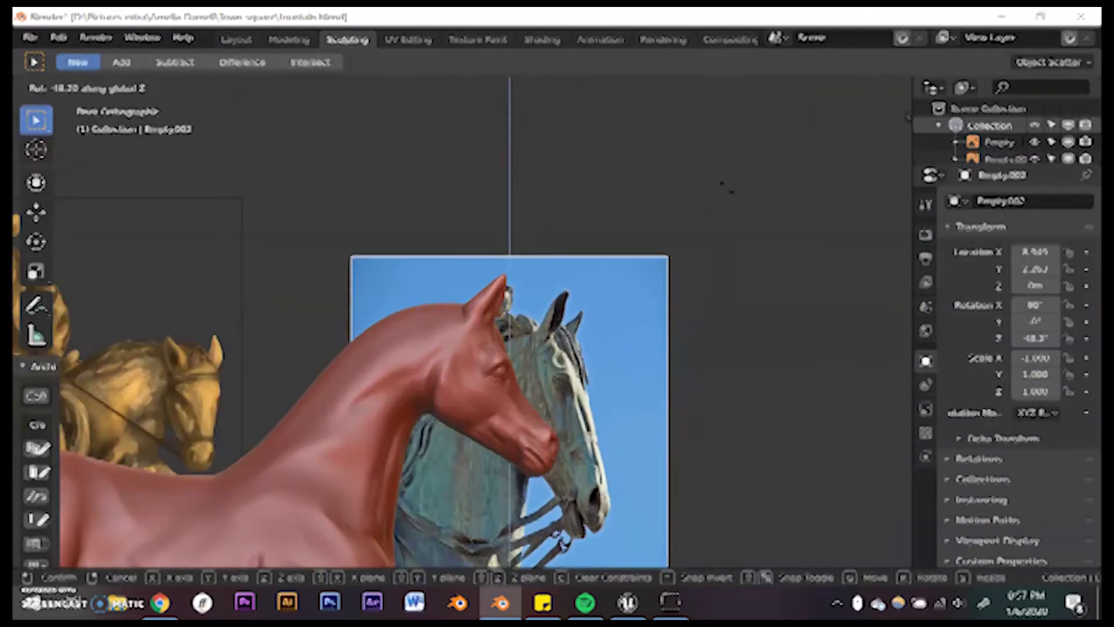
# Show the transform sidebar and carve a hollow inside the ear with the Draw brush, smoothing the surface.
pyautogui.press('n')
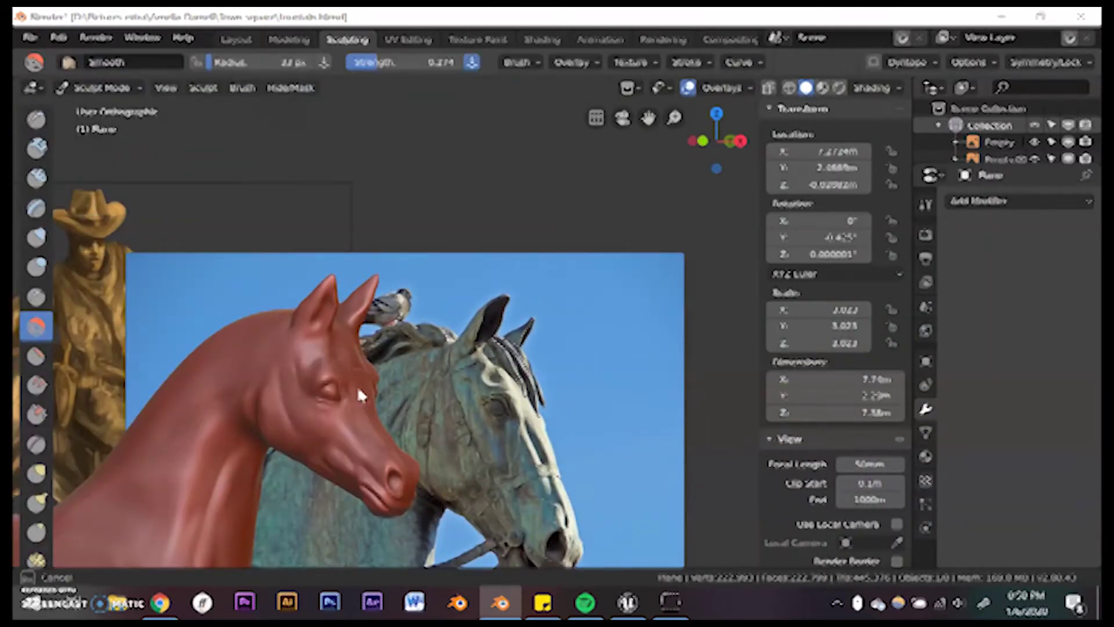
pyautogui.scroll(3, 471, 290)
pyautogui.press('x')
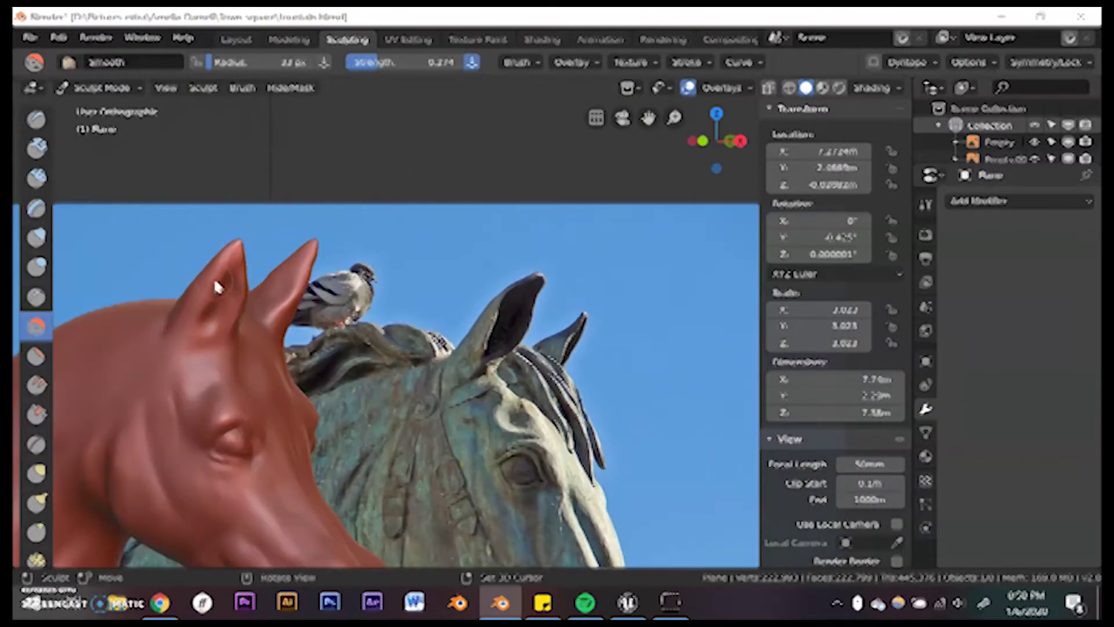
pyautogui.click(42, 325)
pyautogui.press('x')
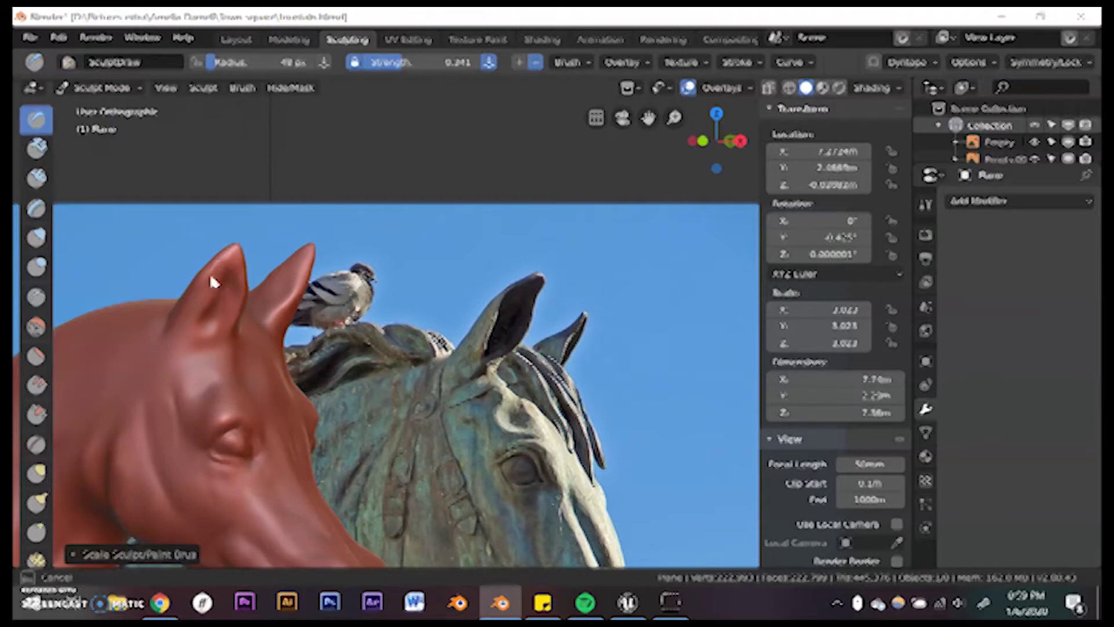
# Shape the ear's outline with the Grab brush and deepen its inner hollow with the Draw and Crease brushes.
pyautogui.press('g')
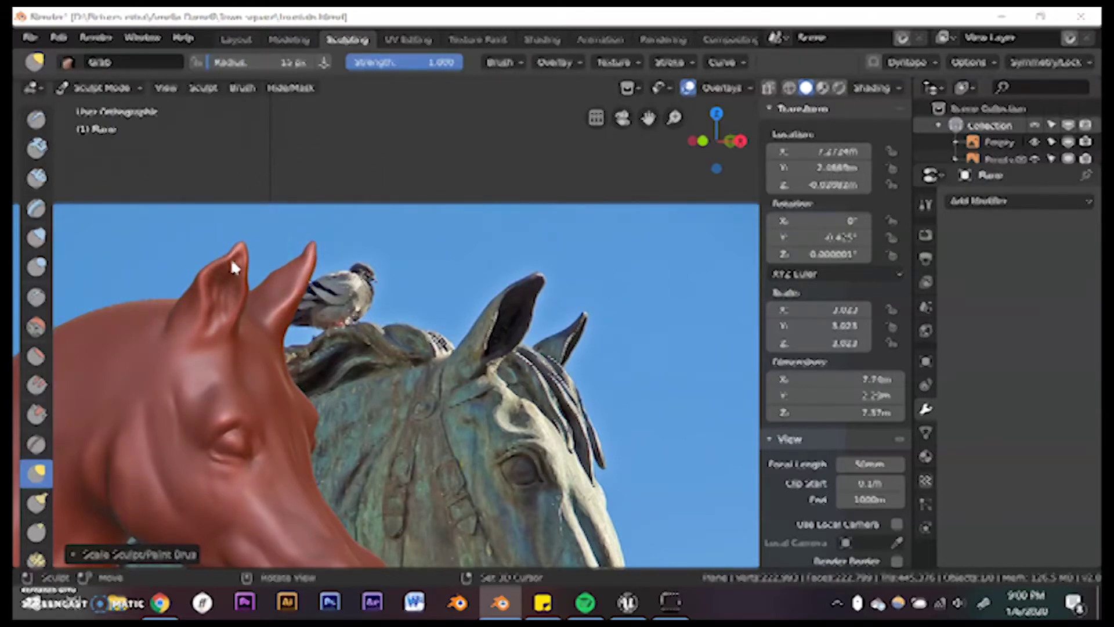
pyautogui.press('x')
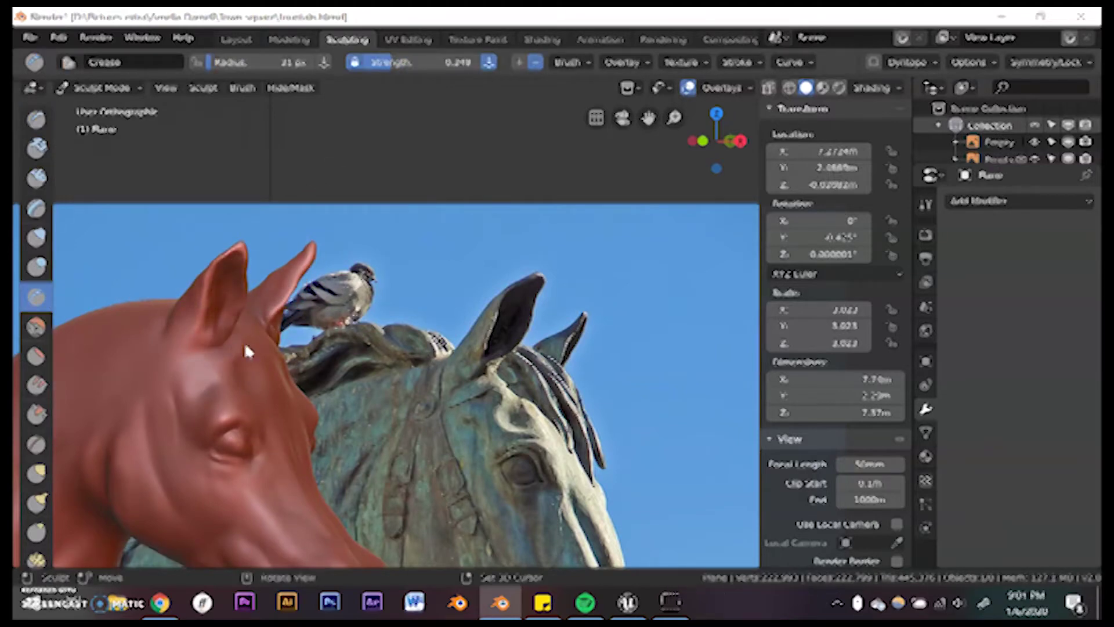
pyautogui.press('x')
pyautogui.press('[')
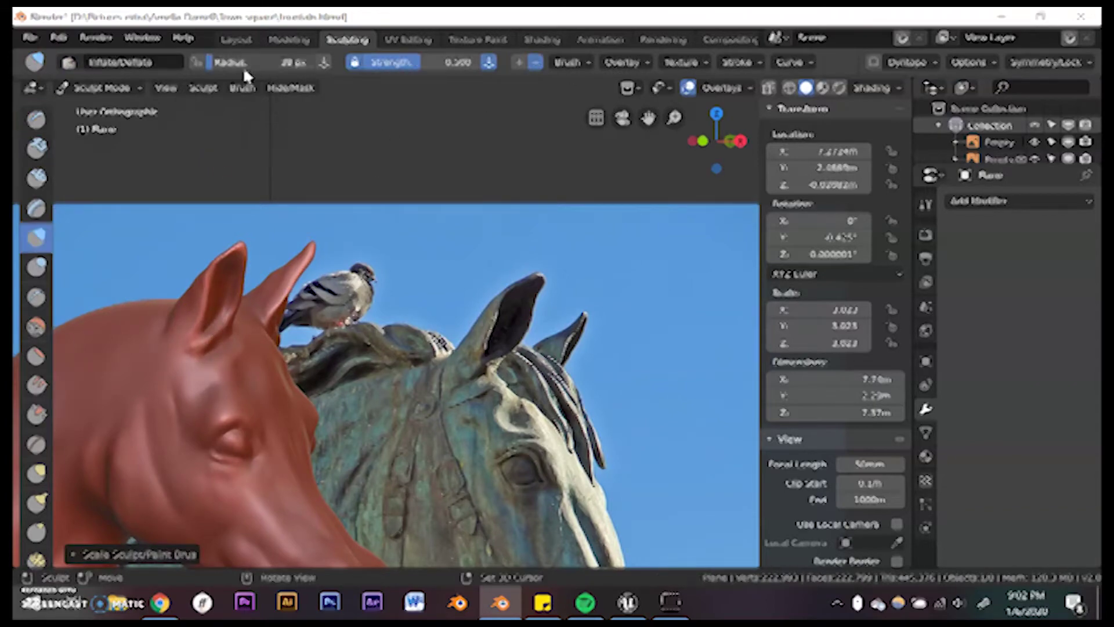
pyautogui.moveTo(214, 331)
pyautogui.mouseDown(button='middle')
pyautogui.moveTo(233, 254)
pyautogui.moveTo(248, 356)
pyautogui.mouseUp(button='middle')
pyautogui.press('x')
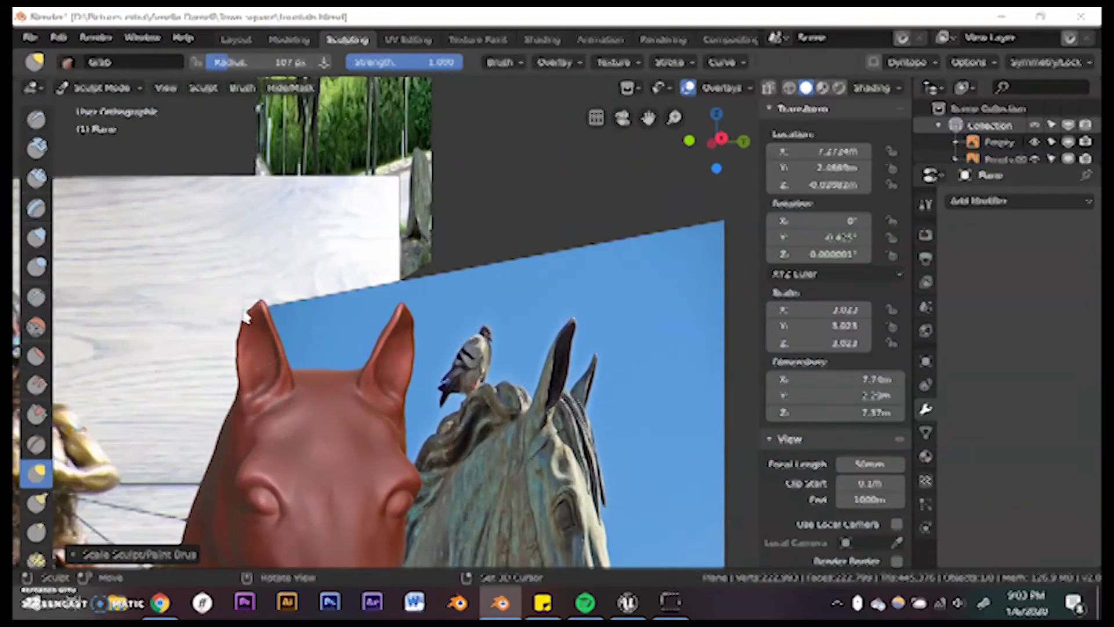
# Adjust the horse's ear shape and the edge of its opening with a smaller Grab brush.
pyautogui.moveTo(228, 221); pyautogui.dragTo(224, 387, button='middle')
pyautogui.press('[')
pyautogui.press('[')
pyautogui.moveTo(276, 355)
pyautogui.mouseDown(button='middle')
pyautogui.moveTo(290, 327)
pyautogui.moveTo(363, 383)
pyautogui.mouseUp(button='middle')
pyautogui.press('KP_1')
pyautogui.press('g')
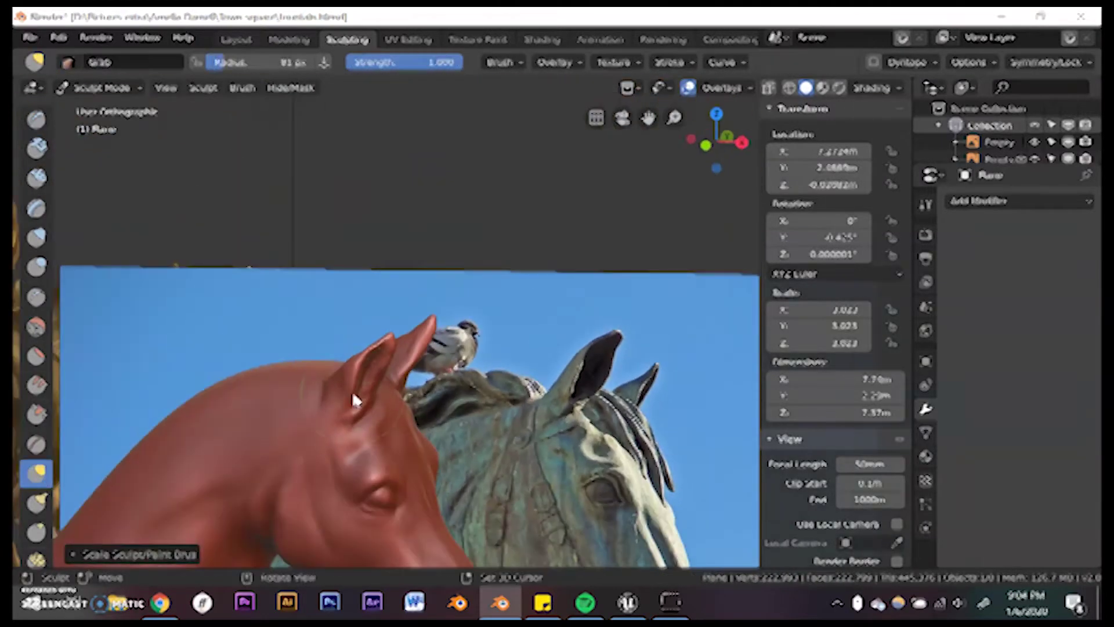
pyautogui.moveTo(360, 389); pyautogui.dragTo(446, 364)
pyautogui.scroll(3, 446, 364)
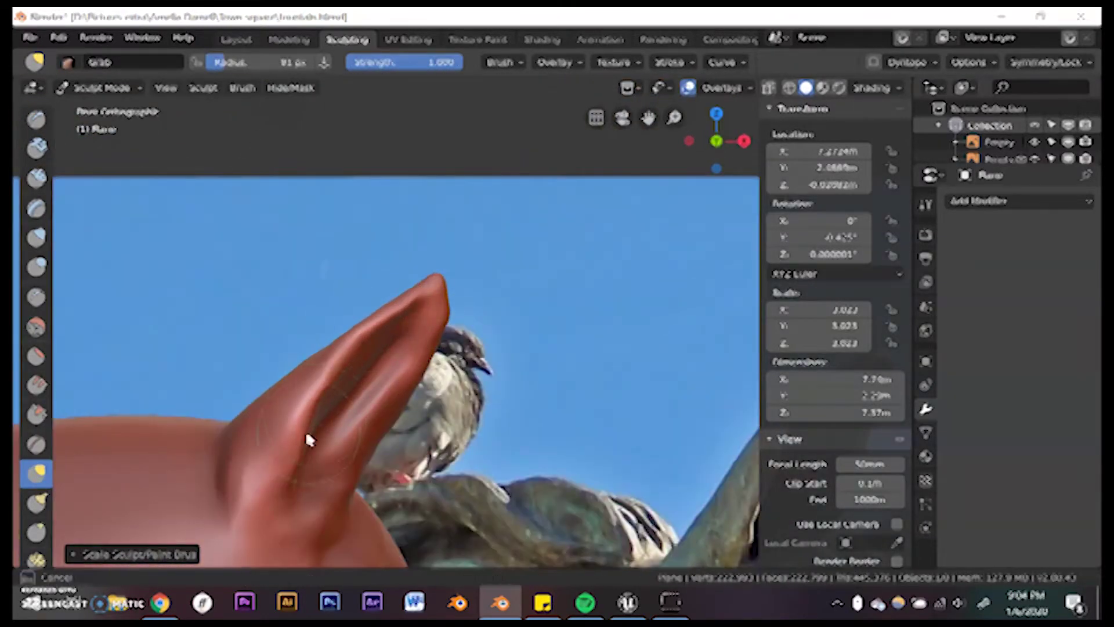
pyautogui.moveTo(351, 371); pyautogui.dragTo(330, 384)
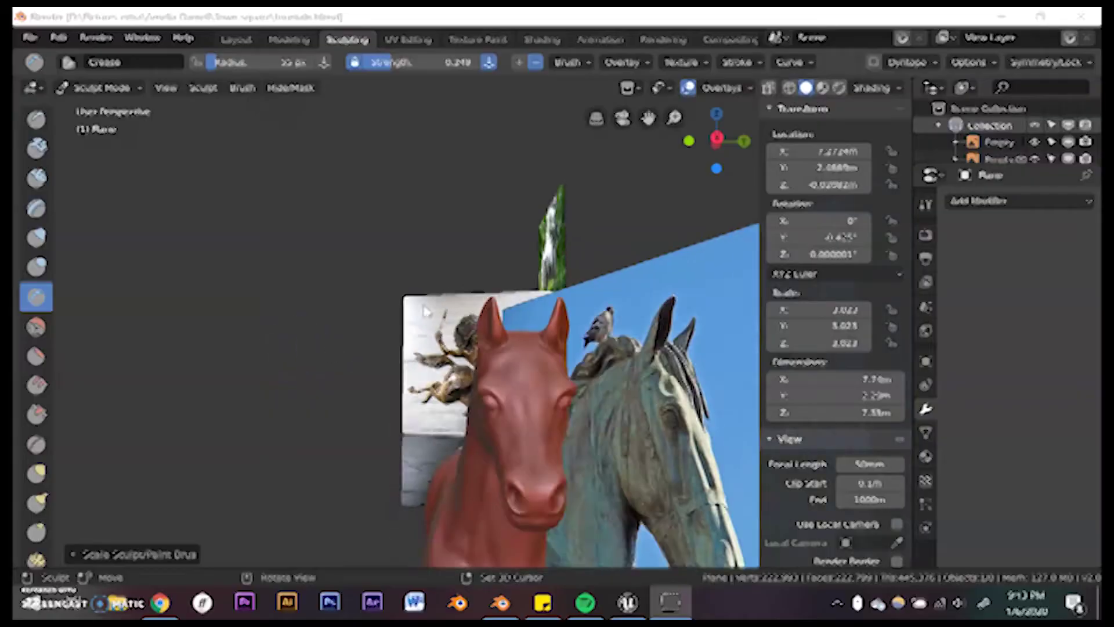
# Taper the ear tips with the Grab brush in right view and carve the inner ears using Crease and Draw.
pyautogui.press('KP_3')
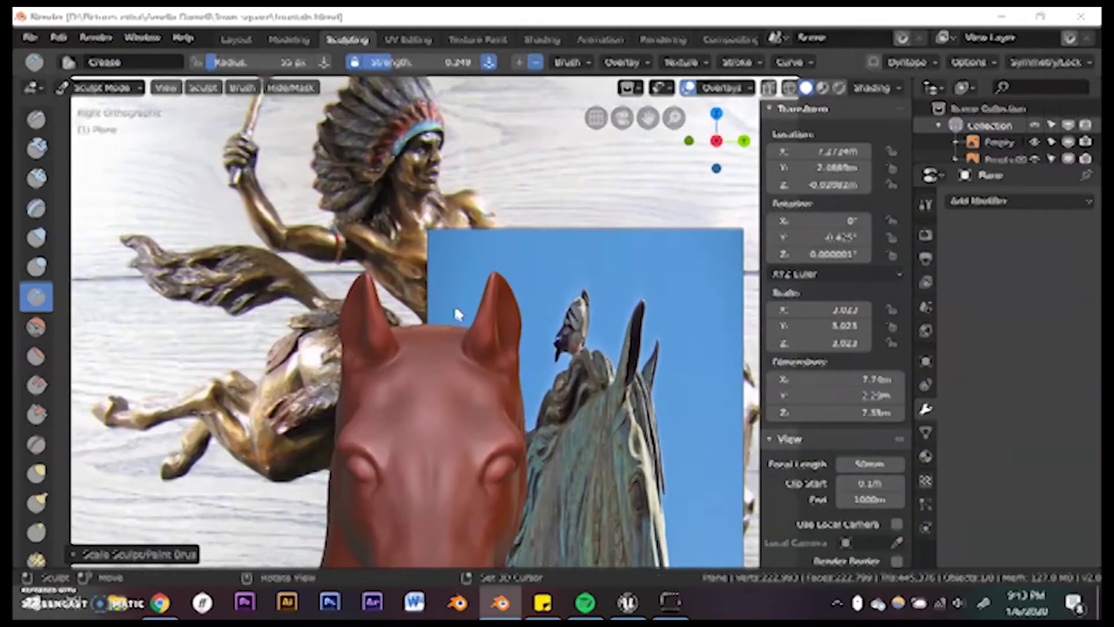
pyautogui.scroll(1, 454, 311)
pyautogui.press('g')
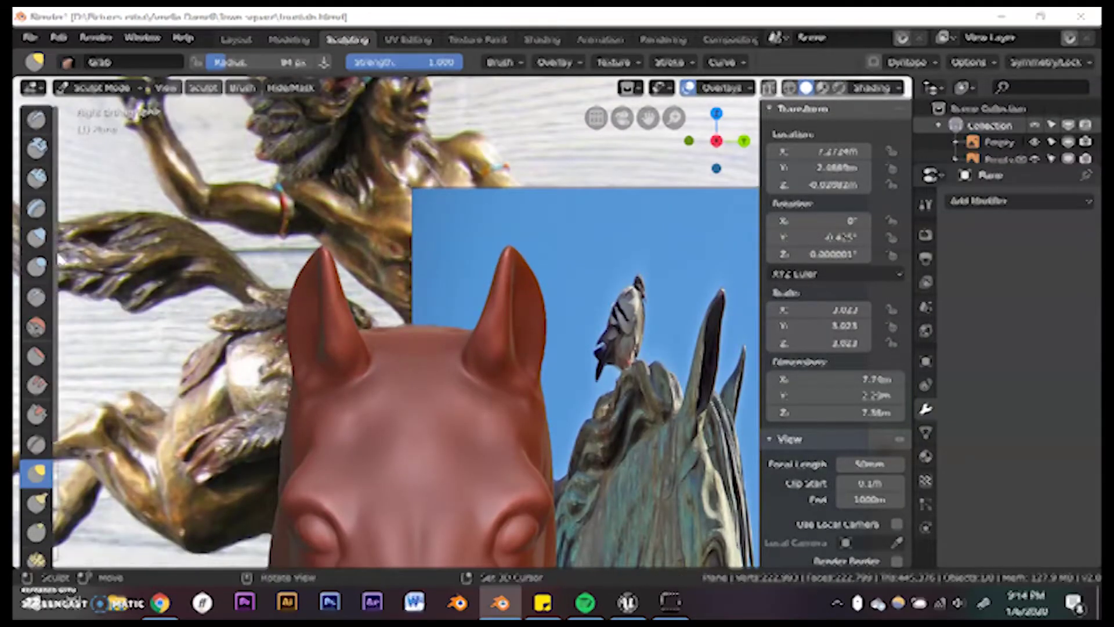
pyautogui.press('f')
pyautogui.click(46, 299)
pyautogui.moveTo(306, 273)
pyautogui.keyDown('shift'); pyautogui.mouseDown()
pyautogui.moveTo(282, 278)
pyautogui.moveTo(333, 261)
pyautogui.moveTo(299, 404)
pyautogui.moveTo(345, 296)
pyautogui.mouseUp(); pyautogui.keyUp('shift')
pyautogui.hotkey('shift', 'c')
pyautogui.press('x')
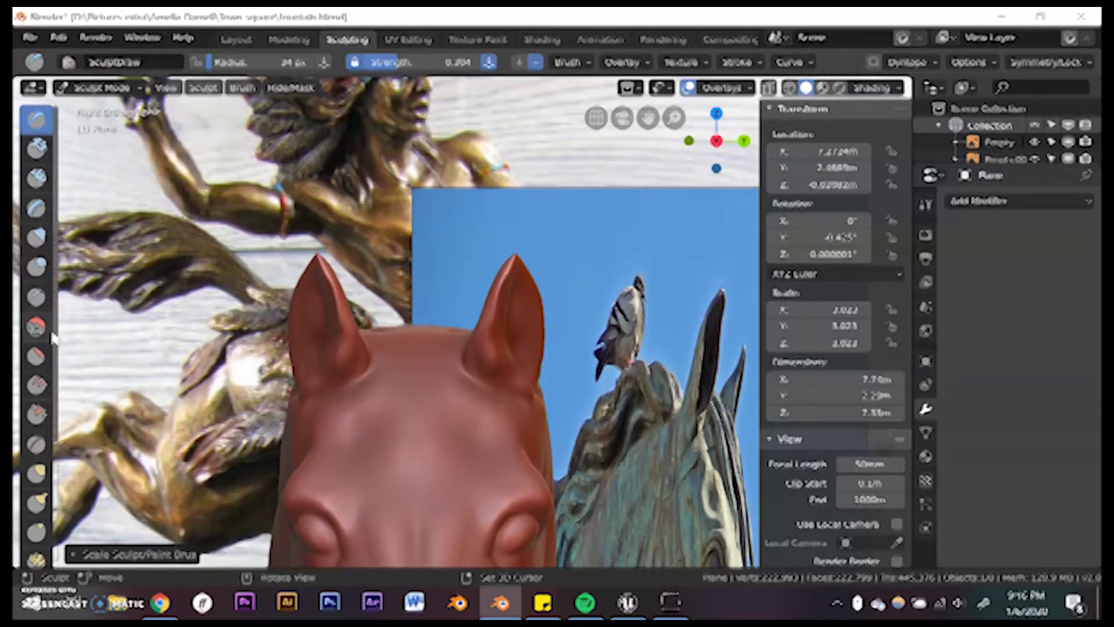
# Pull the ear tips outward with the Grab brush and smooth them.
pyautogui.hotkey('shift', 'c')
pyautogui.press('g')
pyautogui.moveTo(283, 308)
pyautogui.mouseDown()
pyautogui.moveTo(330, 224)
pyautogui.moveTo(308, 277)
pyautogui.mouseUp()
pyautogui.press('s')
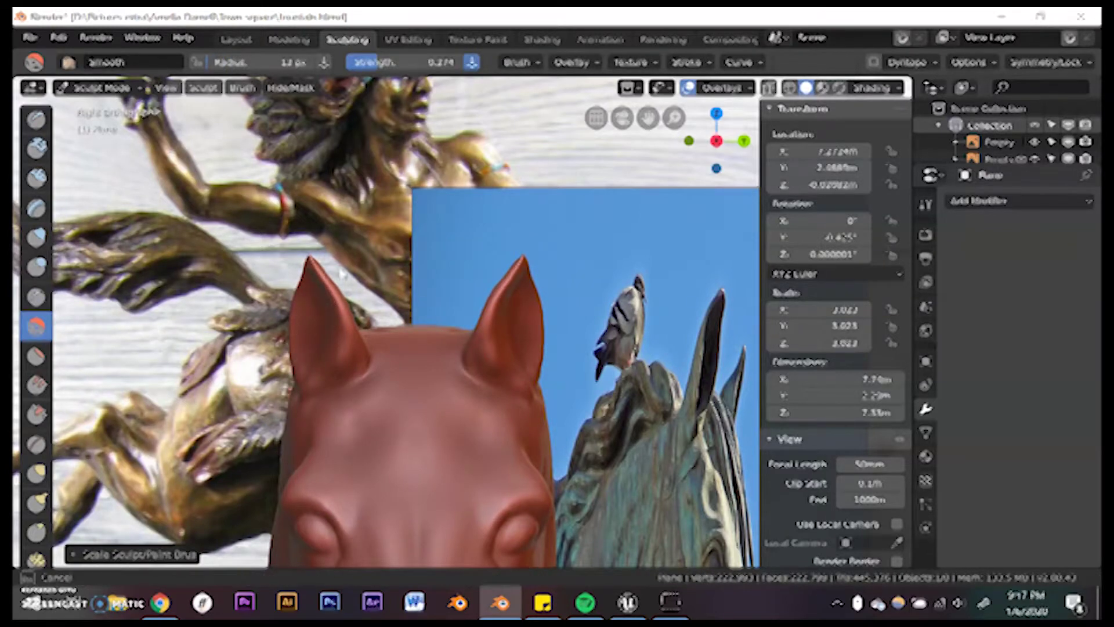
# Refine the ear tips with the Thumb brush and adjust their form from an angled view with Grab.
pyautogui.hotkey('shift', 't')
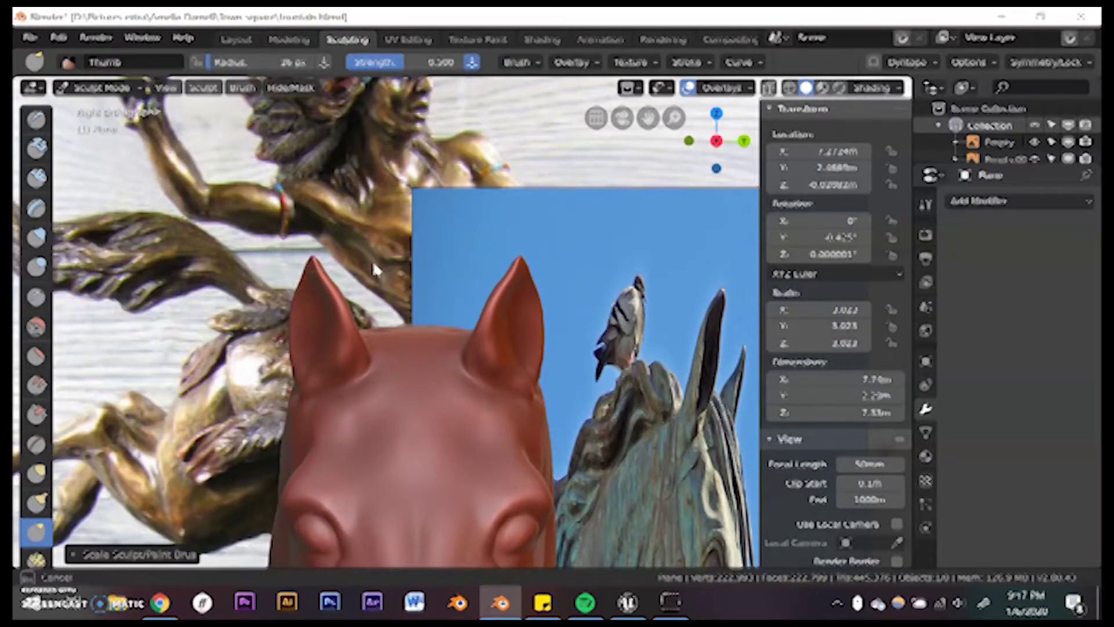
pyautogui.moveTo(528, 274); pyautogui.dragTo(773, 184, button='middle')
pyautogui.hotkey('shift', 't')
pyautogui.moveTo(697, 334)
pyautogui.mouseDown(button='middle')
pyautogui.moveTo(579, 299)
pyautogui.moveTo(469, 221)
pyautogui.mouseUp(button='middle')
pyautogui.press('g')
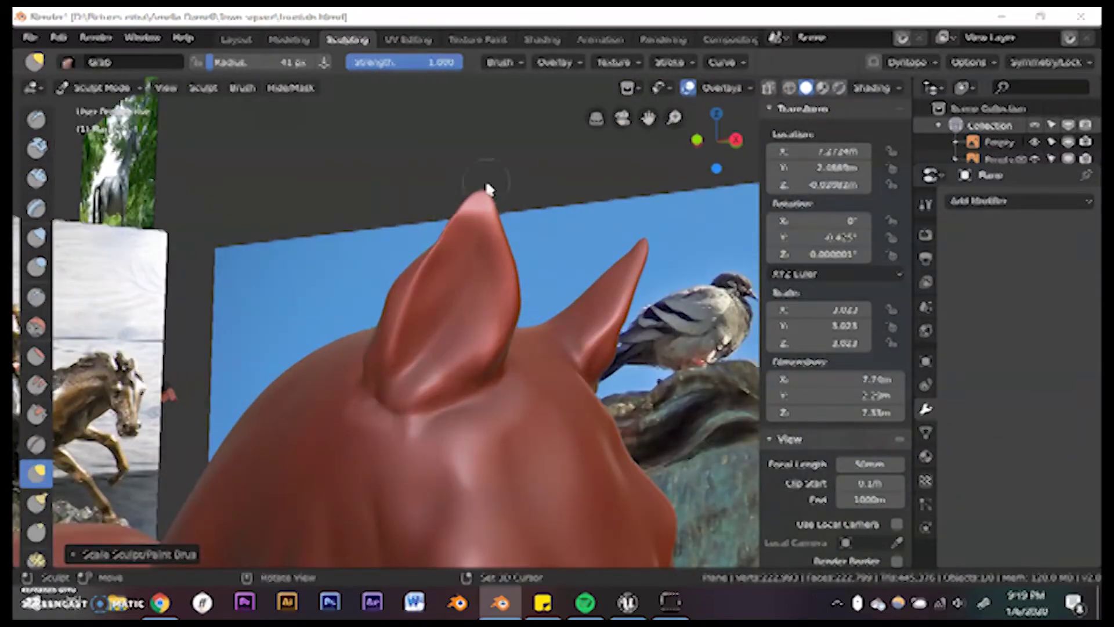
# Sculpt the inside of the ear with the Blob brush in subtract mode, refining its shape with Grab and Smooth.
pyautogui.hotkey('shift', 'b')
pyautogui.moveTo(476, 232); pyautogui.dragTo(468, 250)
pyautogui.moveTo(486, 301); pyautogui.dragTo(447, 290, button='middle')
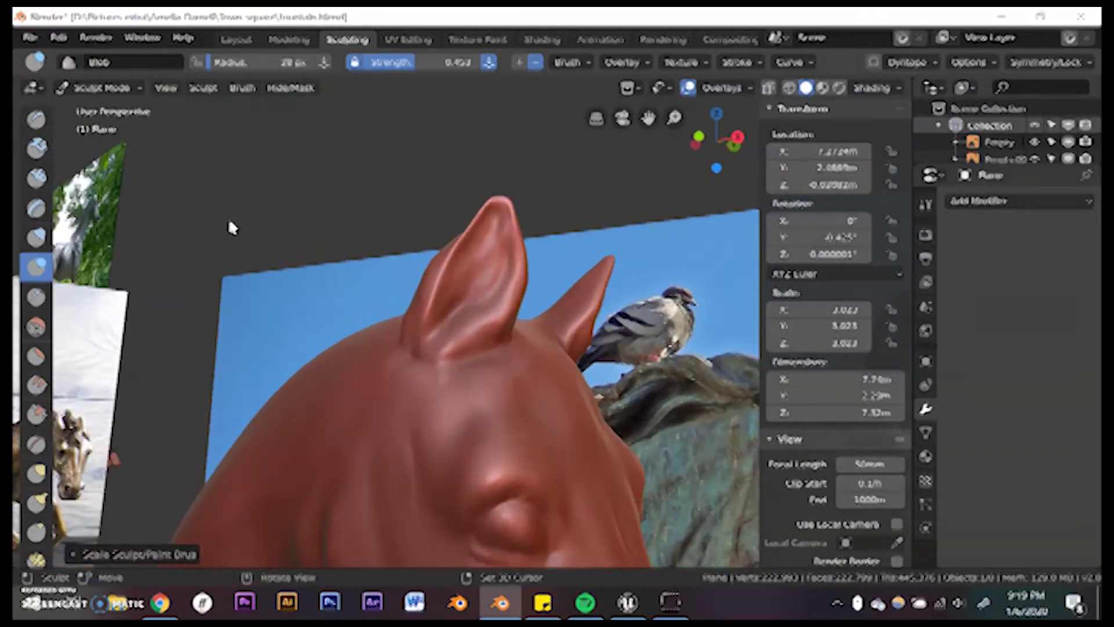
pyautogui.press('g')
pyautogui.hotkey('shift', 's')
pyautogui.moveTo(500, 249)
pyautogui.mouseDown(button='middle')
pyautogui.moveTo(408, 408)
pyautogui.moveTo(607, 374)
pyautogui.moveTo(654, 197)
pyautogui.mouseUp(button='middle')
# Refine the base and inner fold of the ear using the Clay, Draw and Grab brushes.
pyautogui.press('c')
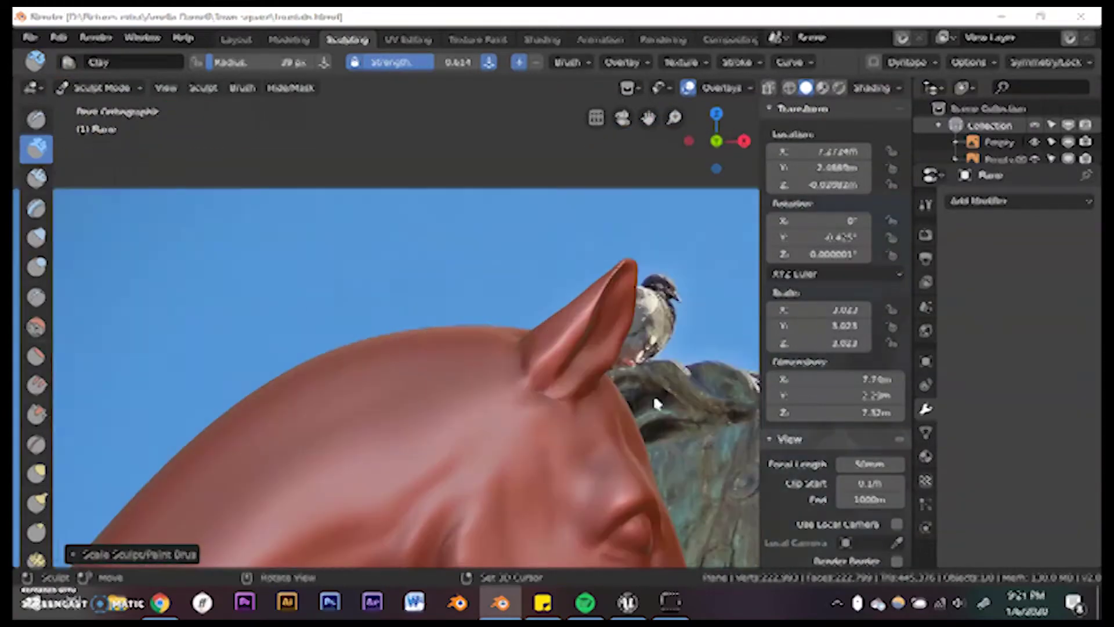
pyautogui.press('x')
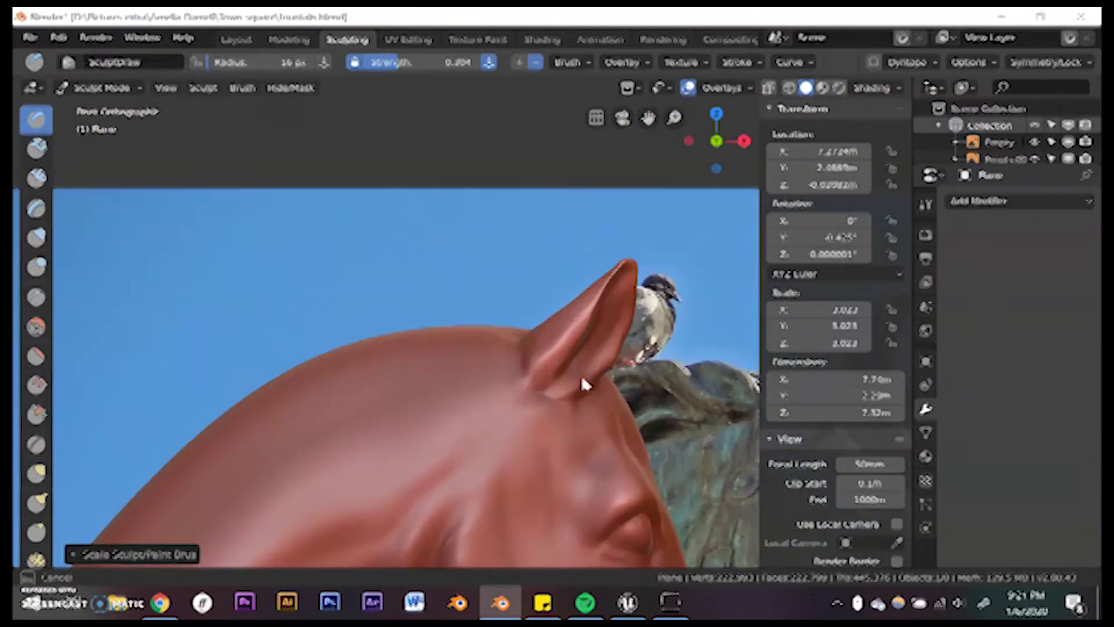
pyautogui.press('g')
pyautogui.moveTo(580, 374)
pyautogui.mouseDown(button='middle')
pyautogui.moveTo(565, 401)
pyautogui.moveTo(459, 345)
pyautogui.mouseUp(button='middle')
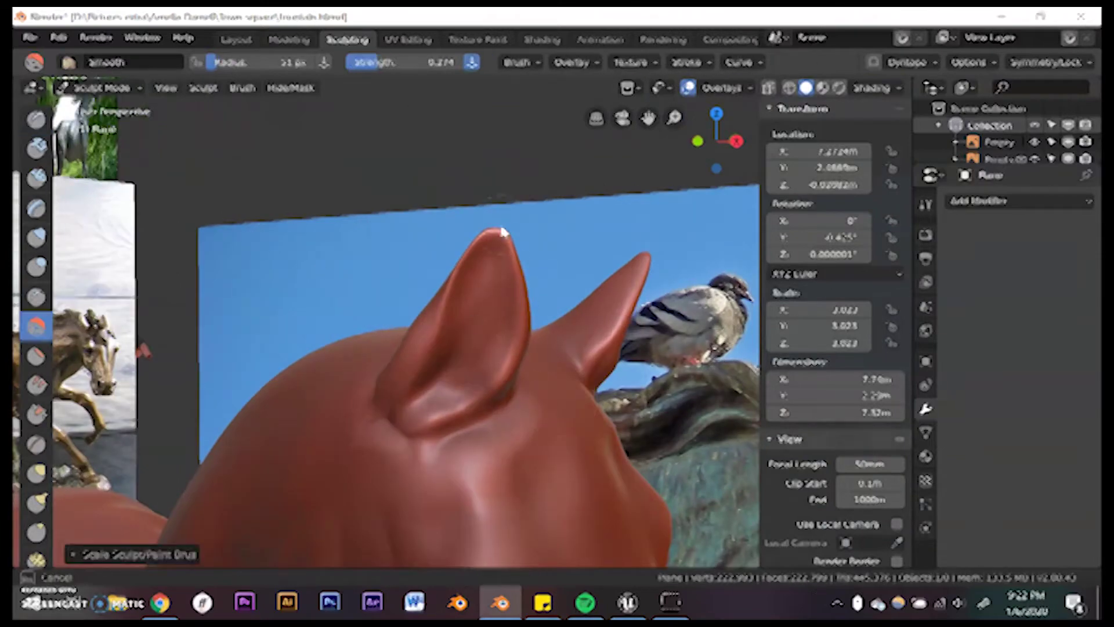
# Refine the brow and lids around the horse's eye using the Draw, Smooth and Crease brushes.
pyautogui.press('x')
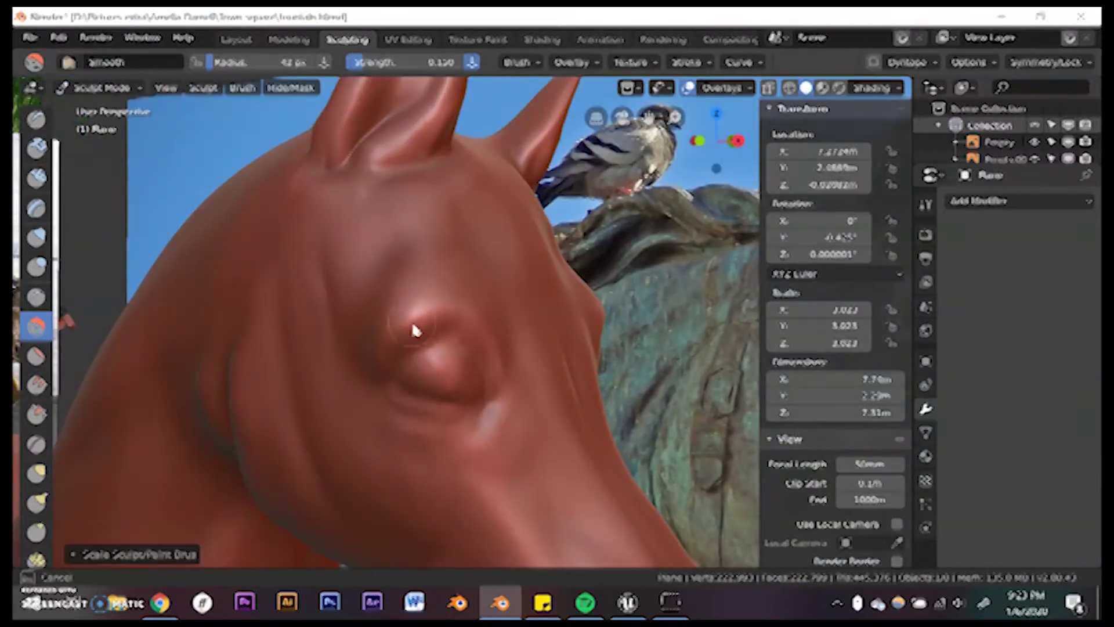
pyautogui.click(38, 297)
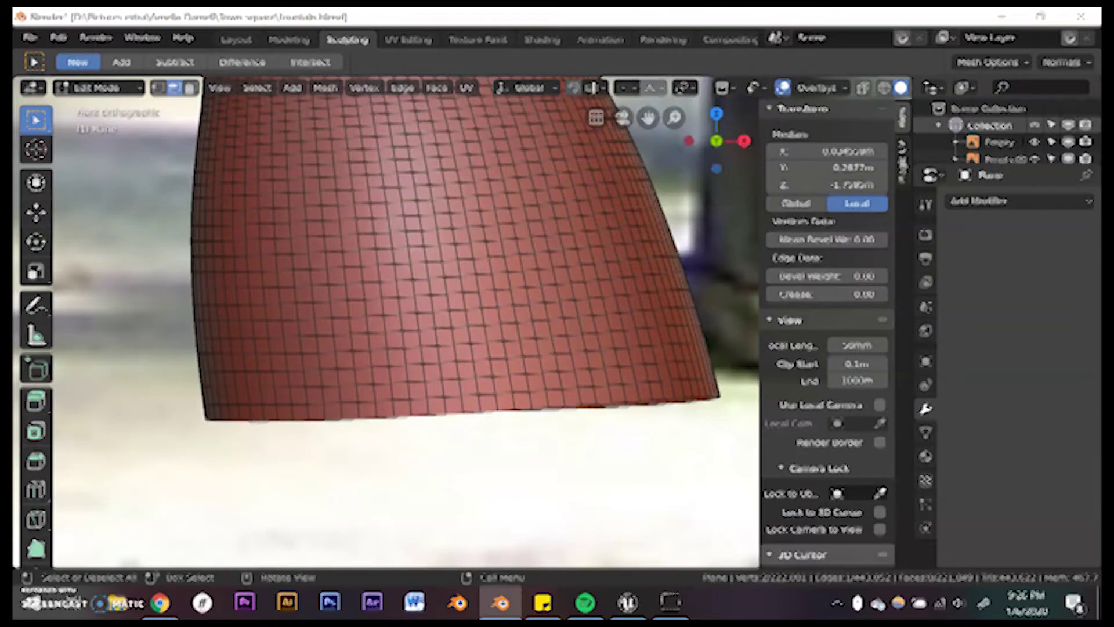
# Select the horizontal edge loops near the hoof's lower rim one after another and scale the last one.
pyautogui.keyDown('alt'); pyautogui.click(480, 375); pyautogui.keyUp('alt')
pyautogui.keyDown('alt'); pyautogui.click(493, 346); pyautogui.keyUp('alt')
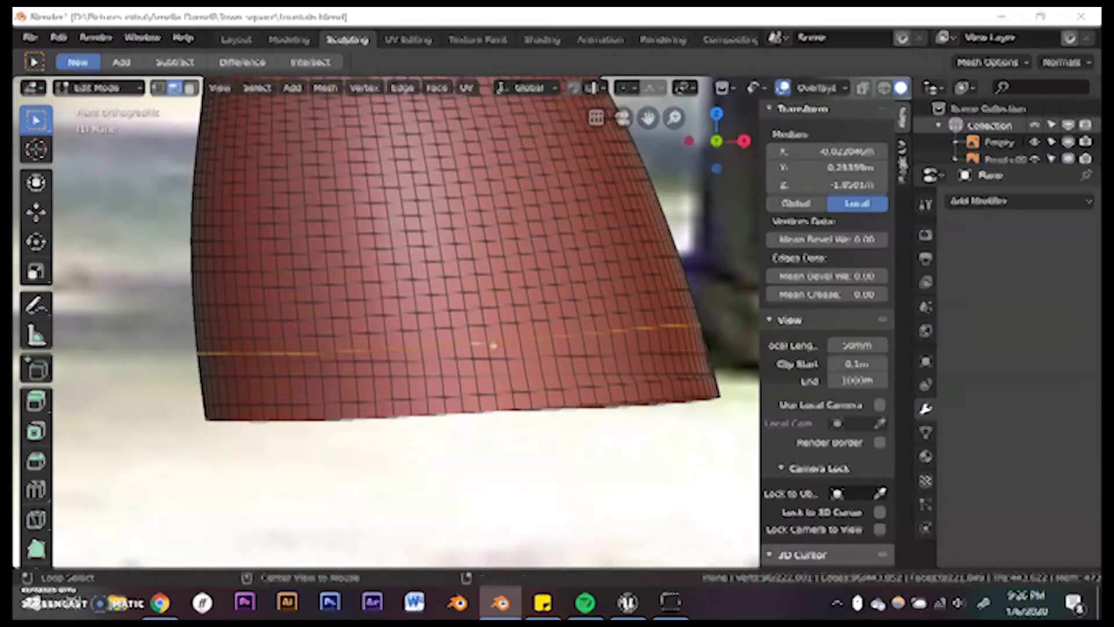
pyautogui.keyDown('alt'); pyautogui.click(464, 409); pyautogui.keyUp('alt')
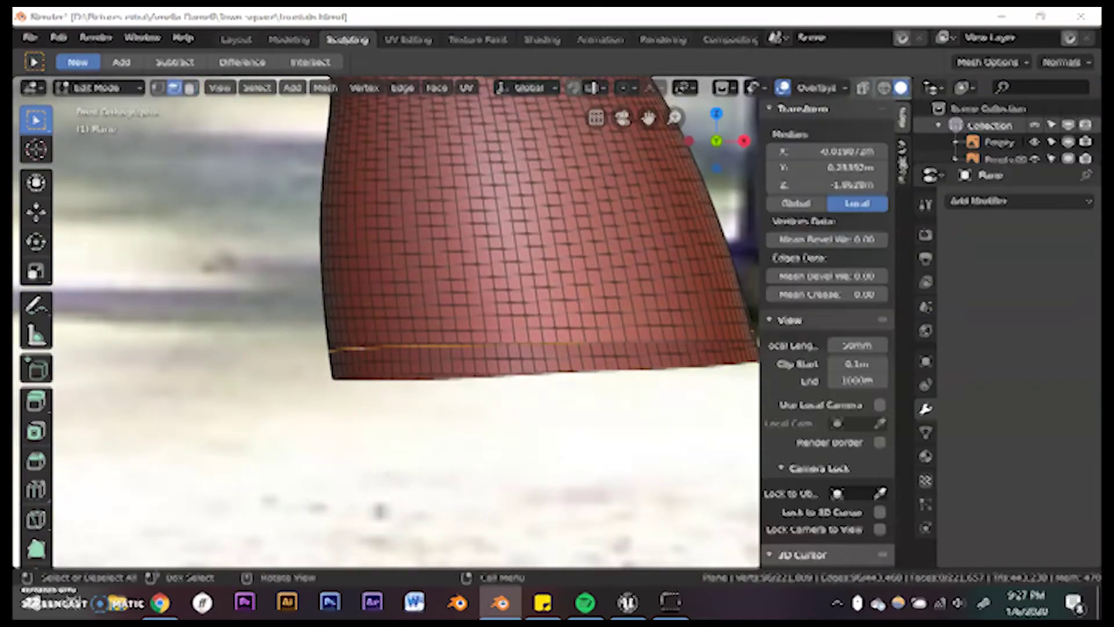
pyautogui.press('s')
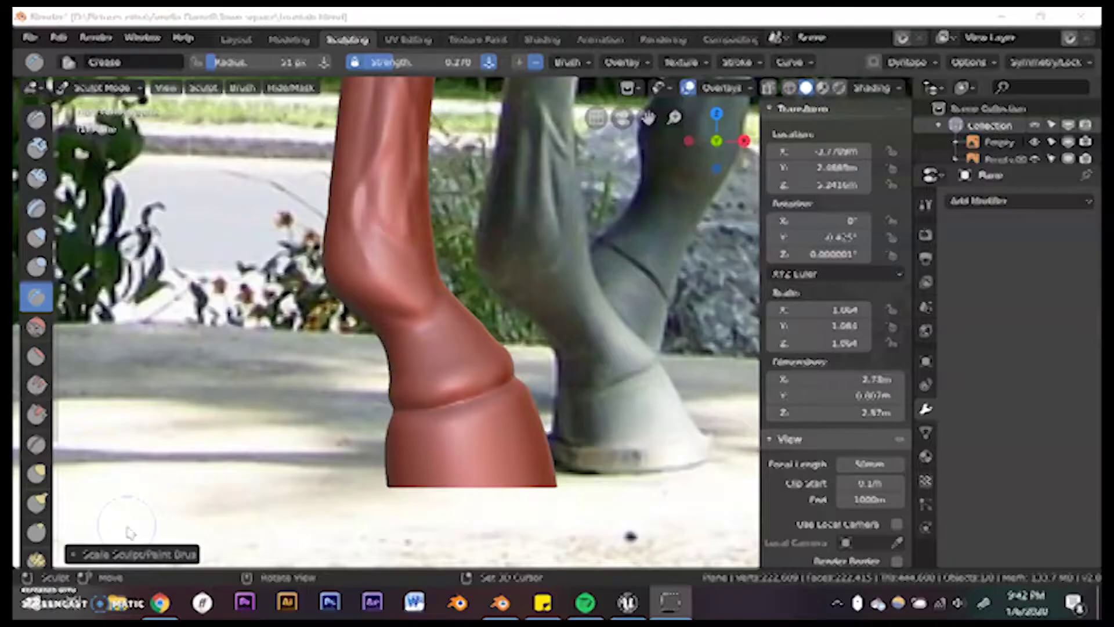
# Build up a raised rim around the bottom of the hooves with the Inflate brush.
pyautogui.click(36, 238)
pyautogui.moveTo(451, 485); pyautogui.dragTo(537, 300, button='middle')
pyautogui.press('KP_0')
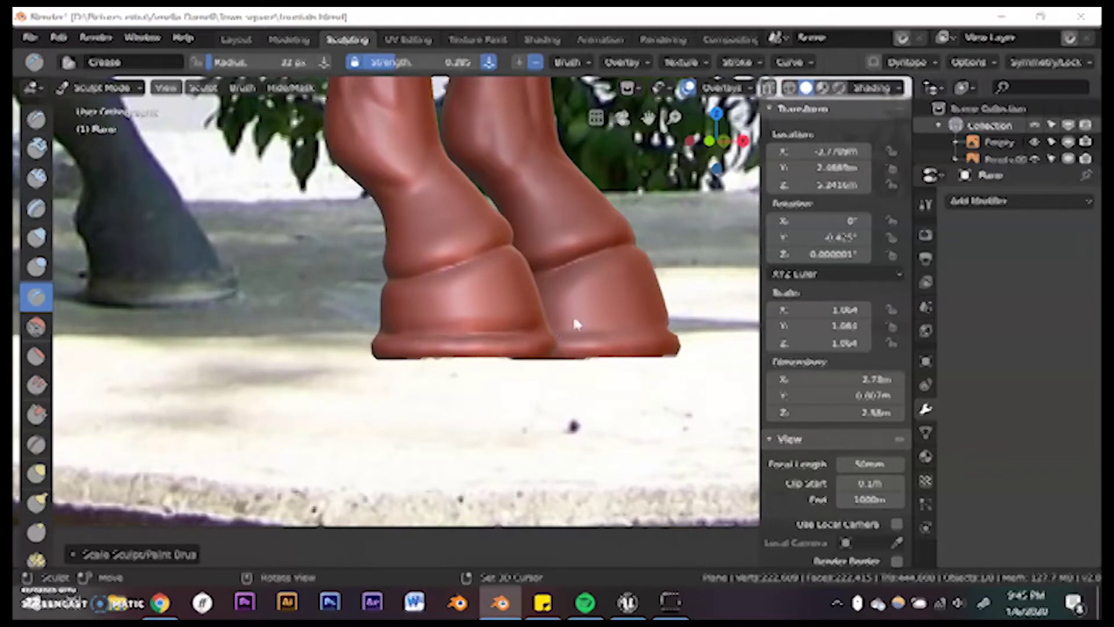
# Flare the hooves' bottom rim and define the groove above it with the Inflate and Crease brushes.
pyautogui.hotkey('shift', 't')
pyautogui.moveTo(479, 438)
pyautogui.mouseDown(button='middle')
pyautogui.moveTo(403, 326)
pyautogui.moveTo(545, 330)
pyautogui.moveTo(467, 360)
pyautogui.mouseUp(button='middle')
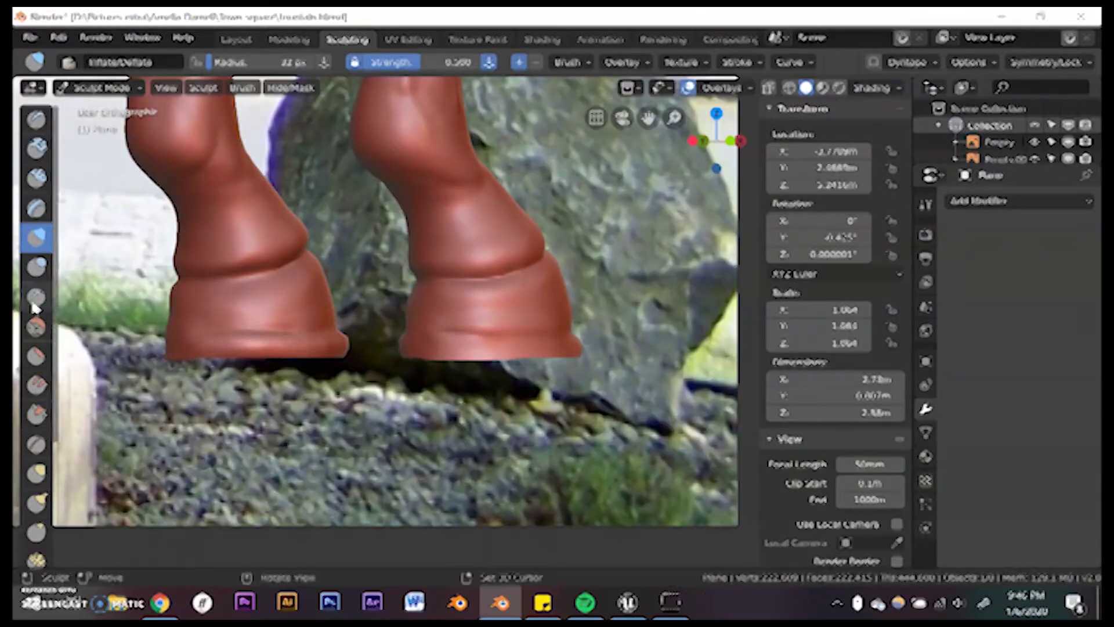
pyautogui.hotkey('shift', 't')
pyautogui.moveTo(505, 372)
pyautogui.mouseDown(button='middle')
pyautogui.moveTo(528, 346)
pyautogui.moveTo(488, 347)
pyautogui.mouseUp(button='middle')
pyautogui.press('KP_0')
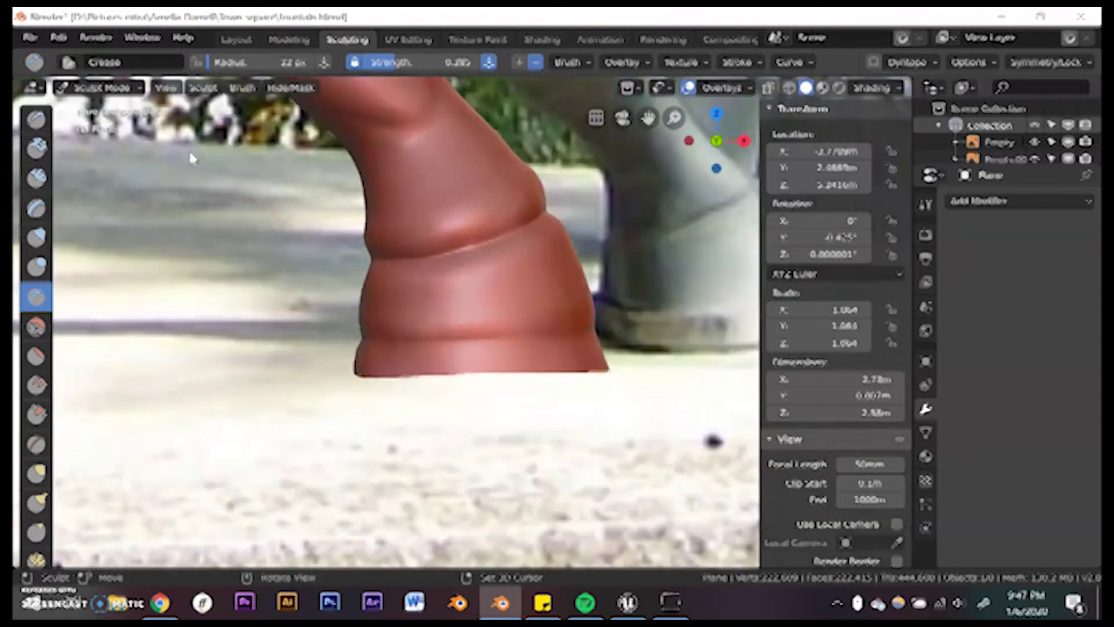
# Select the bottom edge loops of a pair of hooves in Edit Mode and scale them.
pyautogui.press('Tab')
pyautogui.moveTo(585, 324); pyautogui.dragTo(522, 348, button='middle')
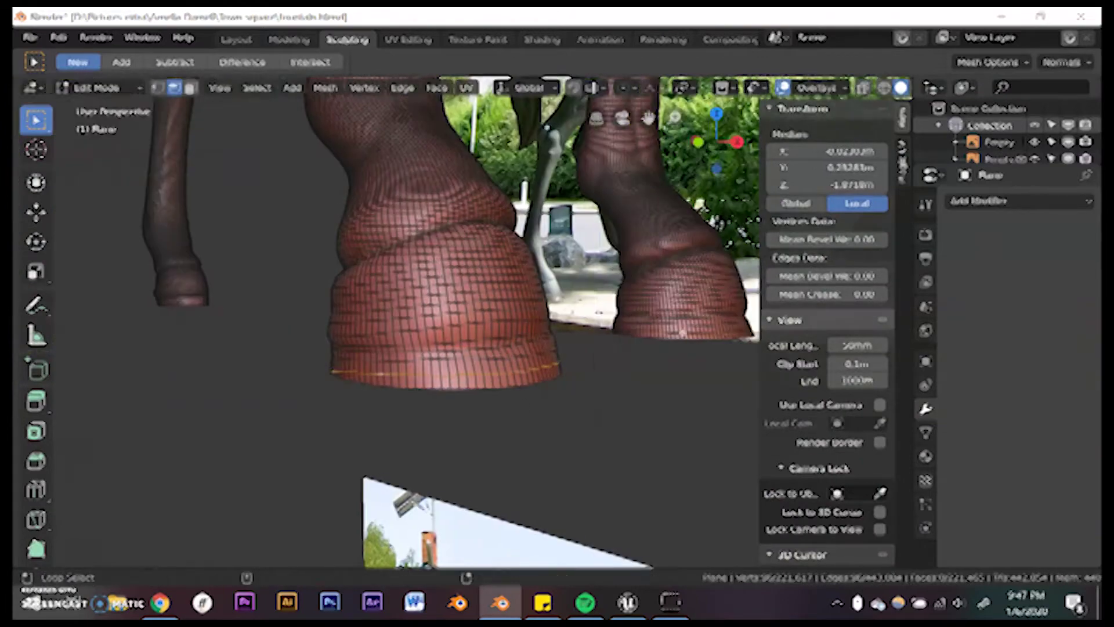
pyautogui.moveTo(613, 390)
pyautogui.mouseDown(button='middle')
pyautogui.moveTo(522, 406)
pyautogui.moveTo(464, 452)
pyautogui.moveTo(447, 417)
pyautogui.mouseUp(button='middle')
pyautogui.press('Tab')
pyautogui.press('Tab')
pyautogui.scroll(3, 446, 418)
pyautogui.scroll(-3, 447, 417)
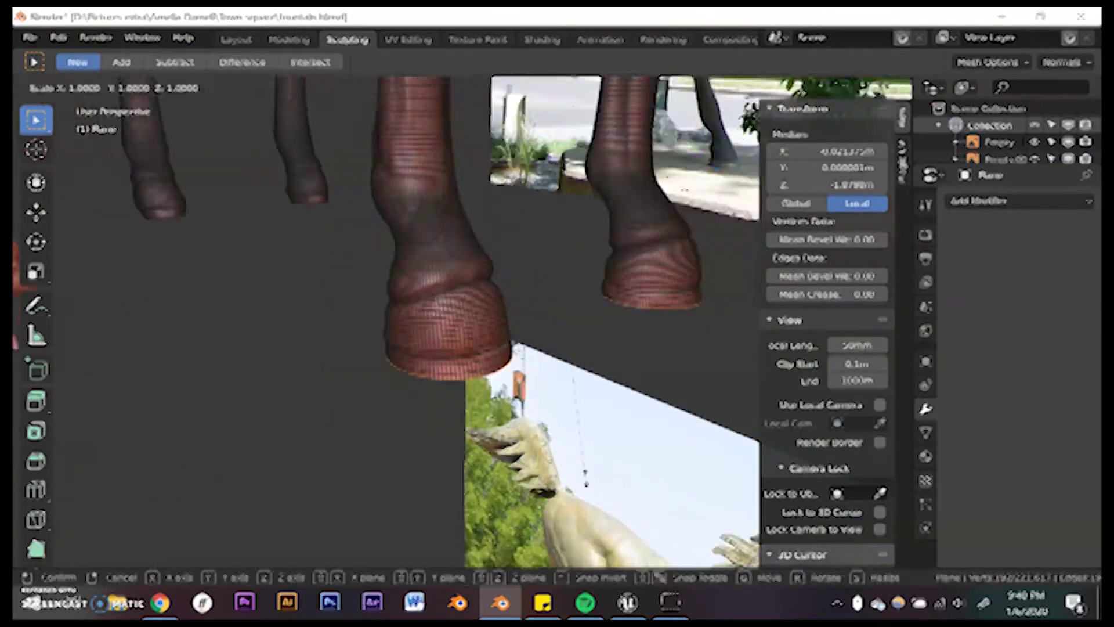
pyautogui.scroll(5, 456, 397)
pyautogui.scroll(-5, 456, 397)
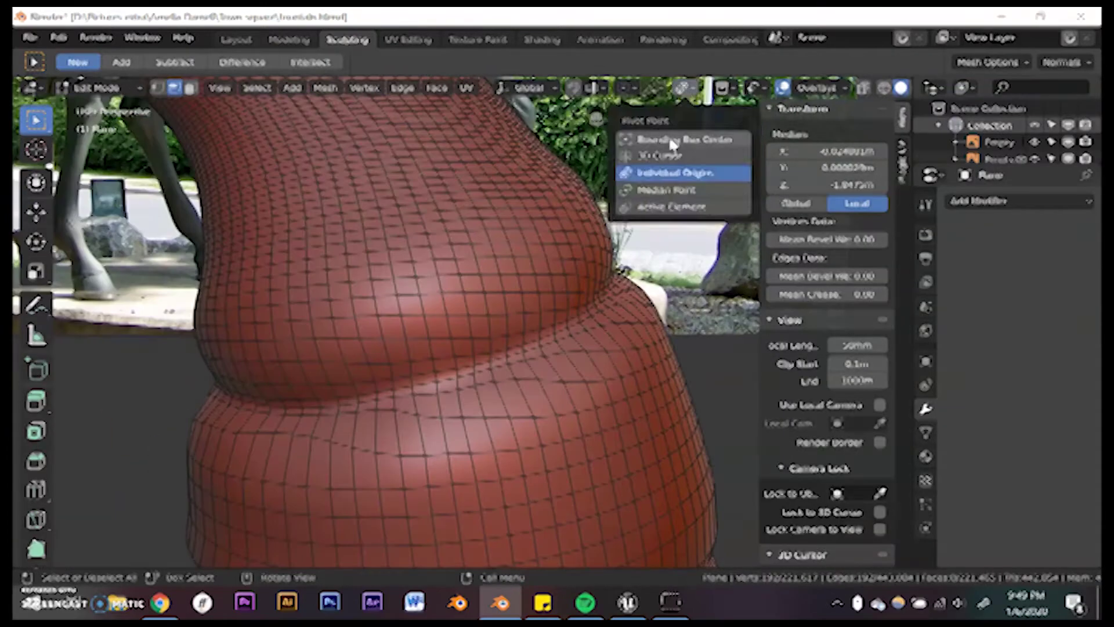
# Set the pivot point to Bounding Box Center and move the selected hoof loops along the Z axis.
pyautogui.click(669, 135)
pyautogui.press('g')
pyautogui.press('z')
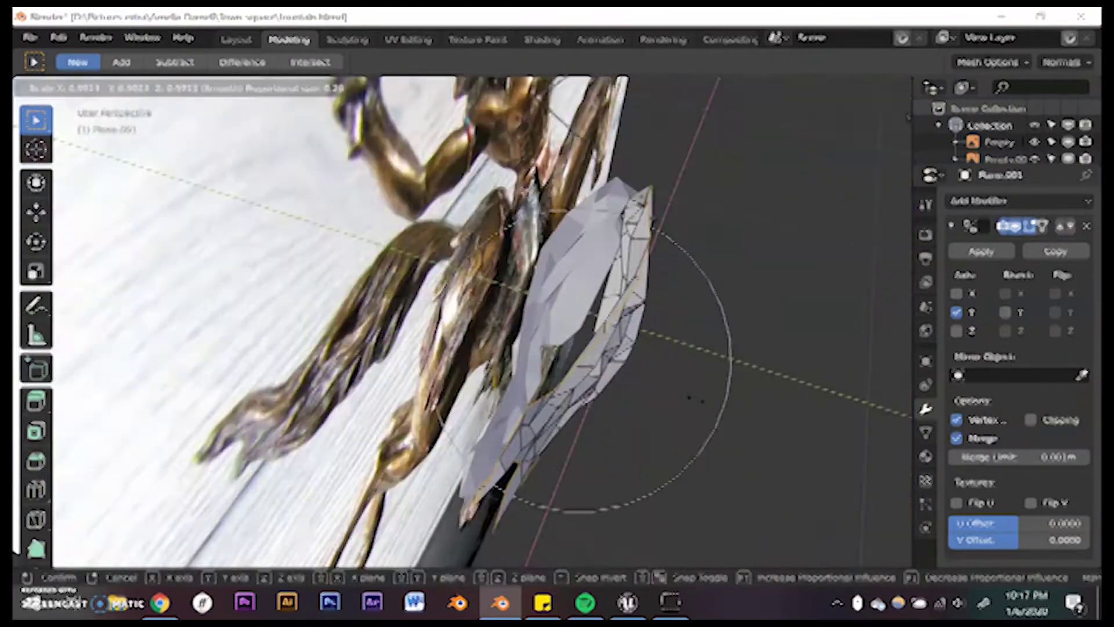
# Scale the tail mesh with proportional editing and move the tail to the horse's rump.
pyautogui.press('Return')
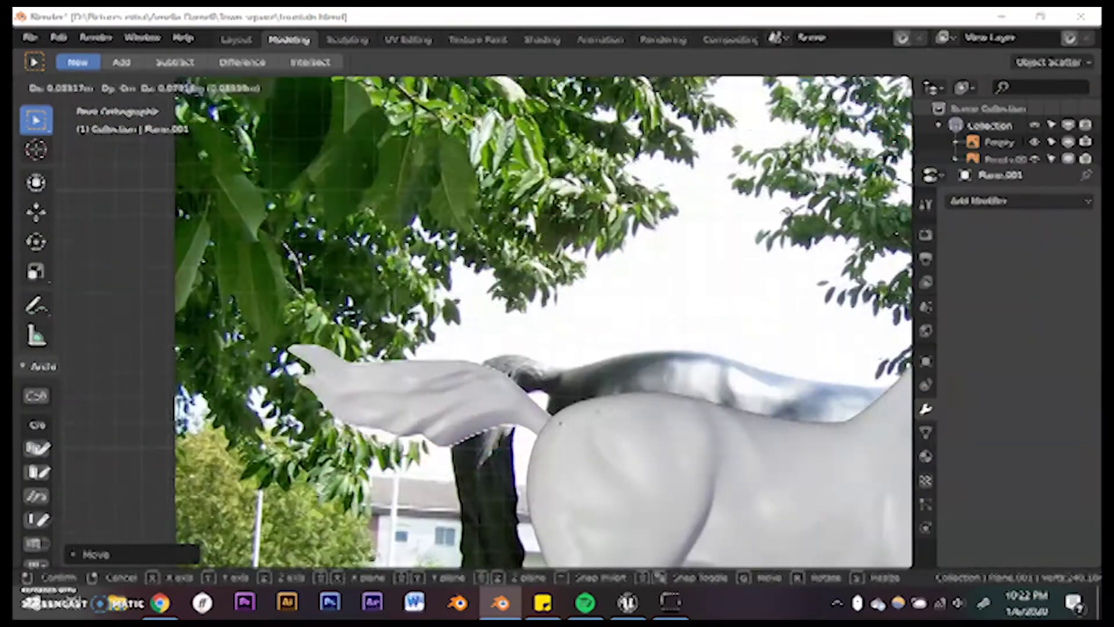
pyautogui.click(311, 165)
pyautogui.scroll(3, 310, 165)
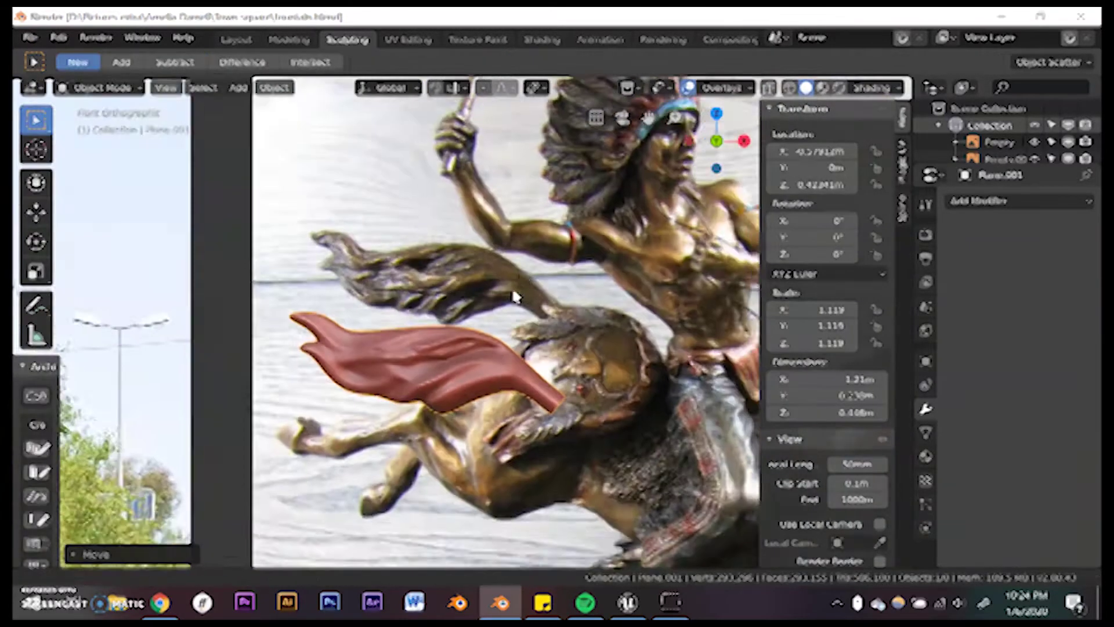
# Switch the tail to Sculpt Mode and shape flowing hair folds along it with the SculptDraw and Crease brushes.
pyautogui.click(93, 87)
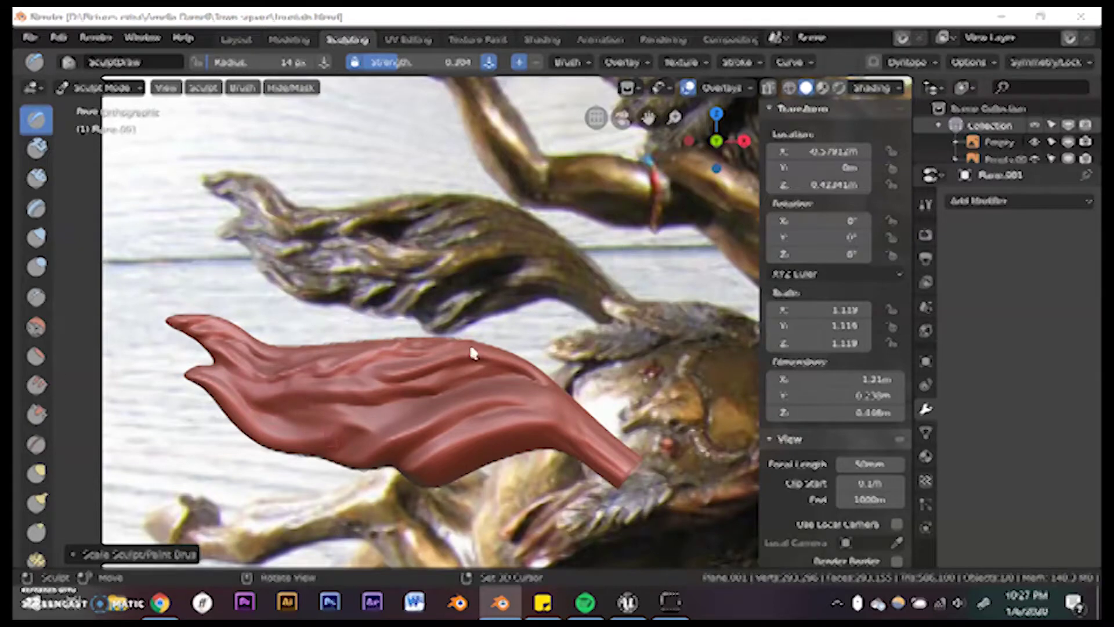
pyautogui.press('x')
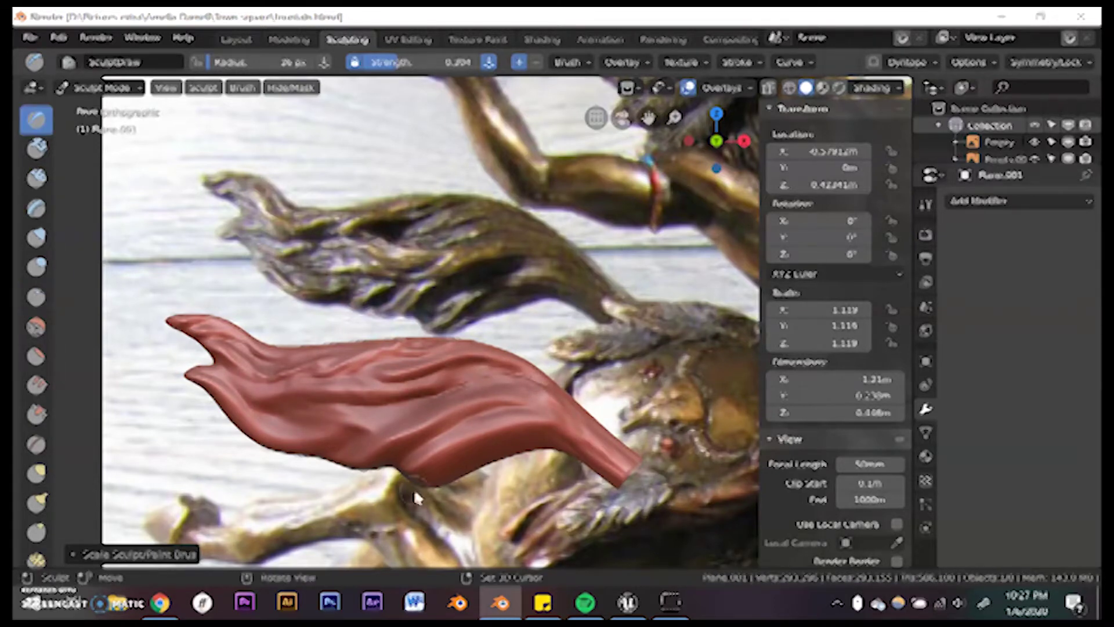
pyautogui.moveTo(389, 426)
pyautogui.mouseDown()
pyautogui.moveTo(276, 427)
pyautogui.moveTo(299, 391)
pyautogui.moveTo(257, 419)
pyautogui.moveTo(441, 419)
pyautogui.moveTo(346, 424)
pyautogui.moveTo(365, 432)
pyautogui.moveTo(328, 390)
pyautogui.moveTo(338, 433)
pyautogui.moveTo(358, 377)
pyautogui.moveTo(463, 338)
pyautogui.moveTo(318, 372)
pyautogui.moveTo(389, 397)
pyautogui.moveTo(448, 369)
pyautogui.mouseUp()
pyautogui.hotkey('shift', 's')
pyautogui.press('x')
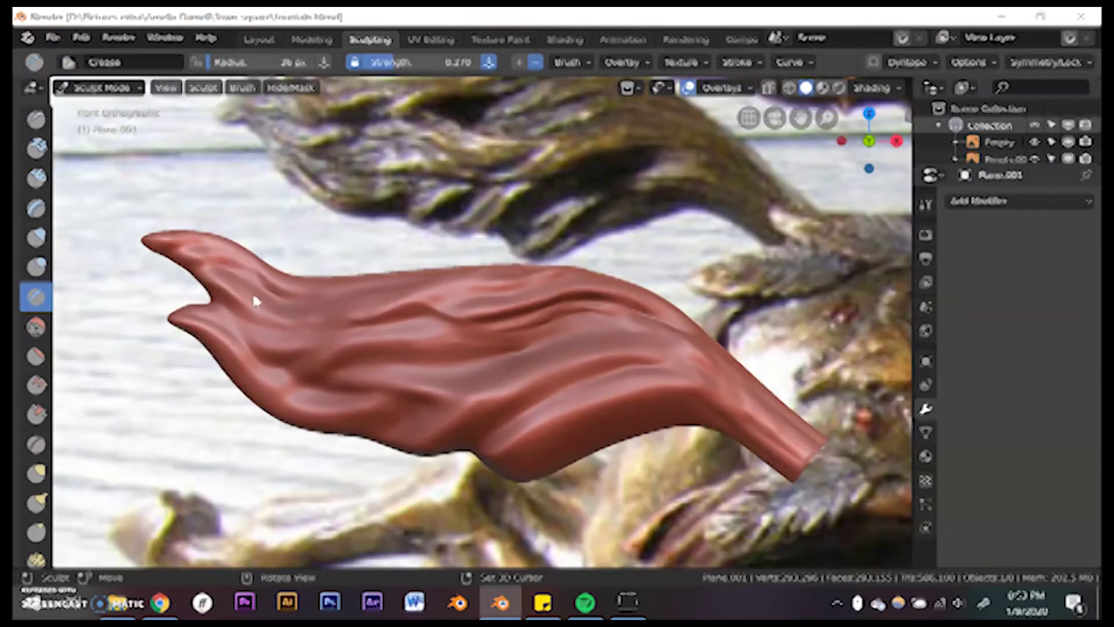
pyautogui.scroll(-3, 350, 309)
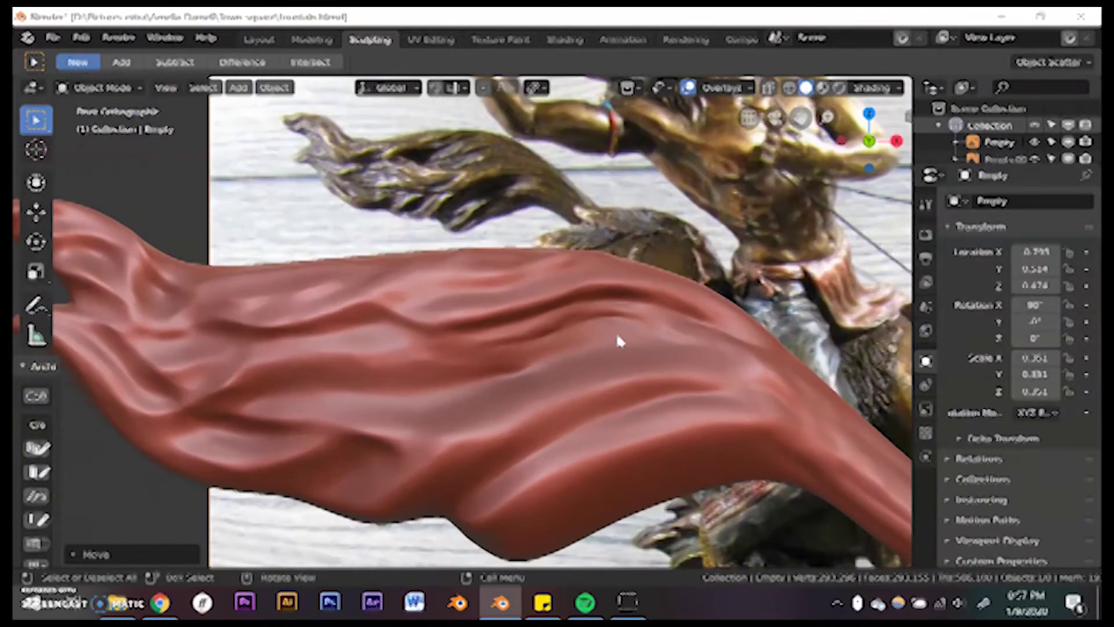
# Put the tail back in Sculpt Mode, deepen its folds with the Crease brush and smooth the area near the forked tip.
pyautogui.click(102, 87)
pyautogui.click(108, 144)
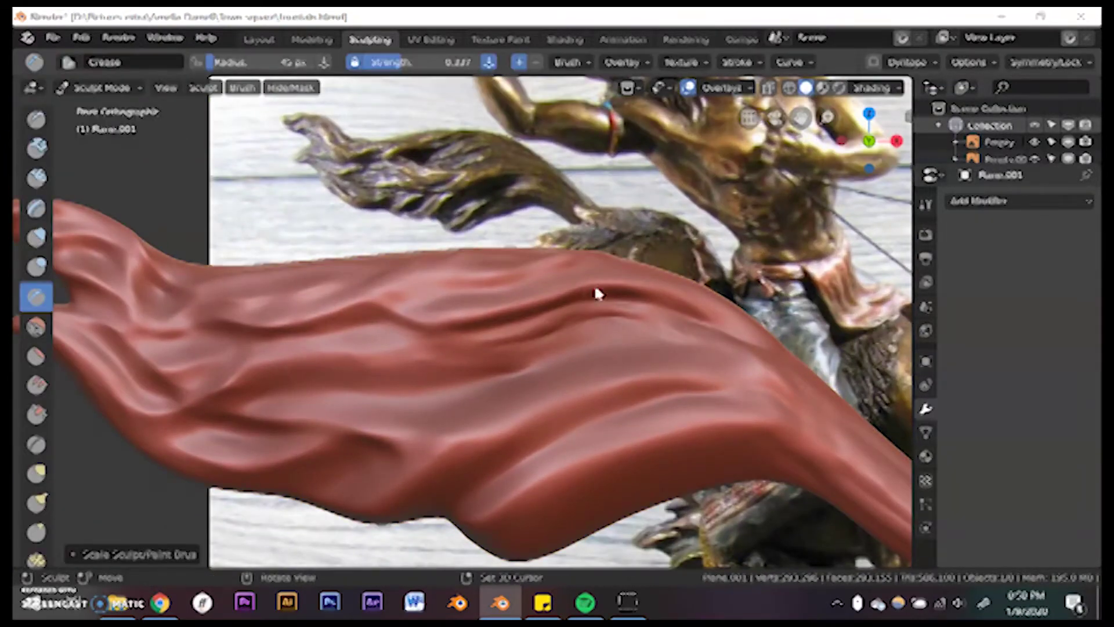
pyautogui.moveTo(545, 383); pyautogui.dragTo(412, 331)
pyautogui.press('s')
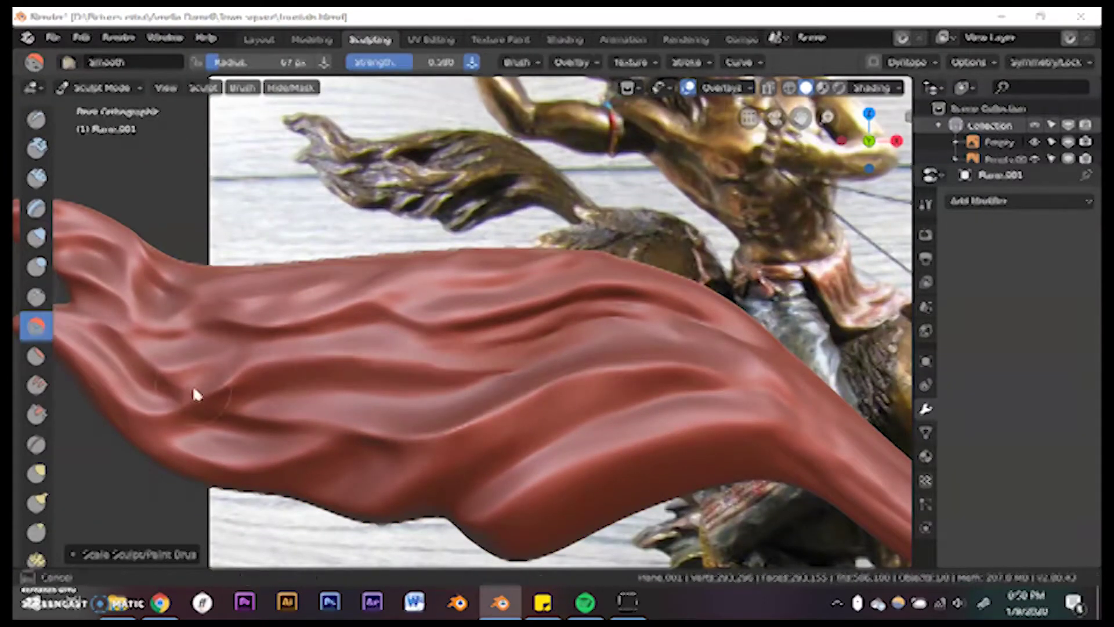
pyautogui.hotkey('shift', 'c')
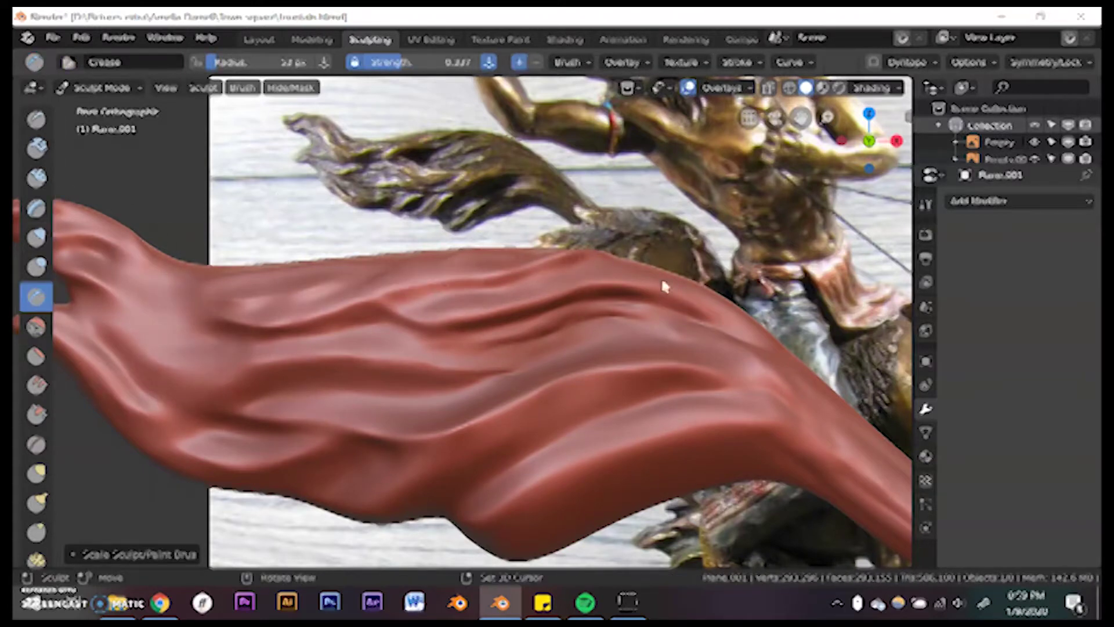
pyautogui.moveTo(612, 256)
pyautogui.mouseDown()
pyautogui.moveTo(642, 281)
pyautogui.moveTo(530, 294)
pyautogui.moveTo(445, 261)
pyautogui.moveTo(486, 273)
pyautogui.moveTo(335, 241)
pyautogui.mouseUp()
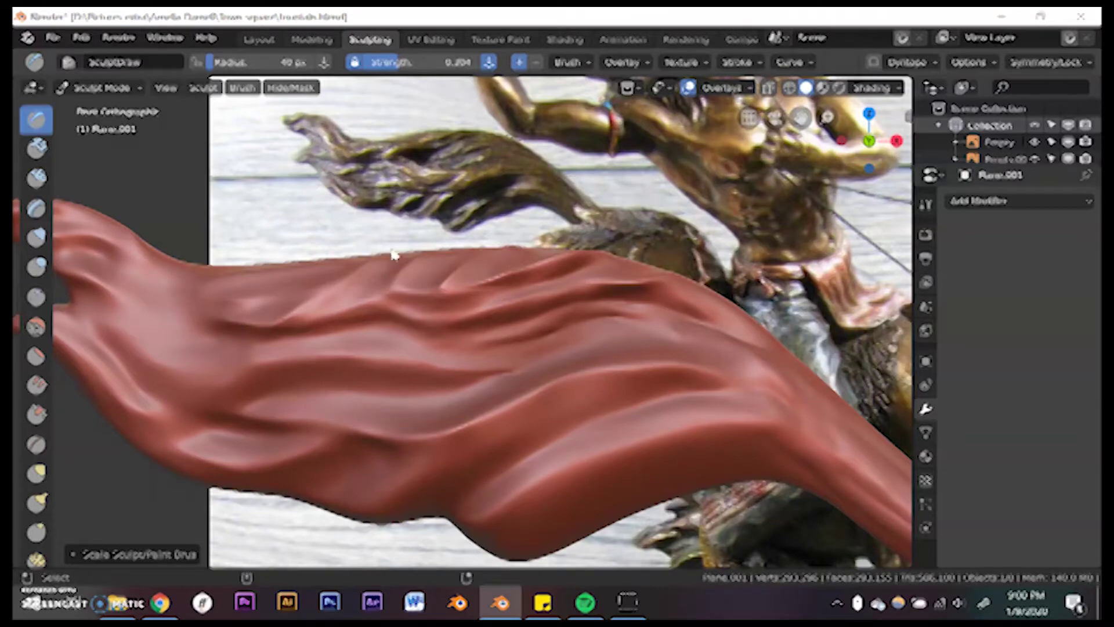
# Draw thin hair strands along the tail's upper edge with a resized SculptDraw brush.
pyautogui.press('f')
pyautogui.click(525, 276)
pyautogui.moveTo(525, 276)
pyautogui.mouseDown()
pyautogui.moveTo(442, 293)
pyautogui.moveTo(244, 270)
pyautogui.mouseUp()
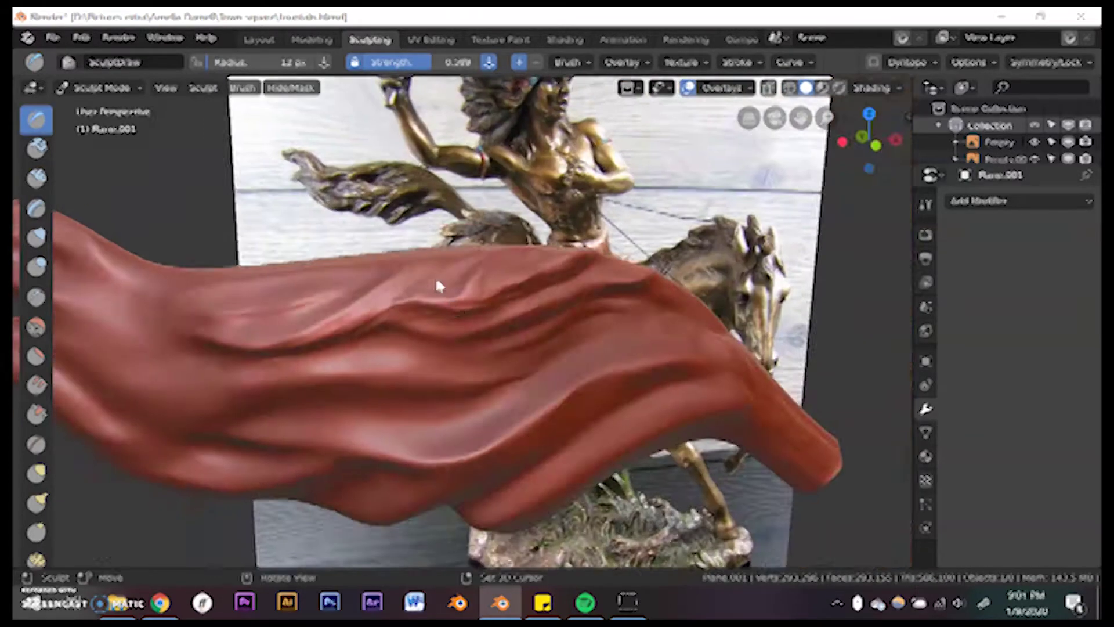
# Smooth the strands and folds on the upper part of the tail with the Smooth brush.
pyautogui.press('shift')
pyautogui.moveTo(391, 314)
pyautogui.keyDown('shift'); pyautogui.mouseDown()
pyautogui.moveTo(472, 291)
pyautogui.moveTo(479, 331)
pyautogui.mouseUp(); pyautogui.keyUp('shift')
pyautogui.click(35, 327)
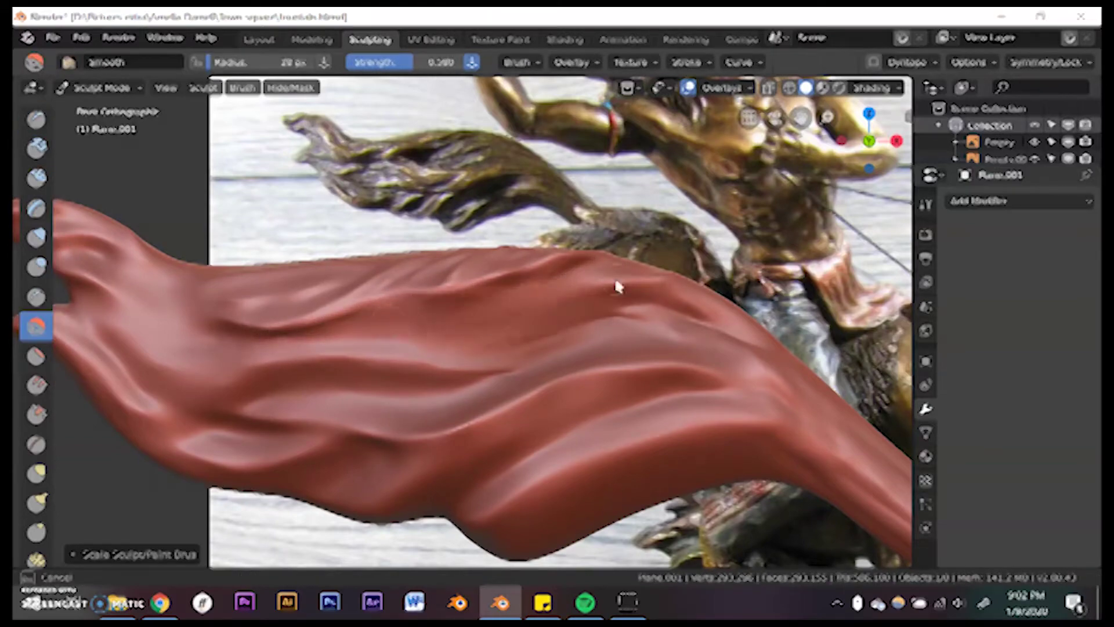
pyautogui.keyDown('shift'); pyautogui.moveTo(618, 286); pyautogui.dragTo(580, 287); pyautogui.keyUp('shift')
# Split the viewport to add a second perspective view and draw fine strands across the middle of the tail with SculptDraw.
pyautogui.moveTo(942, 78); pyautogui.dragTo(782, 366)
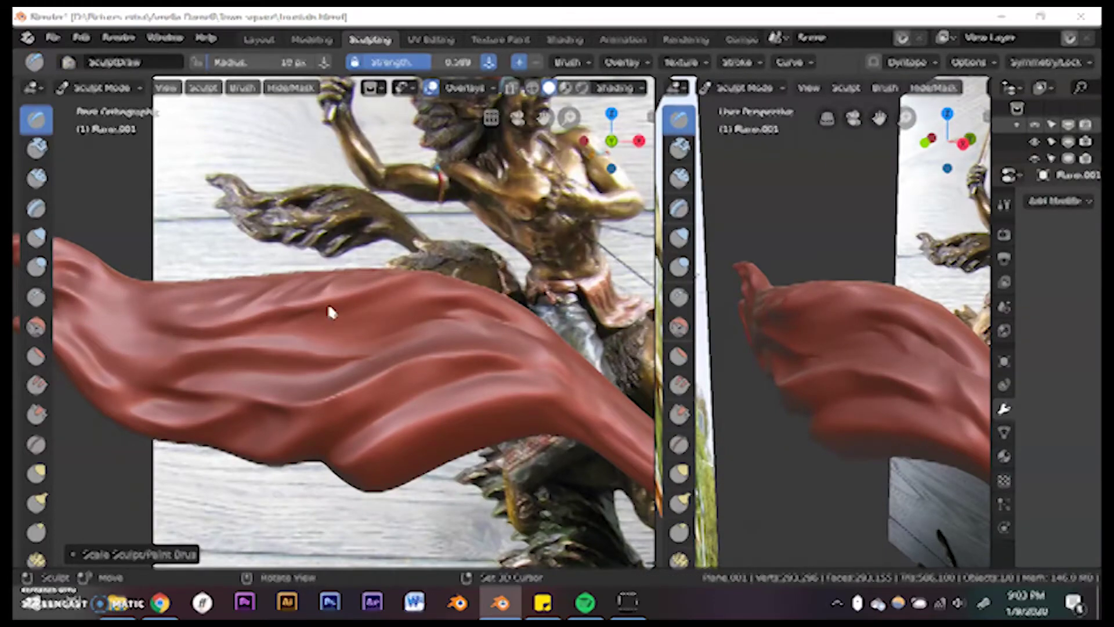
pyautogui.scroll(3, 383, 312)
pyautogui.moveTo(408, 409)
pyautogui.mouseDown()
pyautogui.moveTo(326, 385)
pyautogui.moveTo(597, 343)
pyautogui.moveTo(321, 395)
pyautogui.mouseUp()
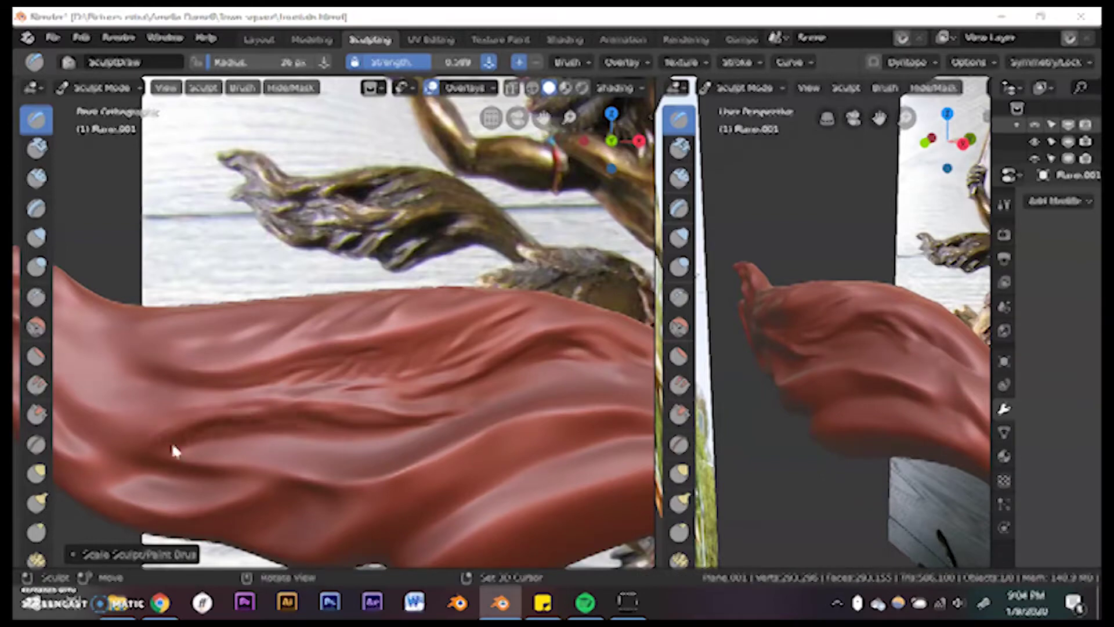
pyautogui.moveTo(653, 356); pyautogui.dragTo(687, 355)
pyautogui.keyDown('shift'); pyautogui.moveTo(589, 351); pyautogui.dragTo(459, 282, button='middle'); pyautogui.keyUp('shift')
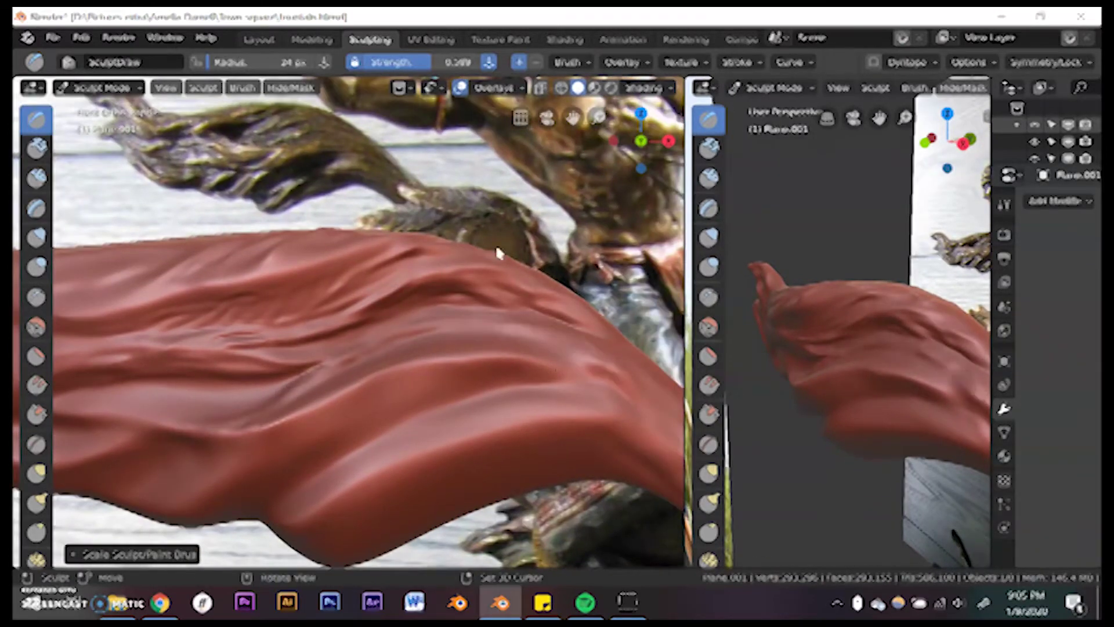
# Carve long strands and folds from the tail's root into its lower lobe with the SculptDraw brush.
pyautogui.scroll(-4, 344, 370)
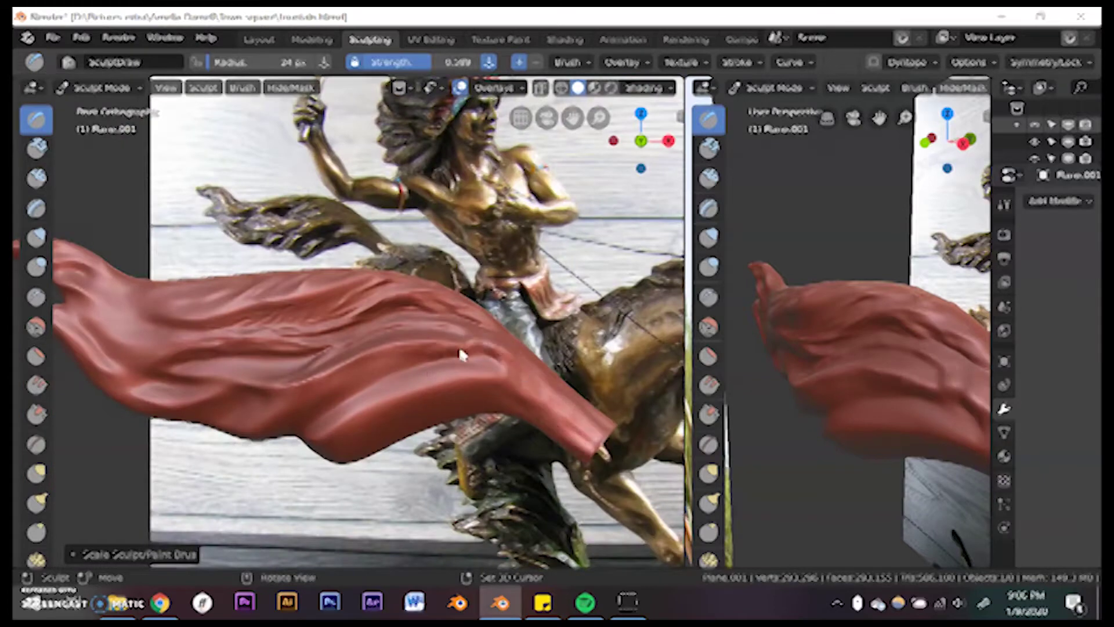
pyautogui.moveTo(475, 353); pyautogui.dragTo(240, 382)
pyautogui.press('c')
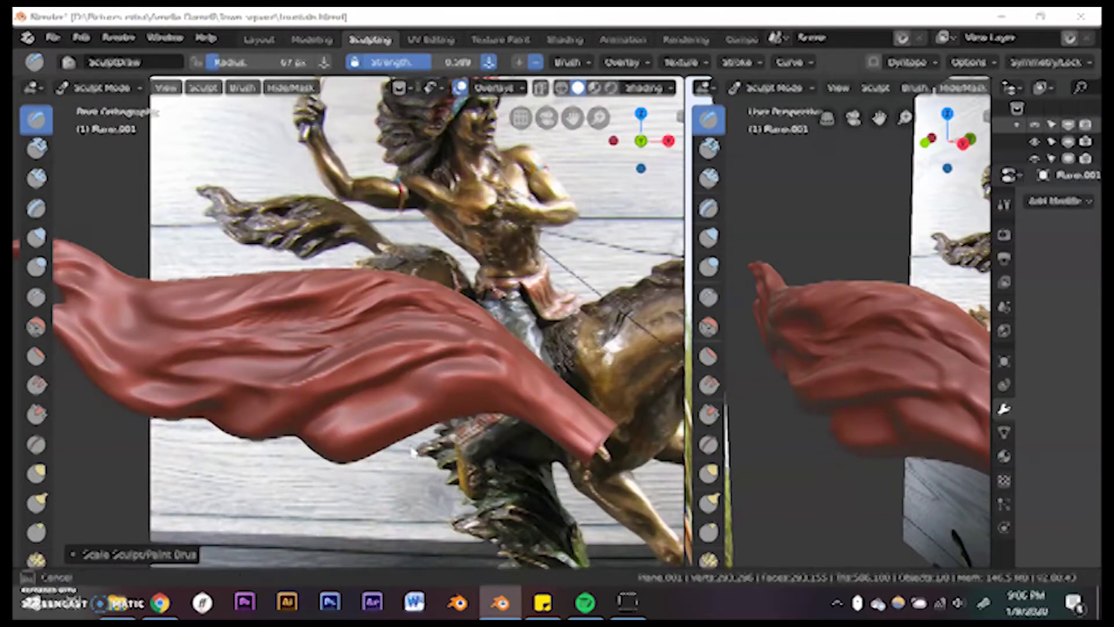
pyautogui.press('x')
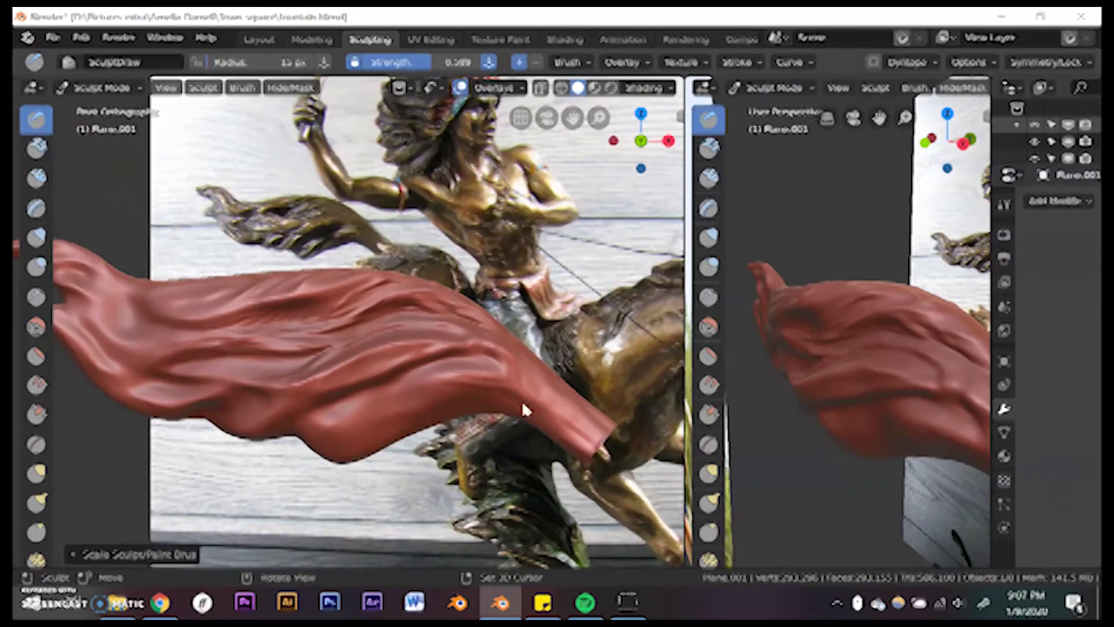
pyautogui.moveTo(382, 424); pyautogui.dragTo(472, 412)
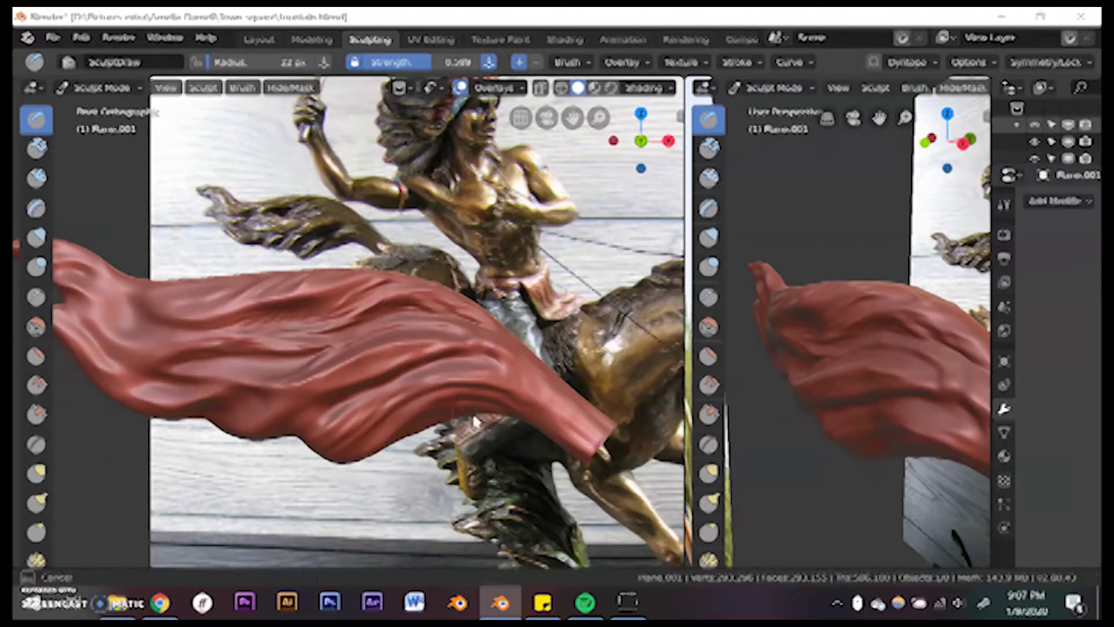
pyautogui.keyDown('shift'); pyautogui.moveTo(490, 351); pyautogui.dragTo(323, 282); pyautogui.keyUp('shift')
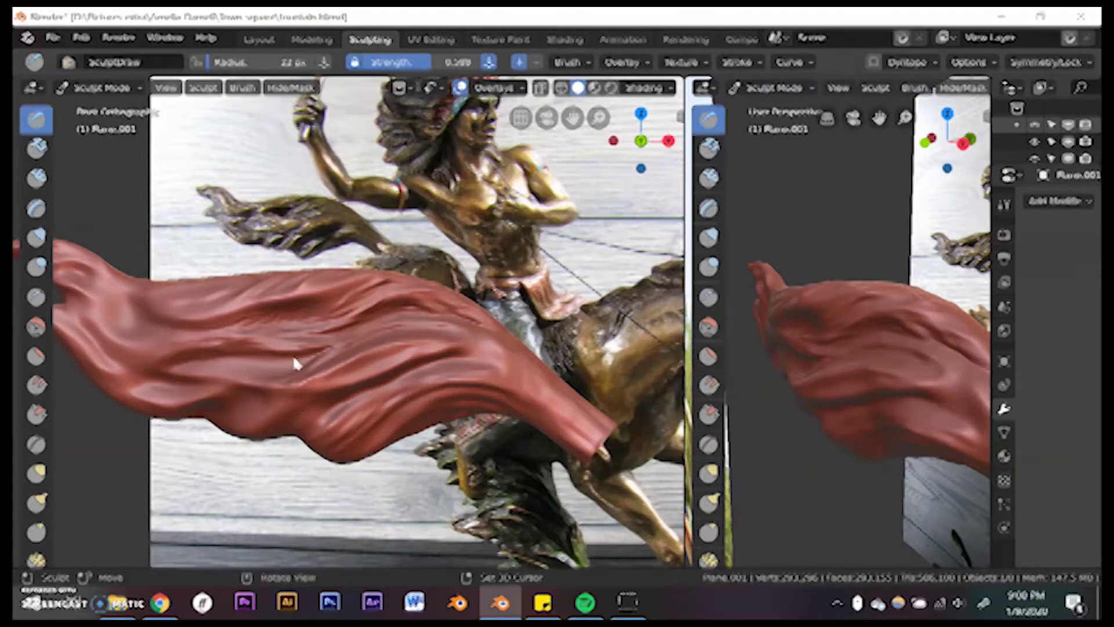
# Cut sharper grooves between the strands in the middle and upper part of the tail with the Crease brush.
pyautogui.hotkey('shift', 'c')
pyautogui.moveTo(454, 343); pyautogui.dragTo(383, 365)
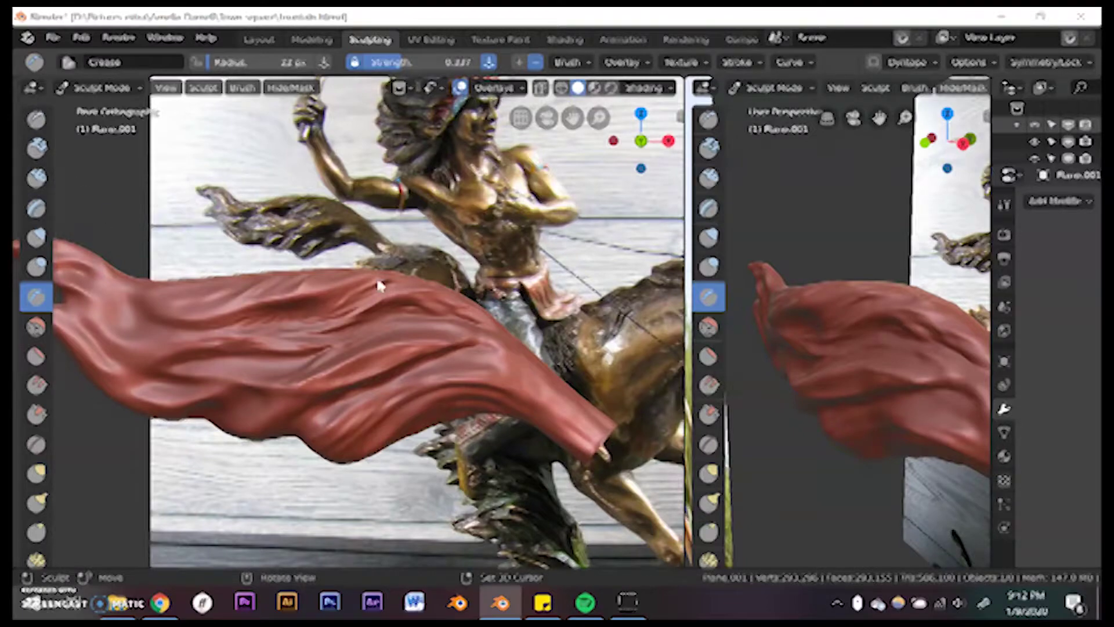
pyautogui.moveTo(201, 326); pyautogui.dragTo(241, 293)
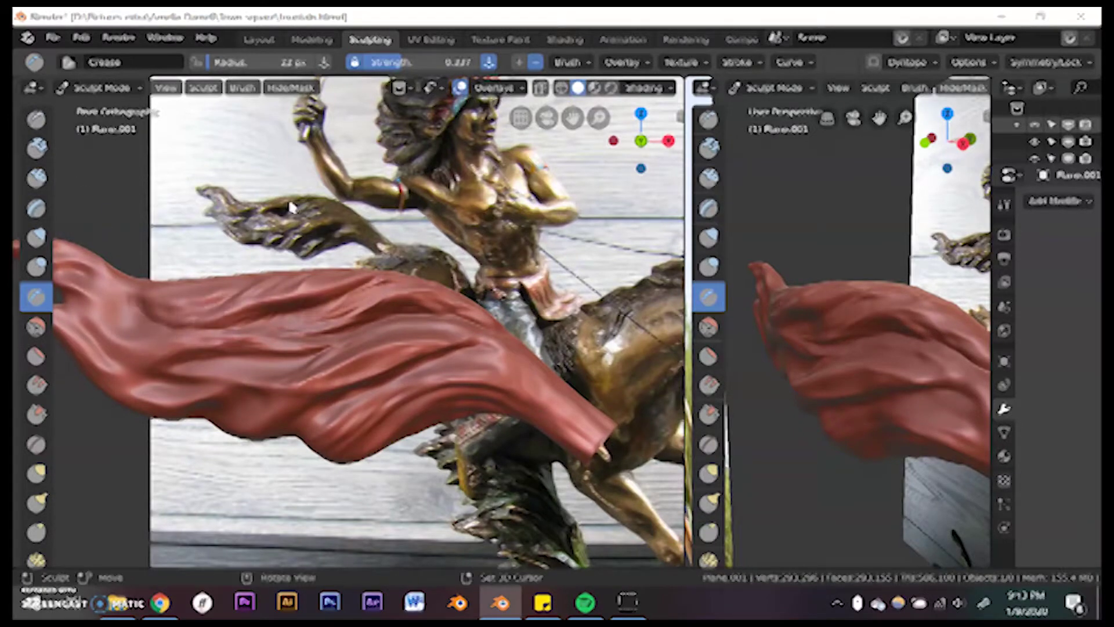
# Draw fine hair strands from the tail's forked tip along its upper and lower edges with the SculptDraw brush.
pyautogui.keyDown('alt'); pyautogui.middleClick(162, 332); pyautogui.keyUp('alt')
pyautogui.press('x')
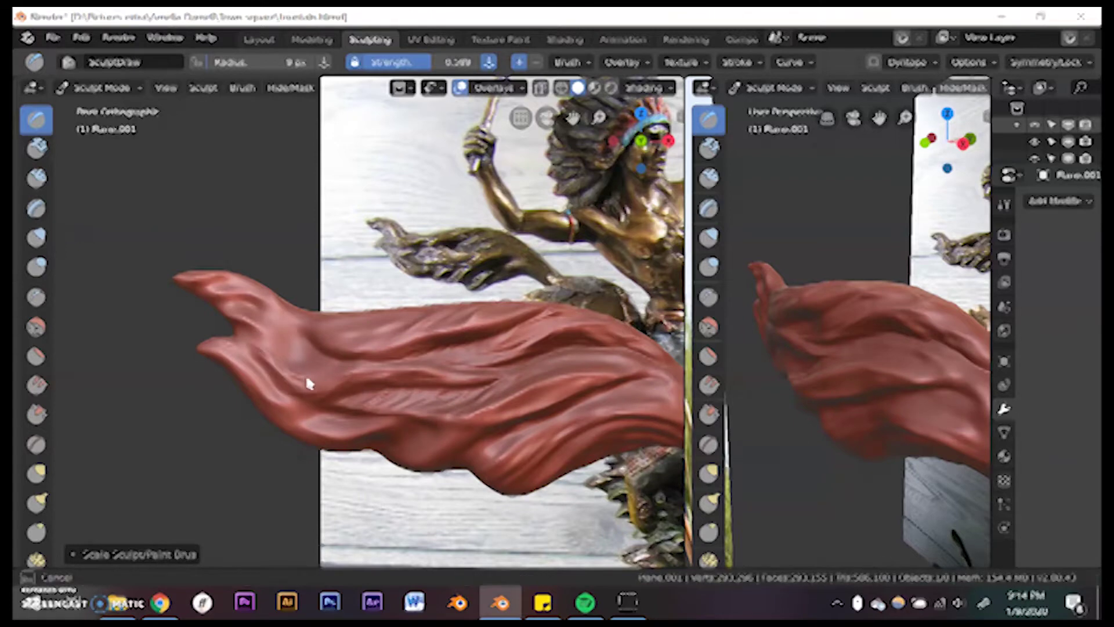
pyautogui.press(']')
pyautogui.press(']')
pyautogui.press(']')
pyautogui.press(']')
pyautogui.moveTo(231, 315); pyautogui.dragTo(321, 351)
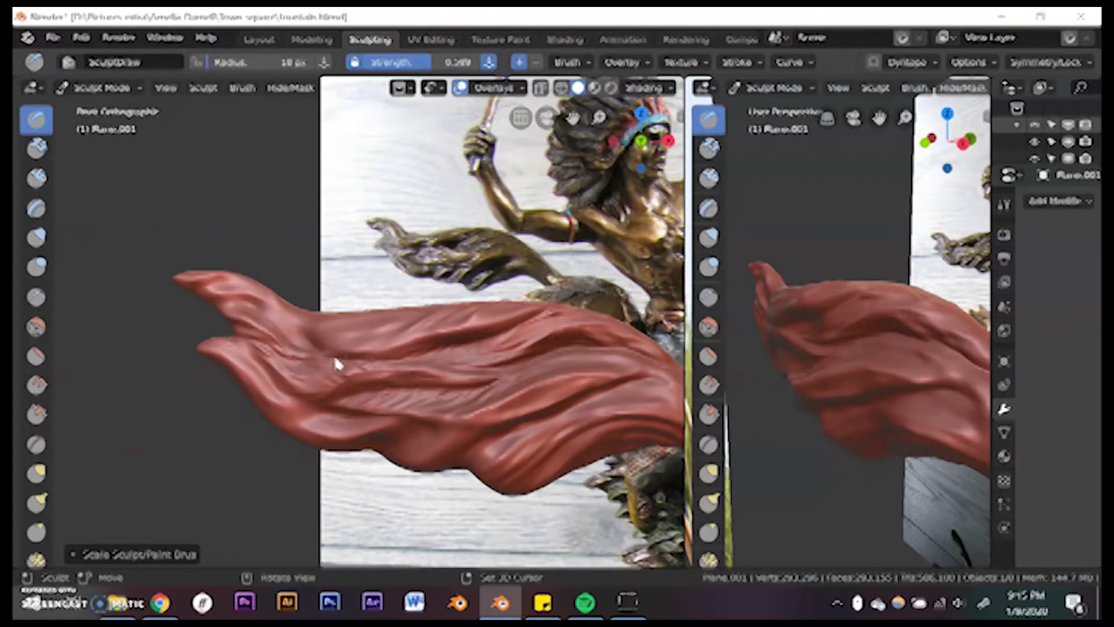
pyautogui.moveTo(283, 310)
pyautogui.mouseDown()
pyautogui.moveTo(256, 302)
pyautogui.moveTo(293, 299)
pyautogui.moveTo(382, 328)
pyautogui.moveTo(426, 319)
pyautogui.moveTo(347, 349)
pyautogui.moveTo(422, 360)
pyautogui.mouseUp()
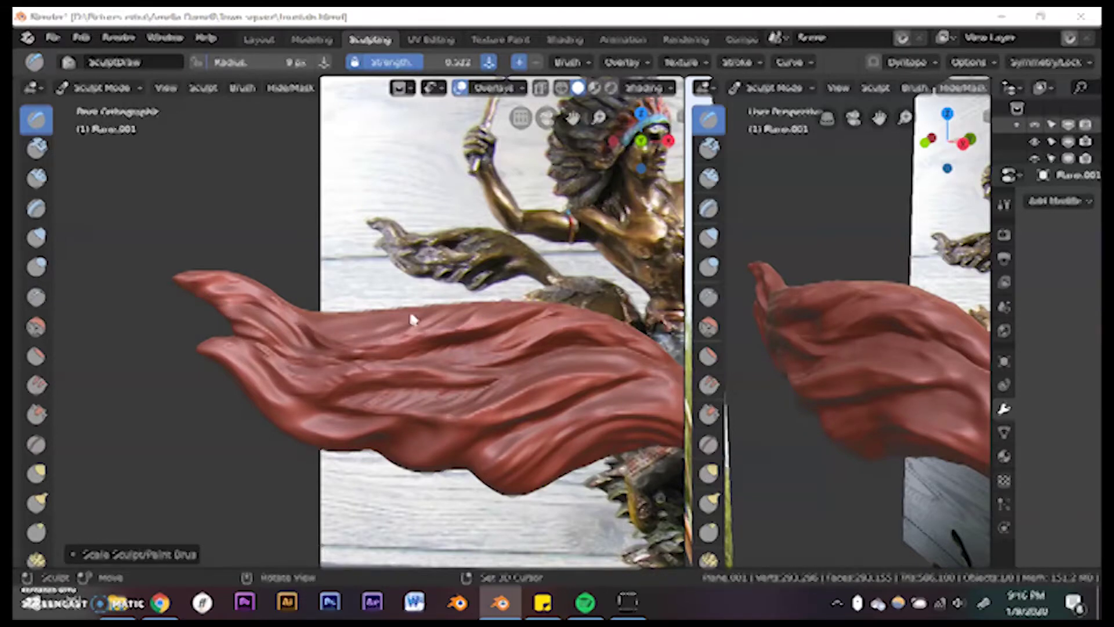
pyautogui.moveTo(317, 331); pyautogui.dragTo(407, 302)
pyautogui.moveTo(263, 407)
pyautogui.mouseDown()
pyautogui.moveTo(274, 381)
pyautogui.moveTo(365, 432)
pyautogui.mouseUp()
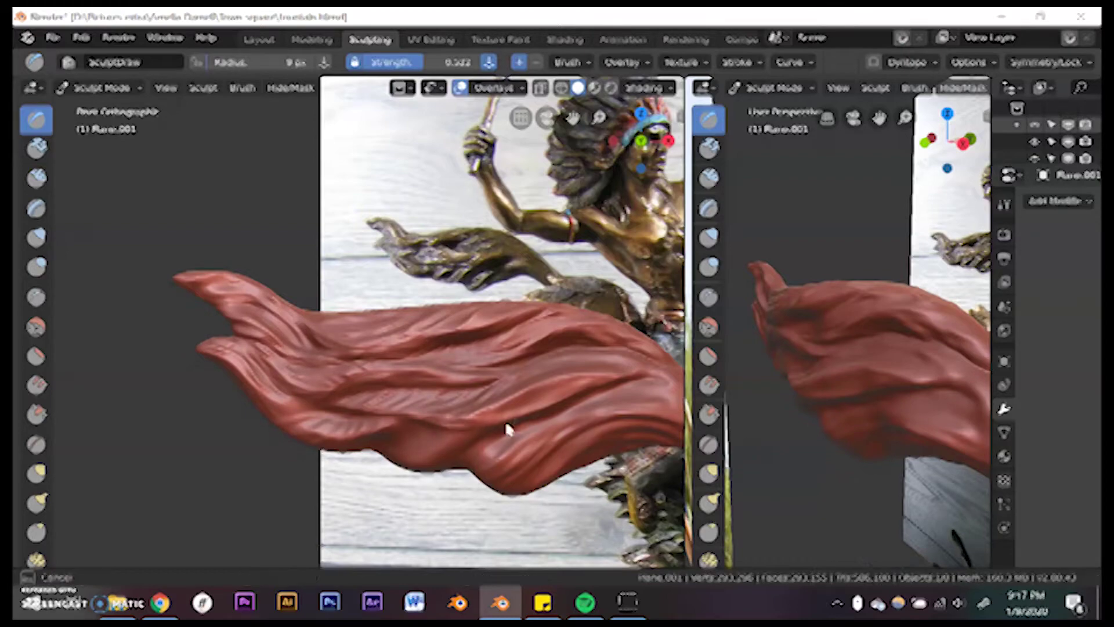
# Refine the strands on the tail's lower edge, tip and top side with the Crease and SculptDraw brushes.
pyautogui.hotkey('shift', 'c')
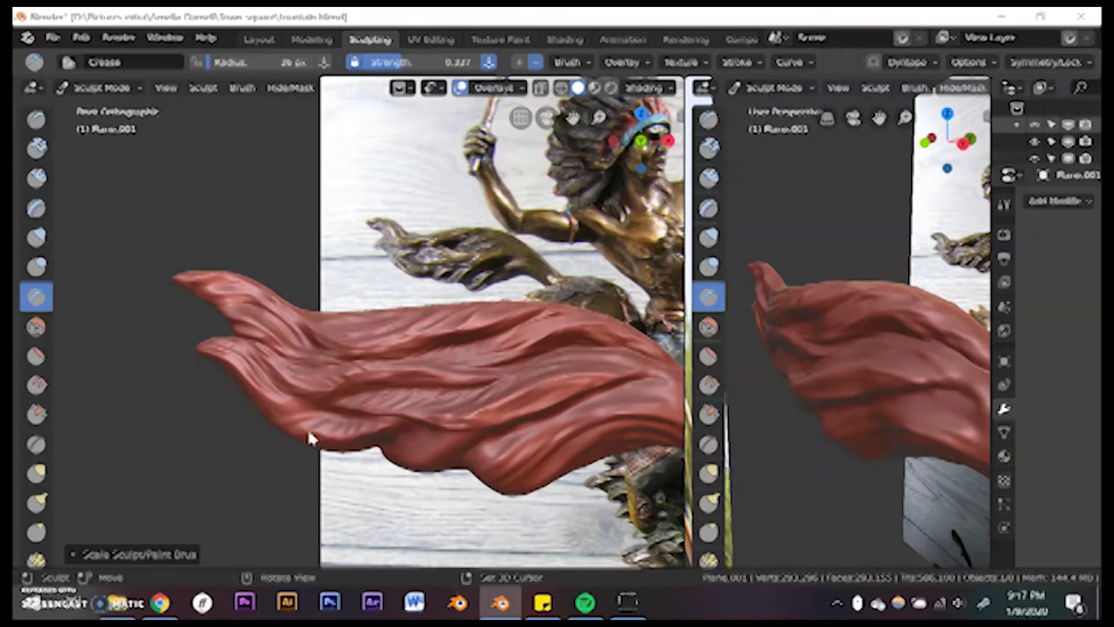
pyautogui.press('x')
pyautogui.moveTo(323, 408); pyautogui.dragTo(403, 351, button='middle')
pyautogui.moveTo(493, 441); pyautogui.dragTo(433, 399, button='middle')
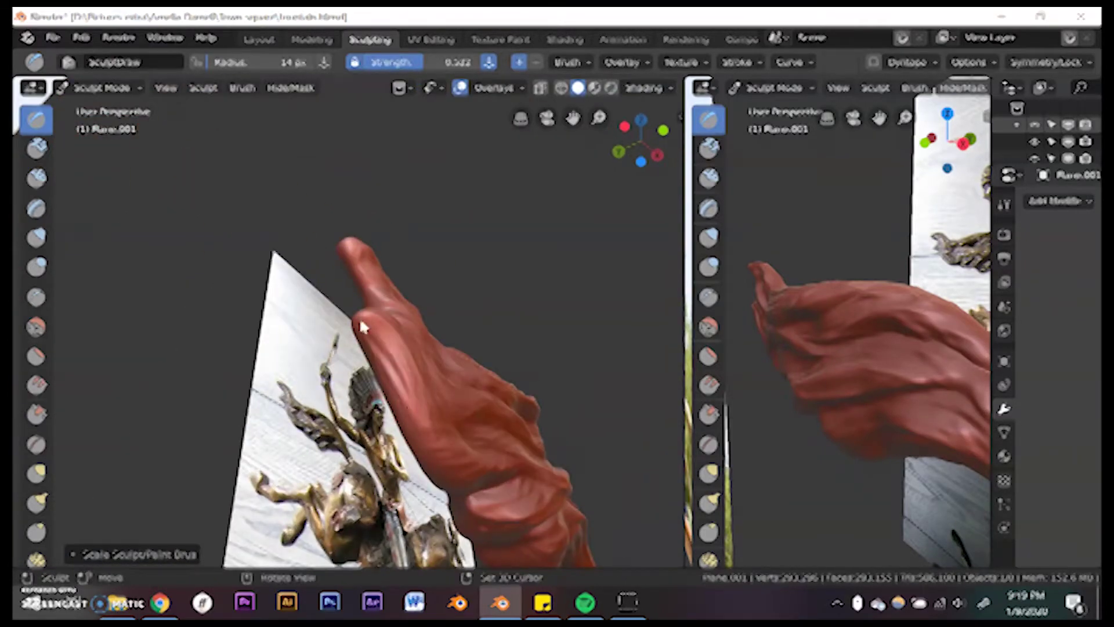
pyautogui.moveTo(443, 486)
pyautogui.mouseDown(button='middle')
pyautogui.moveTo(450, 308)
pyautogui.moveTo(389, 355)
pyautogui.moveTo(352, 455)
pyautogui.mouseUp(button='middle')
pyautogui.moveTo(343, 363); pyautogui.dragTo(537, 312, button='middle')
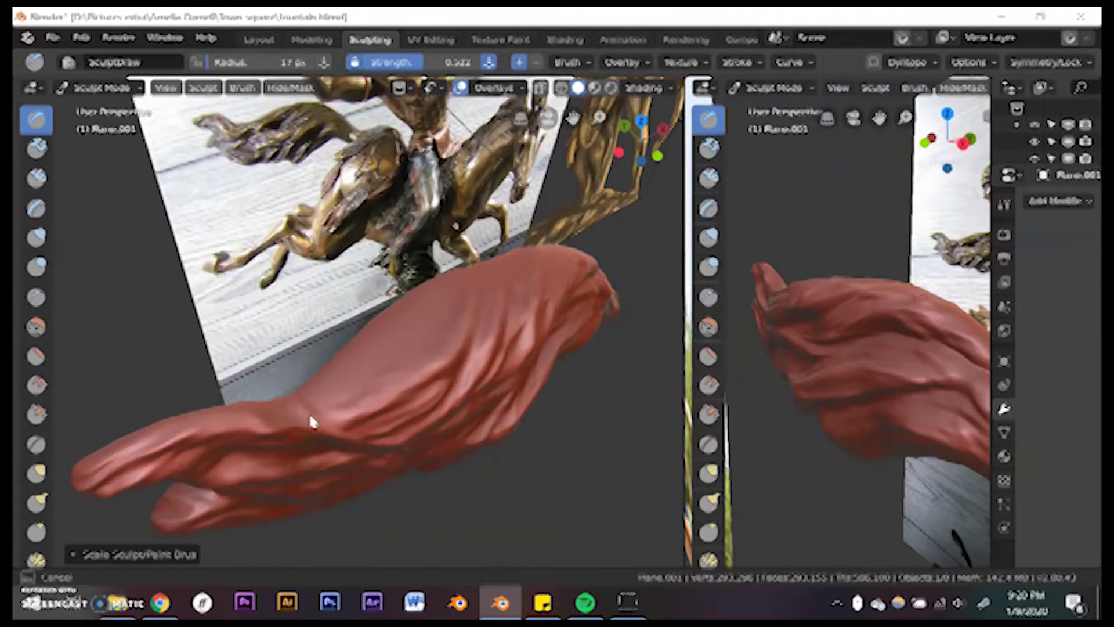
pyautogui.moveTo(400, 381)
pyautogui.mouseDown(button='middle')
pyautogui.moveTo(408, 388)
pyautogui.moveTo(418, 235)
pyautogui.moveTo(452, 403)
pyautogui.moveTo(443, 304)
pyautogui.moveTo(429, 332)
pyautogui.mouseUp(button='middle')
# Soften the strands on the tail's top side and underside with the Smooth brush.
pyautogui.hotkey('shift', 's')
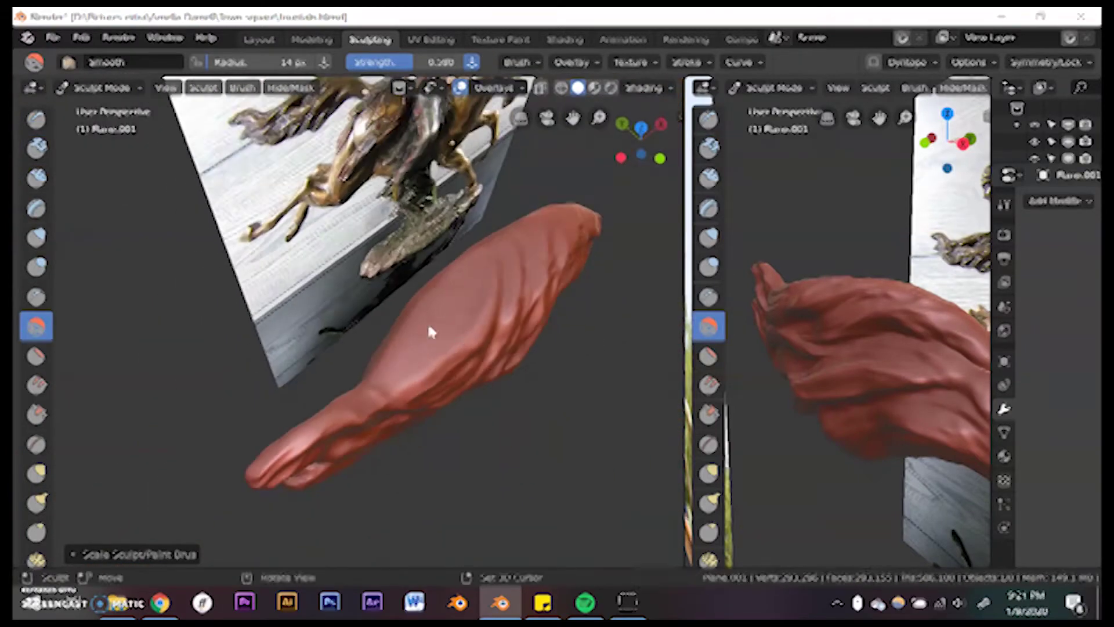
pyautogui.moveTo(512, 232); pyautogui.dragTo(377, 363, button='middle')
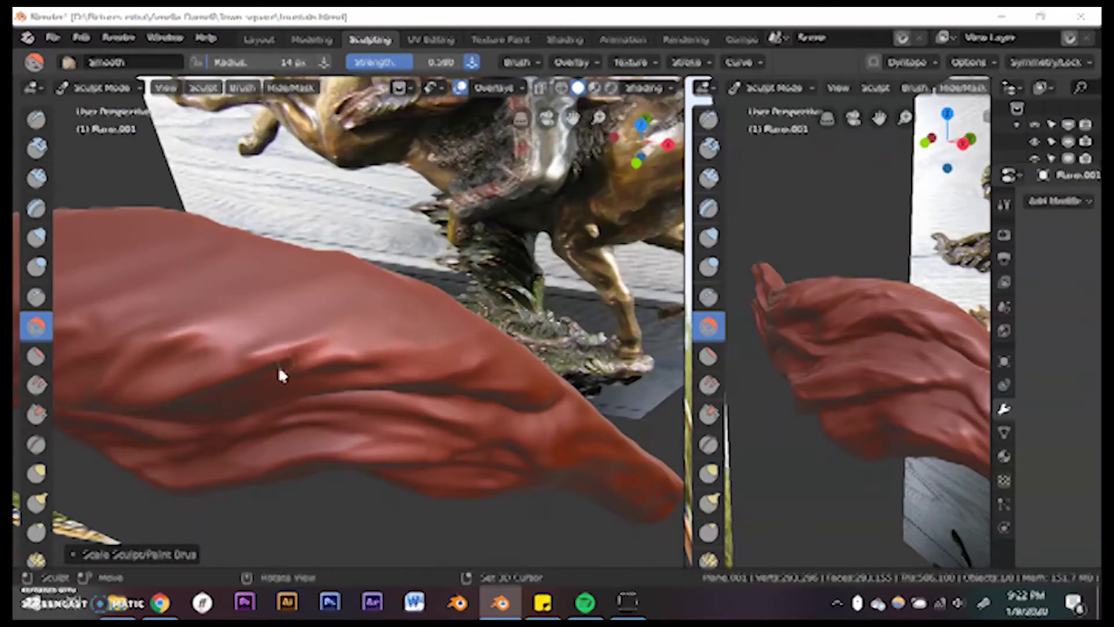
pyautogui.moveTo(278, 370); pyautogui.dragTo(541, 317, button='middle')
pyautogui.moveTo(416, 403); pyautogui.dragTo(374, 416, button='middle')
pyautogui.moveTo(314, 471); pyautogui.dragTo(433, 281, button='middle')
pyautogui.moveTo(360, 303); pyautogui.dragTo(283, 373, button='middle')
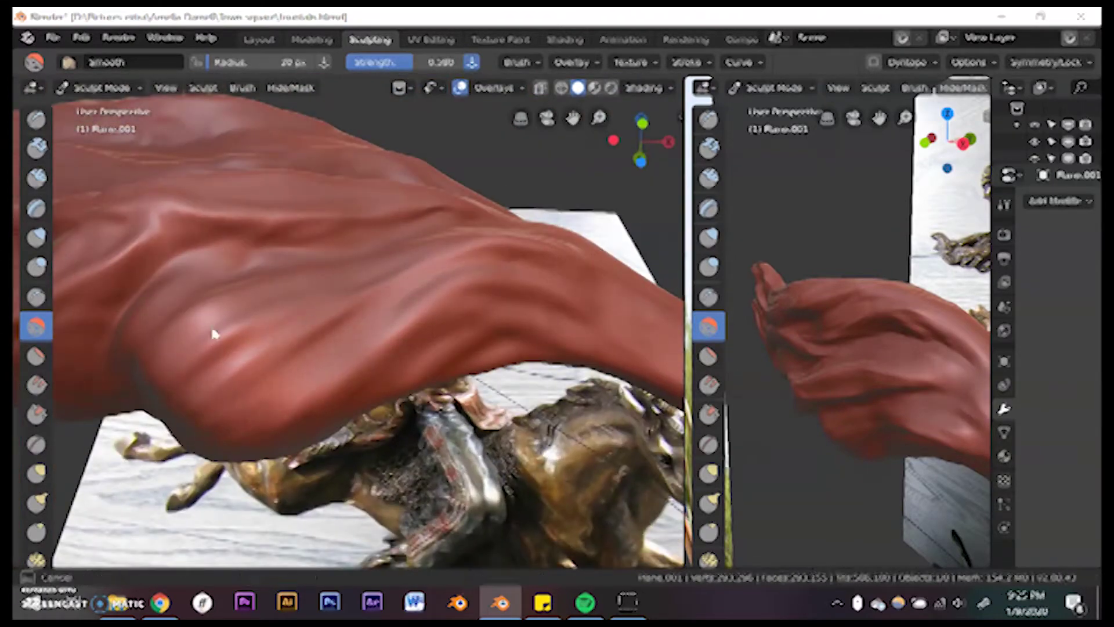
# Resize the Smooth brush and even out the tail's lower lobes and side folds.
pyautogui.moveTo(147, 272)
pyautogui.mouseDown(button='middle')
pyautogui.moveTo(425, 326)
pyautogui.moveTo(472, 368)
pyautogui.moveTo(510, 267)
pyautogui.moveTo(350, 272)
pyautogui.moveTo(290, 326)
pyautogui.moveTo(417, 246)
pyautogui.moveTo(174, 214)
pyautogui.moveTo(414, 330)
pyautogui.moveTo(586, 227)
pyautogui.mouseUp(button='middle')
pyautogui.press('f')
pyautogui.click(424, 326)
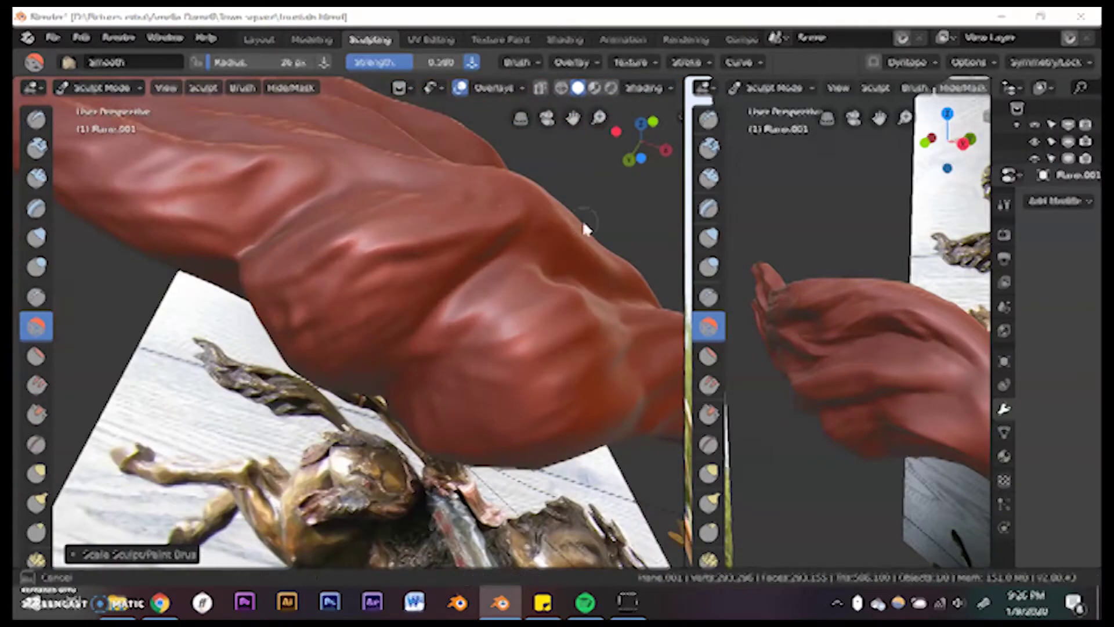
pyautogui.moveTo(426, 284); pyautogui.dragTo(345, 250, button='middle')
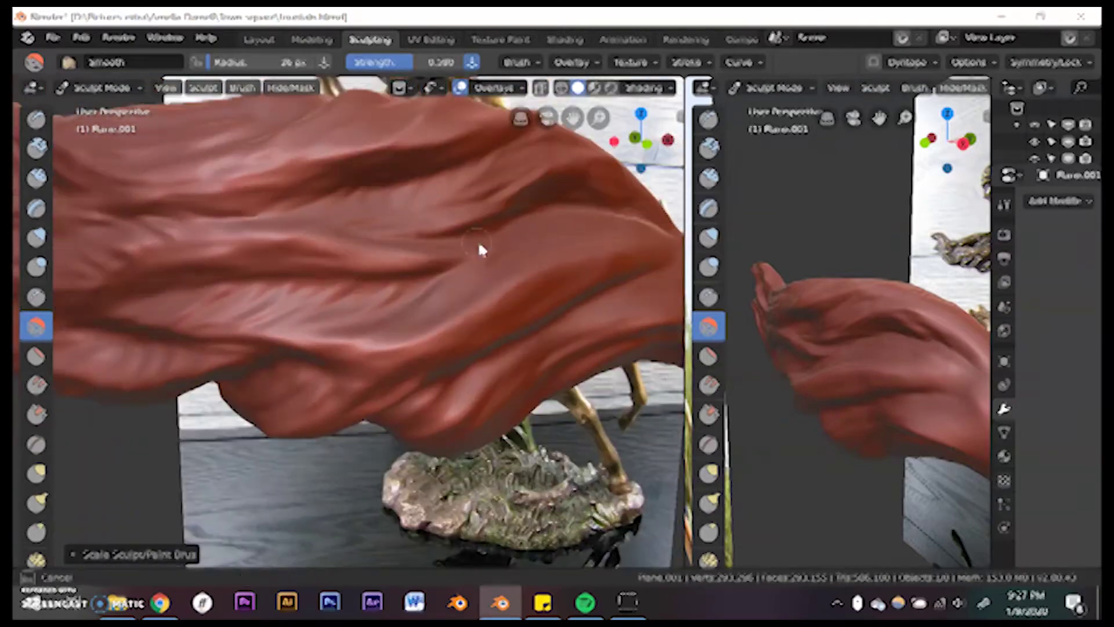
pyautogui.moveTo(608, 236); pyautogui.dragTo(462, 348, button='middle')
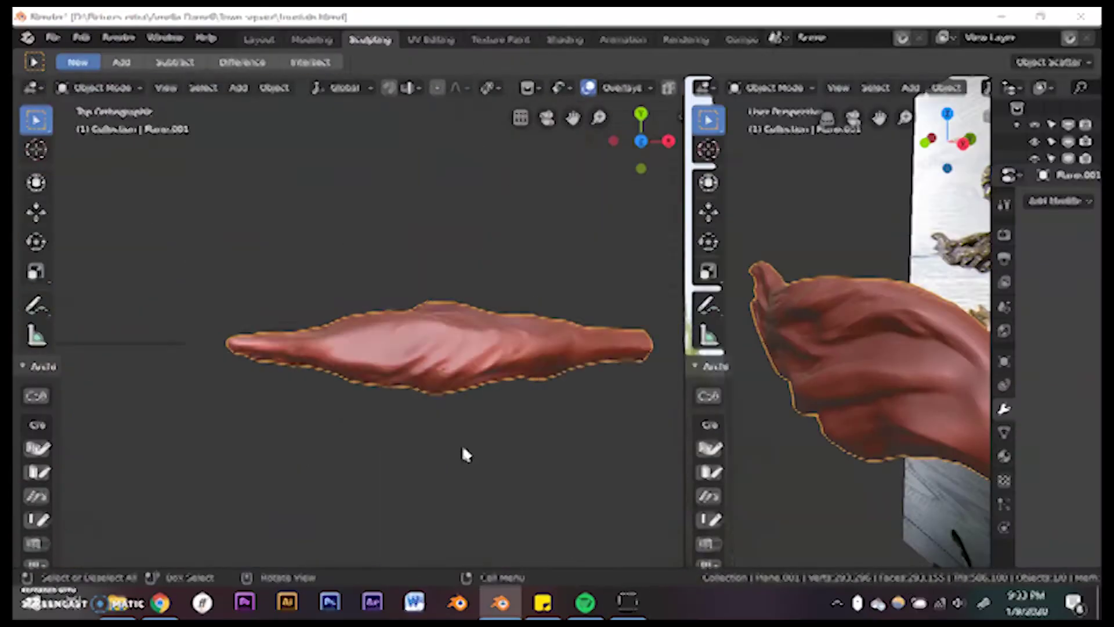
# Scale the tail mesh in Edit Mode and move it into position.
pyautogui.press('Tab')
pyautogui.moveTo(456, 363); pyautogui.dragTo(331, 443, button='middle')
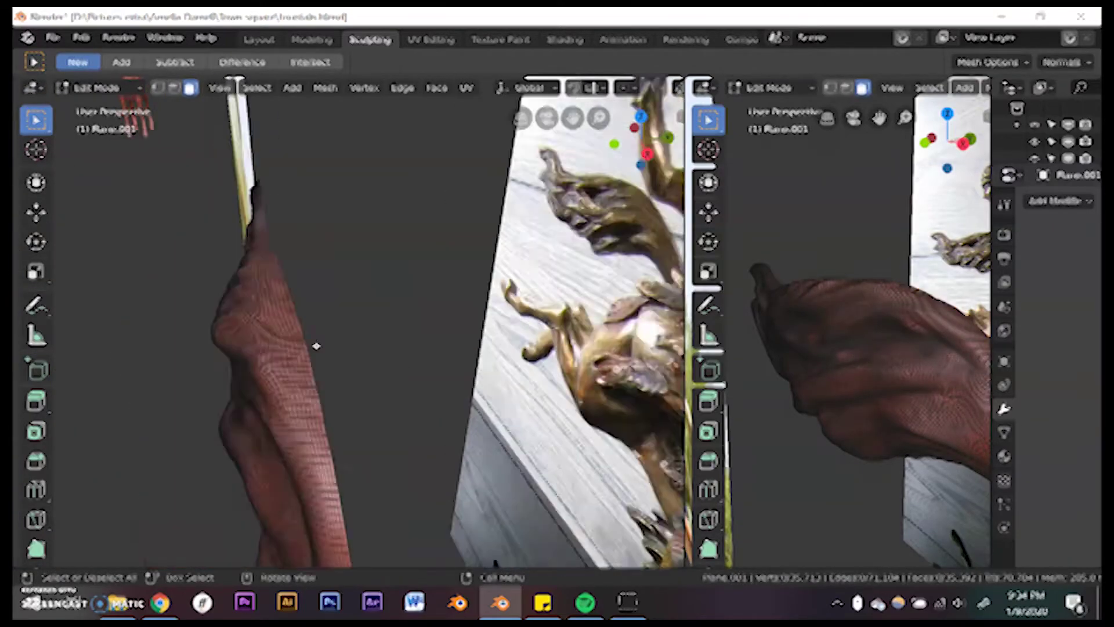
pyautogui.press('s')
pyautogui.click(547, 411)
pyautogui.press('g')
pyautogui.click(522, 400)
pyautogui.moveTo(523, 400); pyautogui.dragTo(441, 394, button='middle')
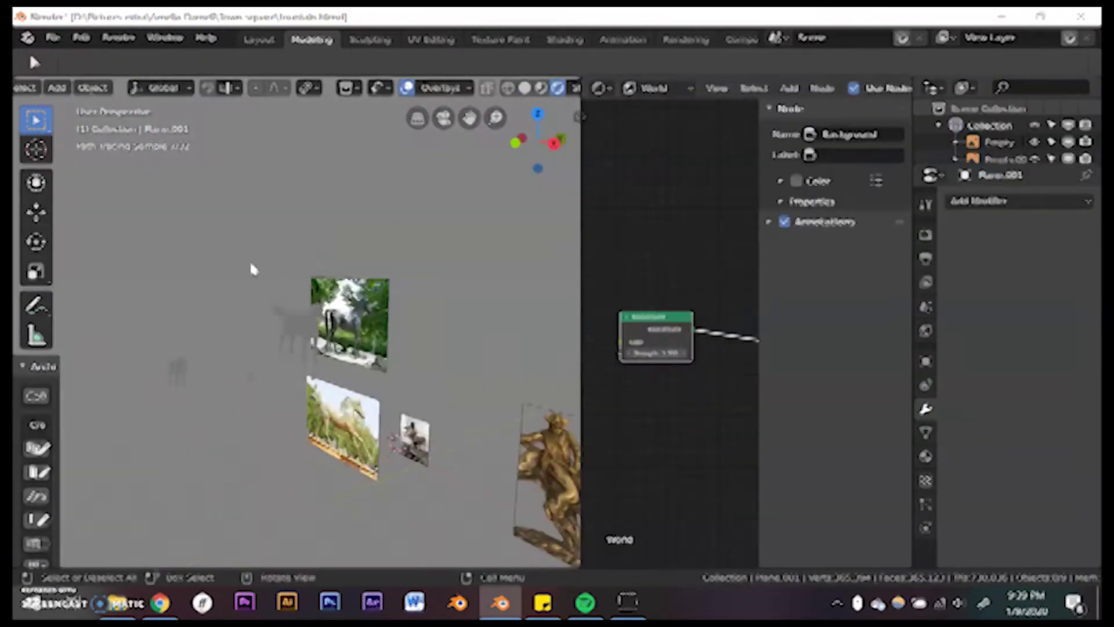
pyautogui.hotkey('shift', 'a')
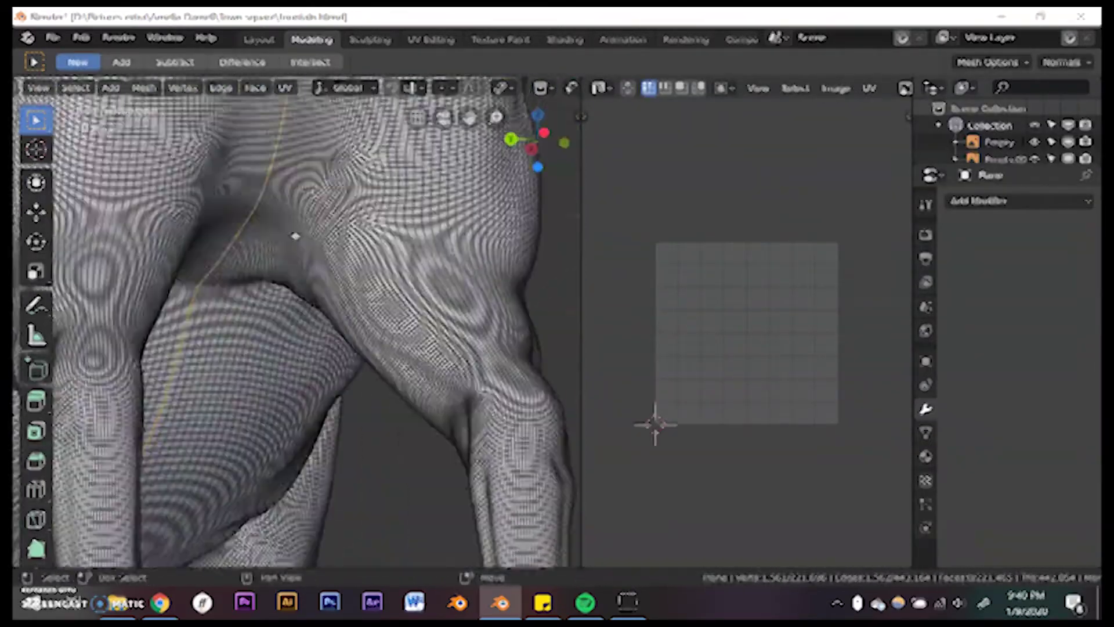
# Unwrap the whole horse mesh in Edit Mode and reveal any hidden faces.
pyautogui.press('a')
pyautogui.press('u')
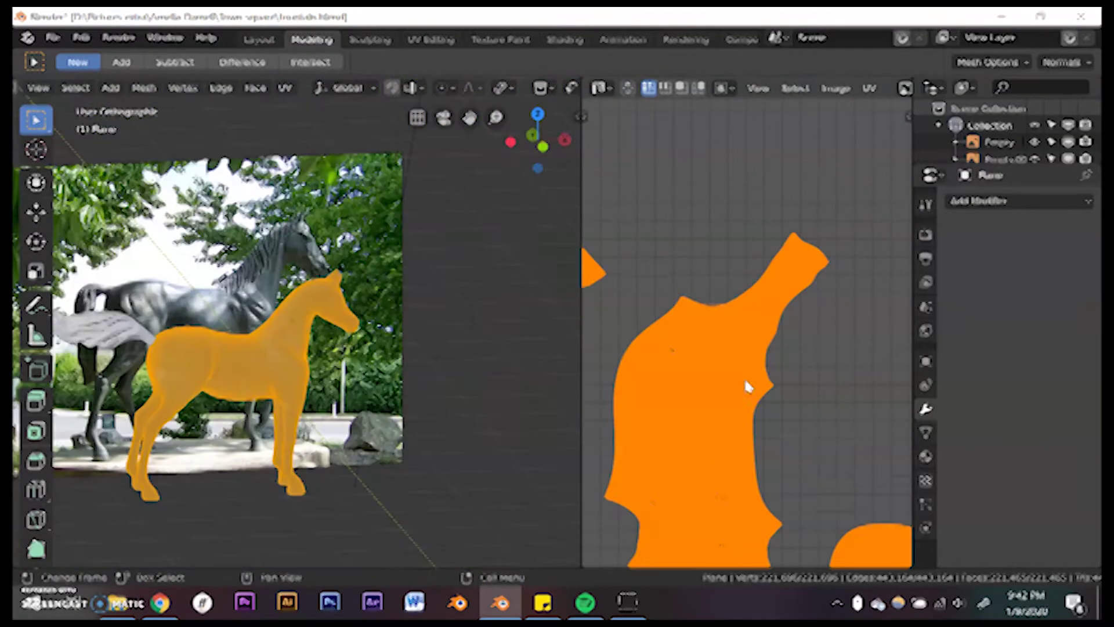
pyautogui.hotkey('alt', 'h')
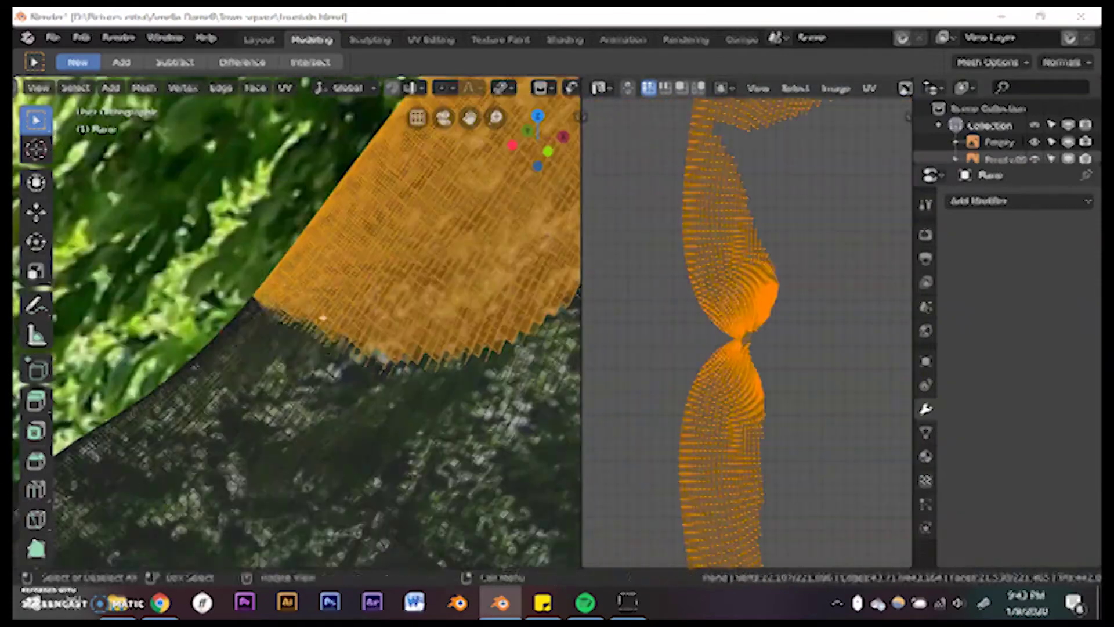
pyautogui.scroll(-3, 296, 319)
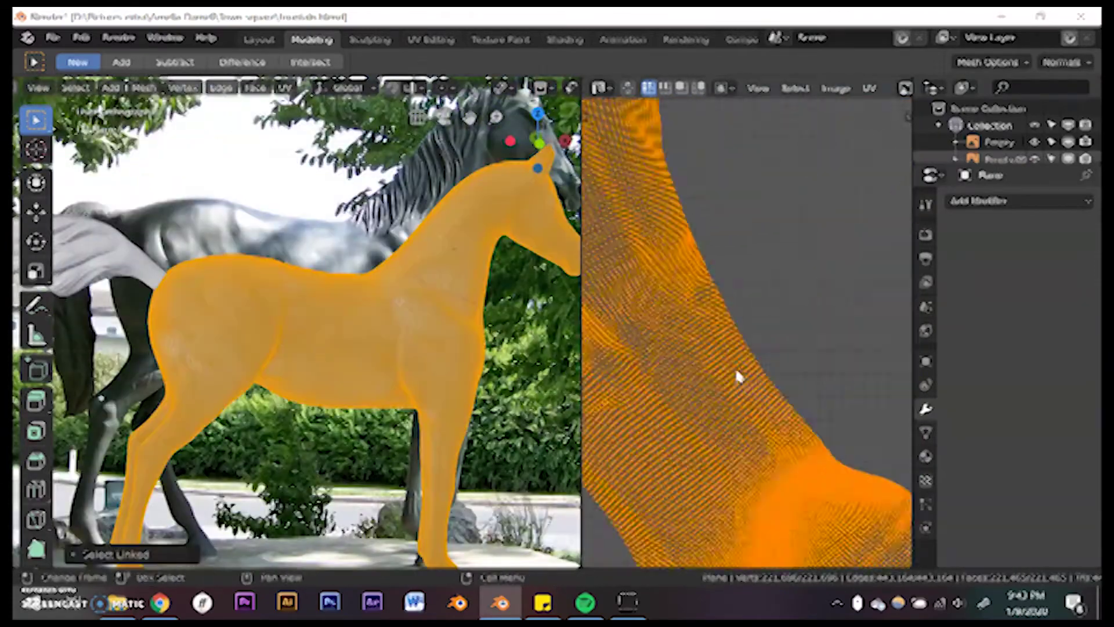
pyautogui.scroll(3, 735, 366)
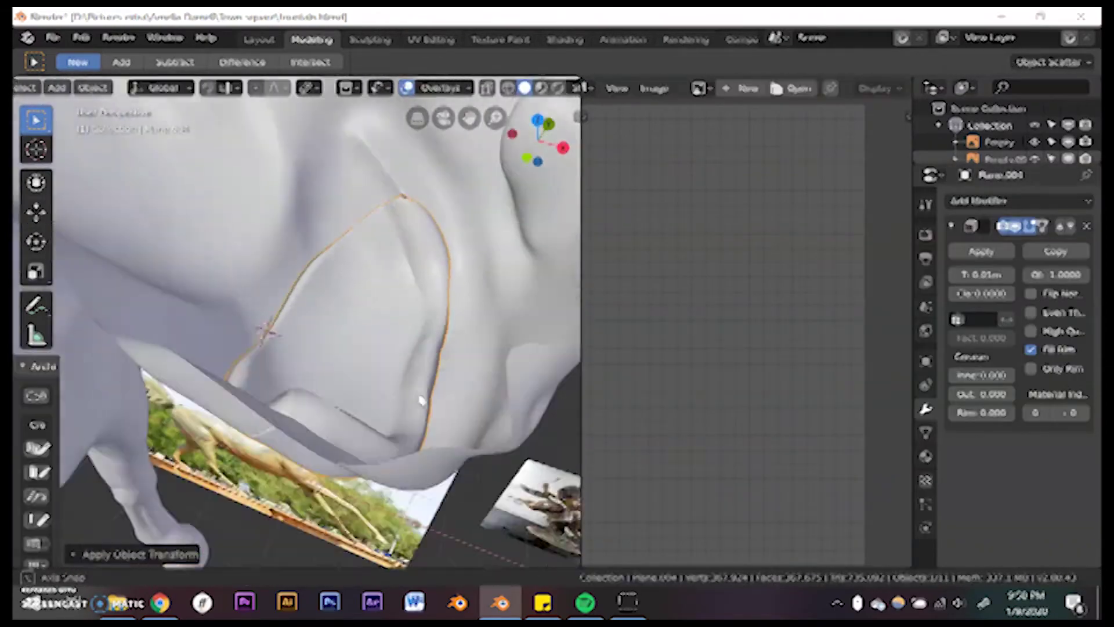
# Enable even thickness in the Solidify modifier of the thin piece lying on the horse's body.
pyautogui.click(1030, 313)
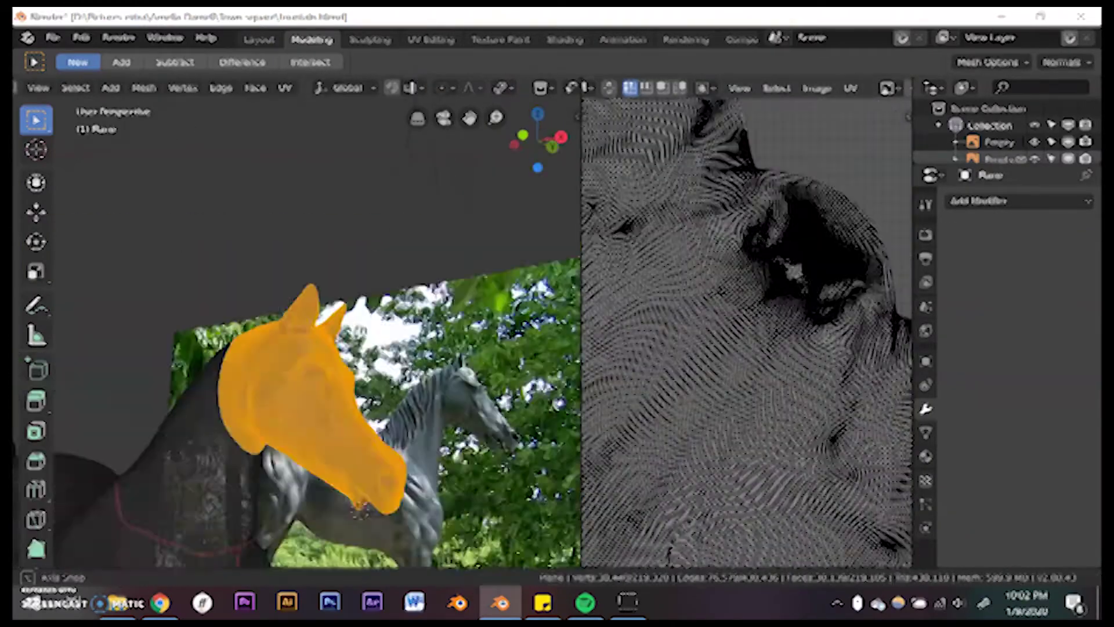
# Examine the UV islands of the horse's head for overlaps and dense areas.
pyautogui.press('z')
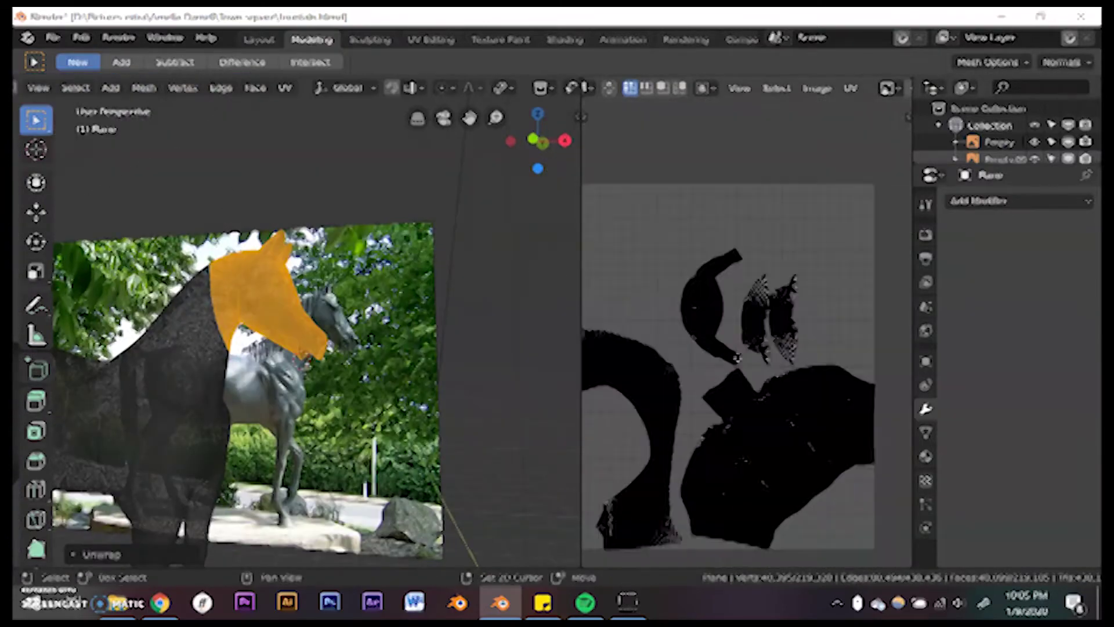
pyautogui.scroll(5, 809, 344)
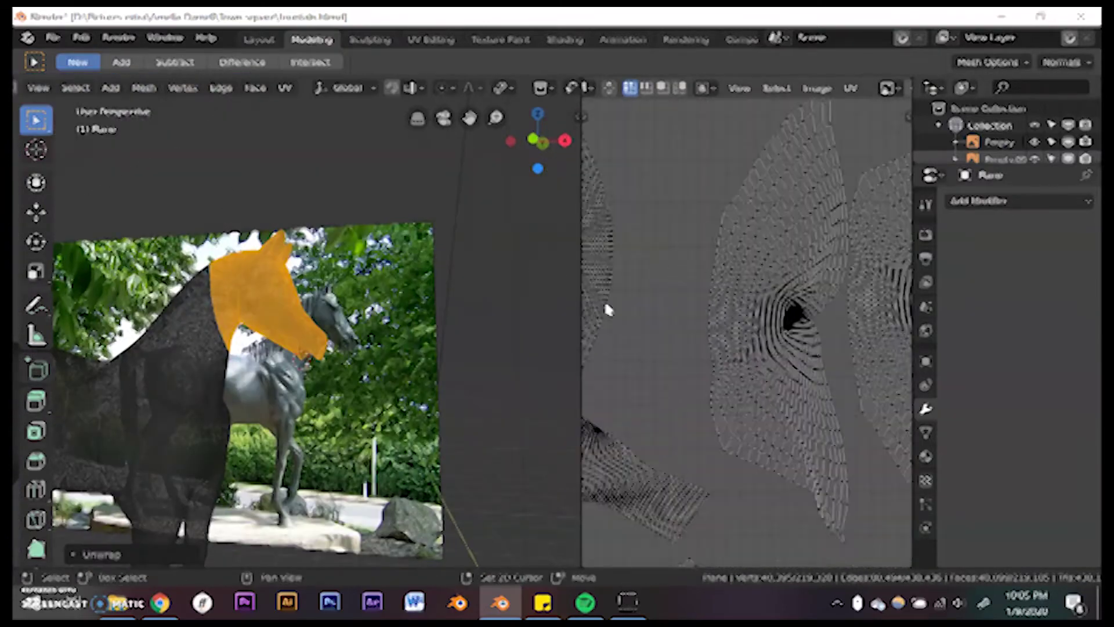
pyautogui.scroll(-4, 764, 267)
pyautogui.scroll(2, 709, 369)
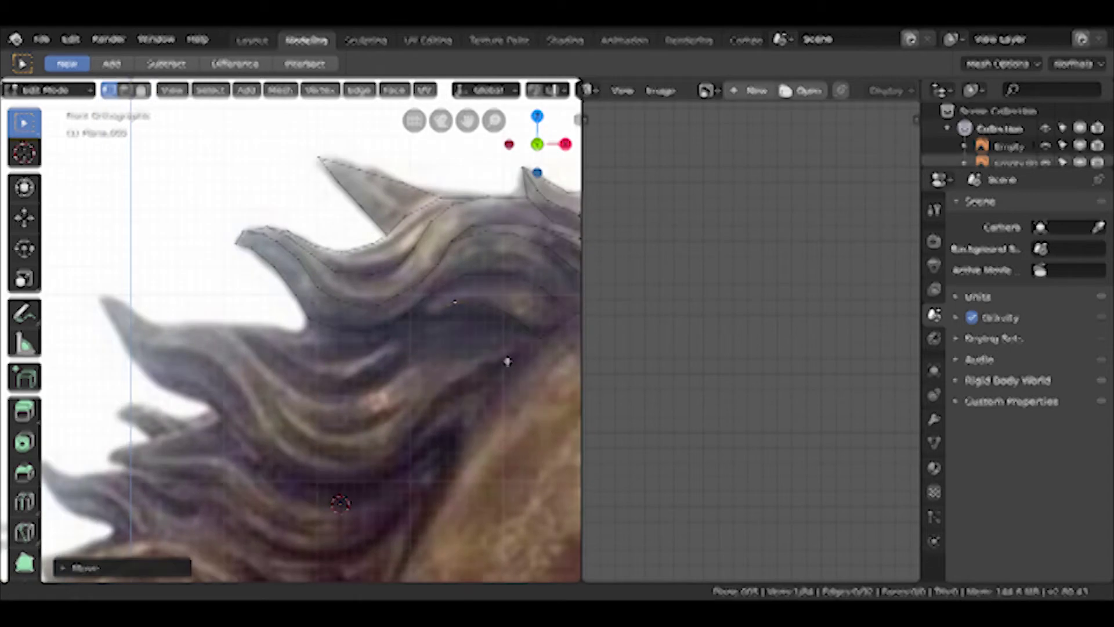
# Trace the large pointed mane lock below the hooked one with extruded vertices, following its strands back to the neck.
pyautogui.scroll(2, 355, 301)
pyautogui.keyDown('shift'); pyautogui.moveTo(434, 325); pyautogui.dragTo(483, 320, button='middle'); pyautogui.keyUp('shift')
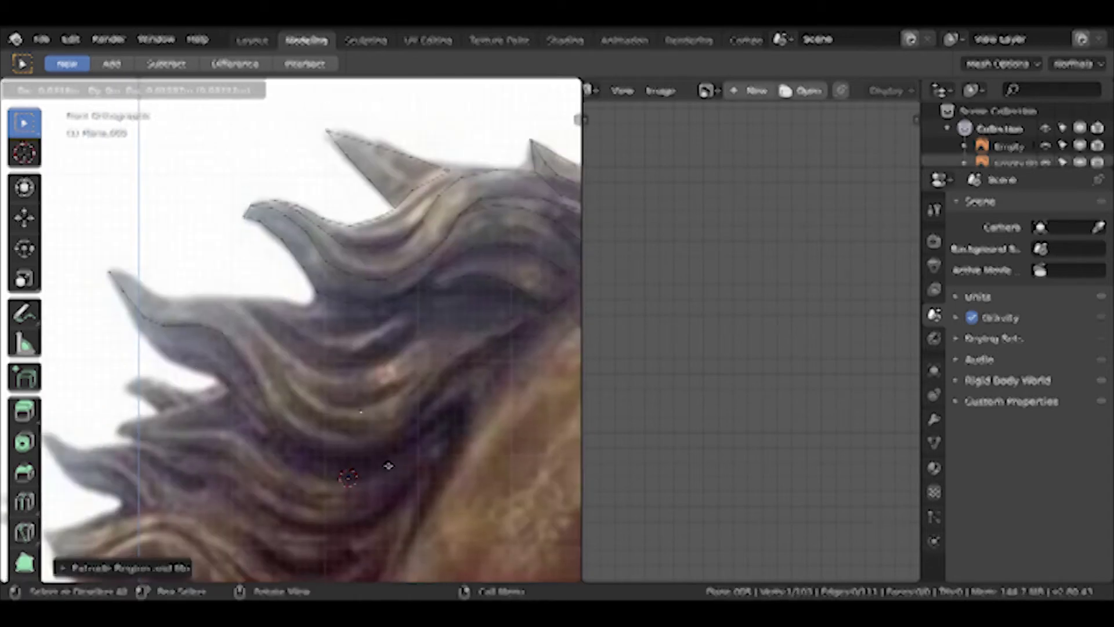
pyautogui.keyDown('shift'); pyautogui.moveTo(299, 409); pyautogui.dragTo(356, 409, button='middle'); pyautogui.keyUp('shift')
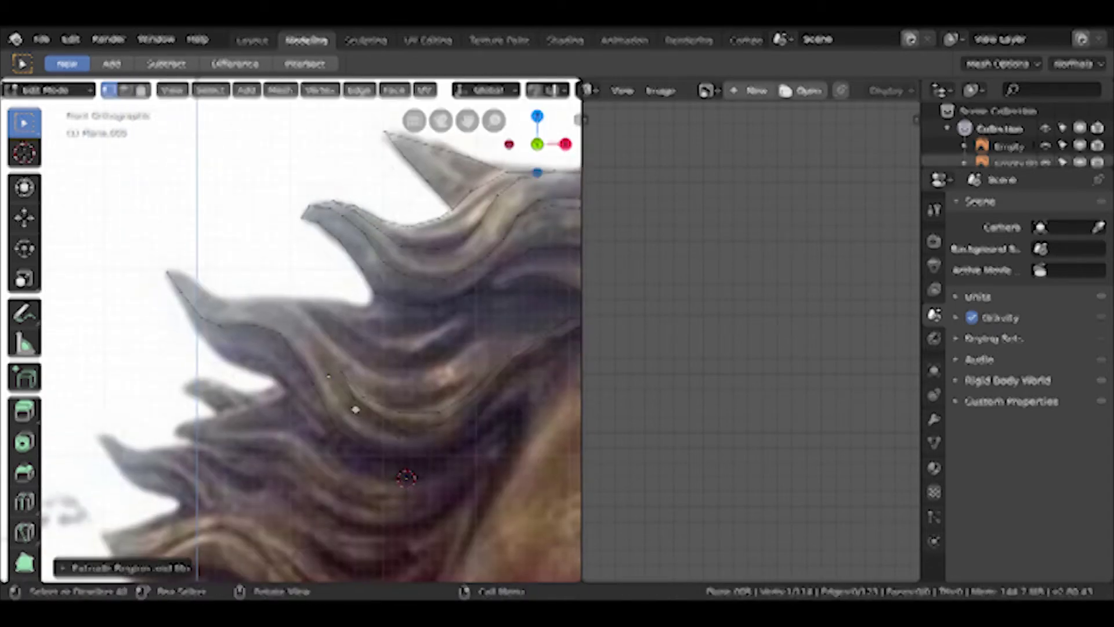
pyautogui.keyDown('shift'); pyautogui.moveTo(266, 358); pyautogui.dragTo(235, 314, button='middle'); pyautogui.keyUp('shift')
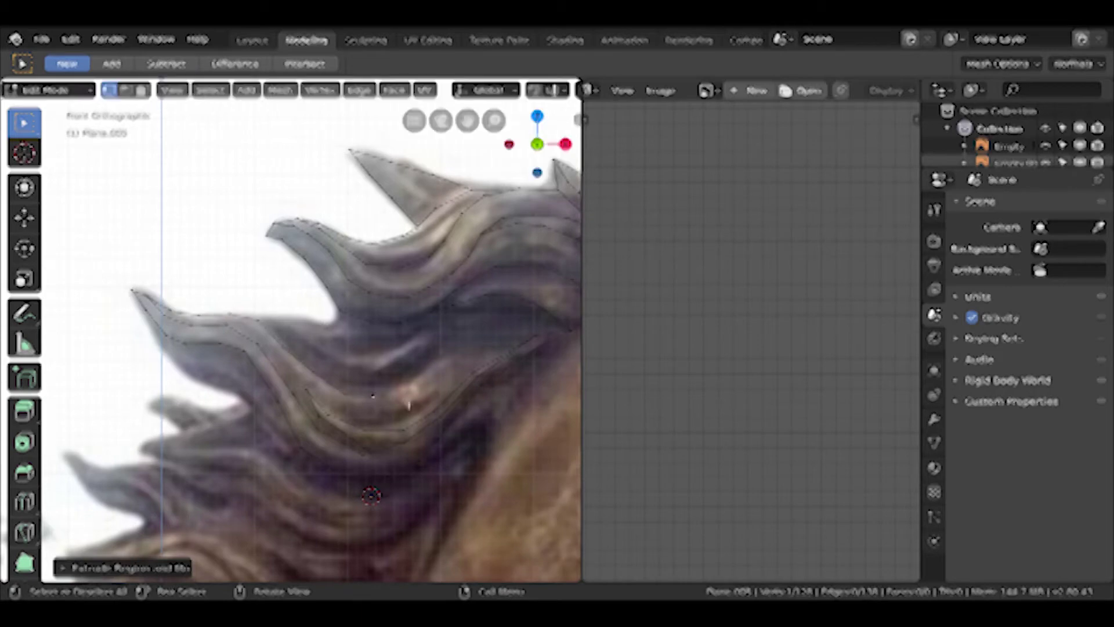
pyautogui.scroll(2, 337, 273)
# Adjust the vertices at the notch below the hooked mane lock and trace the inner strand from there toward the neck.
pyautogui.press('c')
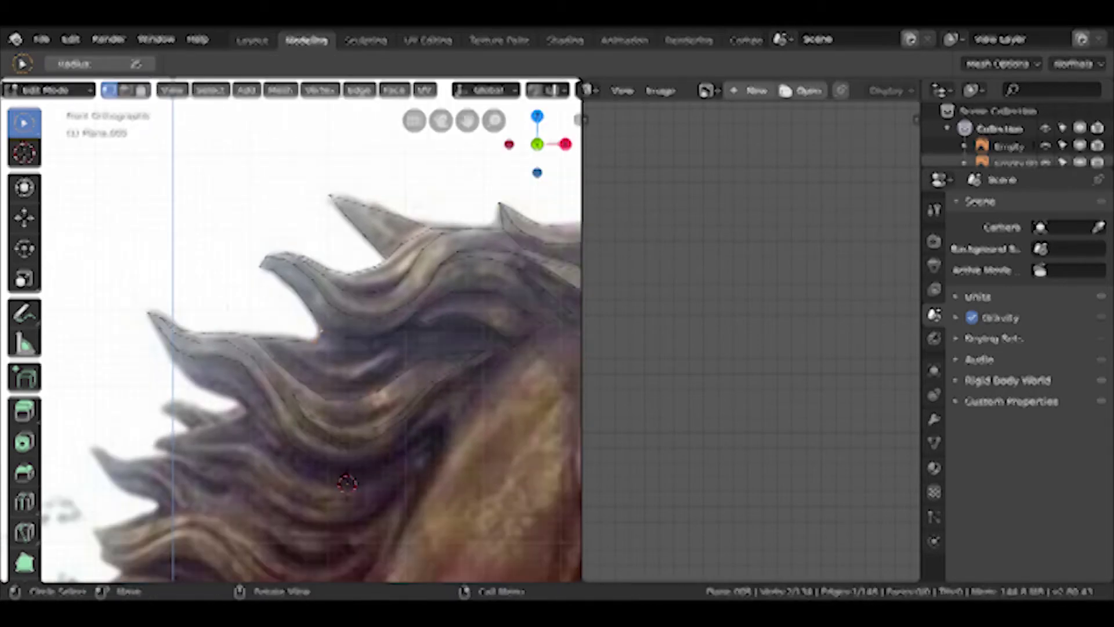
pyautogui.press('Escape')
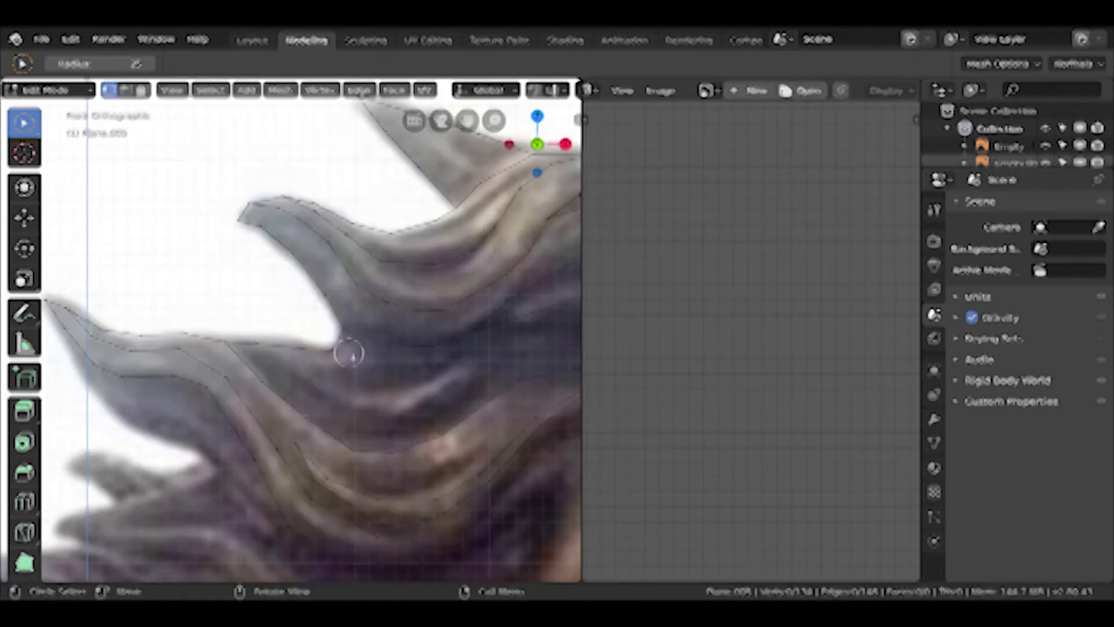
pyautogui.press('g')
pyautogui.click(196, 297)
pyautogui.keyDown('shift'); pyautogui.moveTo(409, 341); pyautogui.dragTo(385, 281, button='middle'); pyautogui.keyUp('shift')
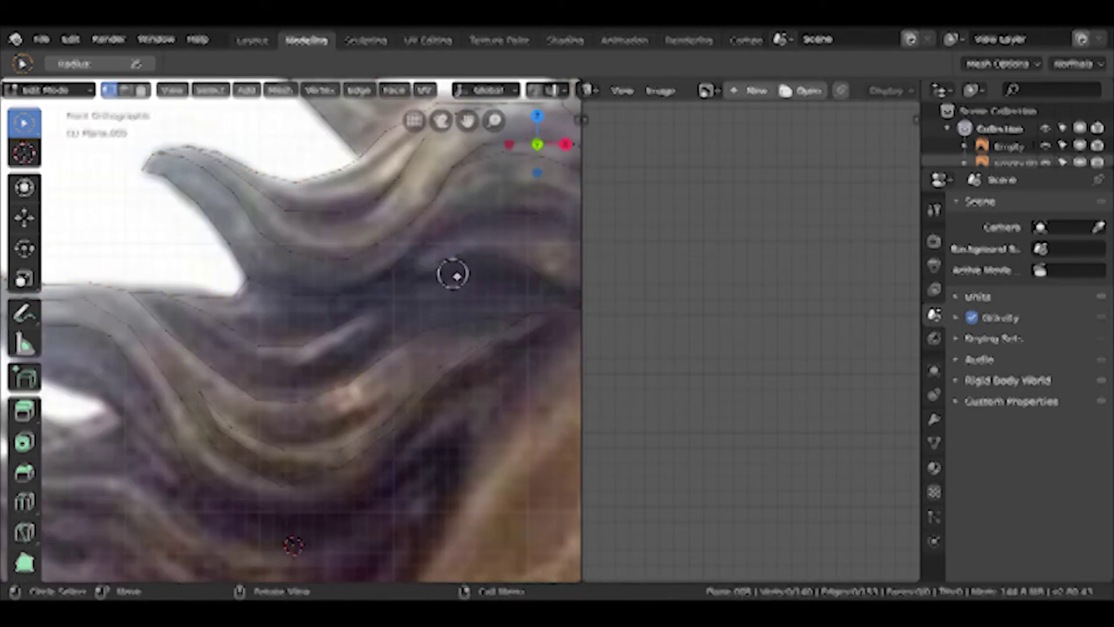
pyautogui.scroll(-3, 396, 251)
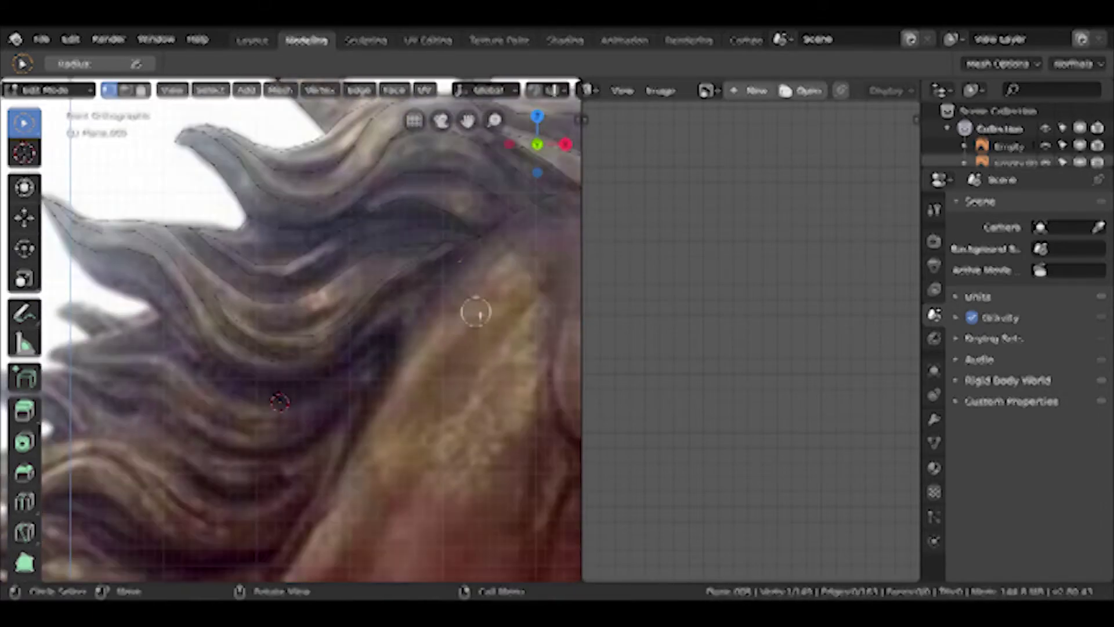
pyautogui.scroll(3, 435, 428)
# Extrude vertices from the large pointed lock's tip along its lower edge and around the small forked lock beneath it.
pyautogui.scroll(3, 247, 556)
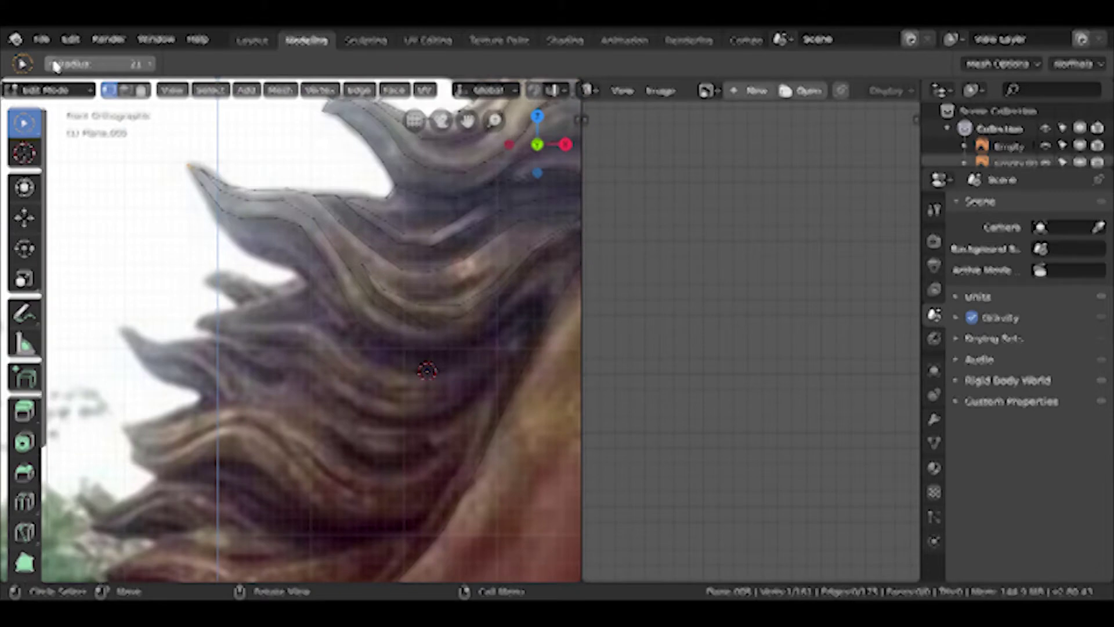
pyautogui.scroll(2, 290, 337)
pyautogui.press('e')
pyautogui.scroll(2, 215, 332)
pyautogui.scroll(-2, 289, 350)
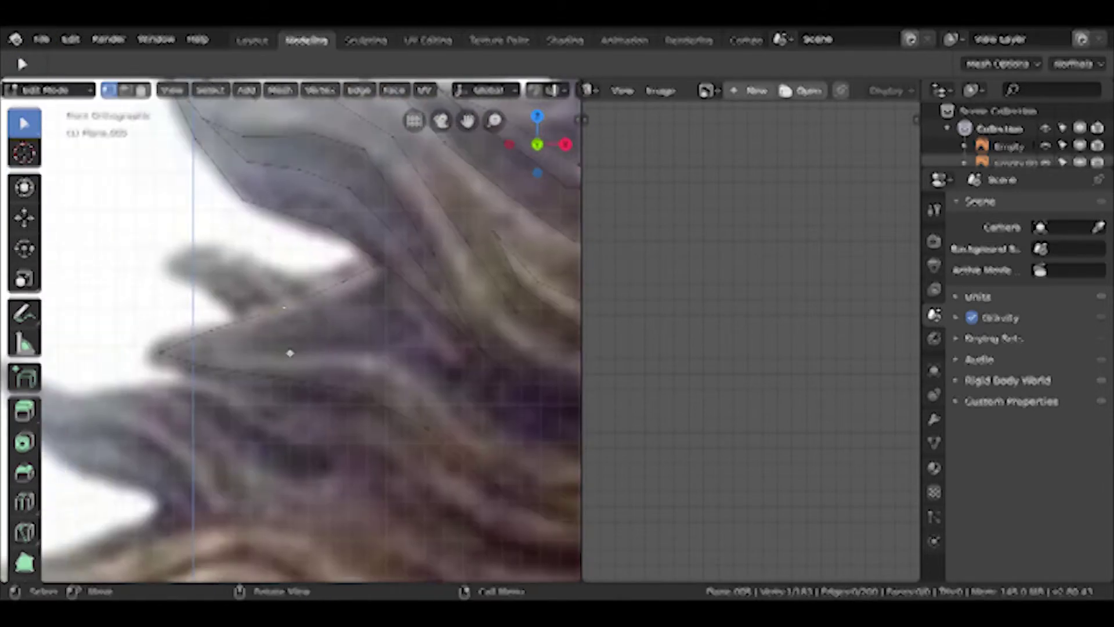
pyautogui.scroll(-2, 393, 296)
pyautogui.press('g')
pyautogui.click(223, 219)
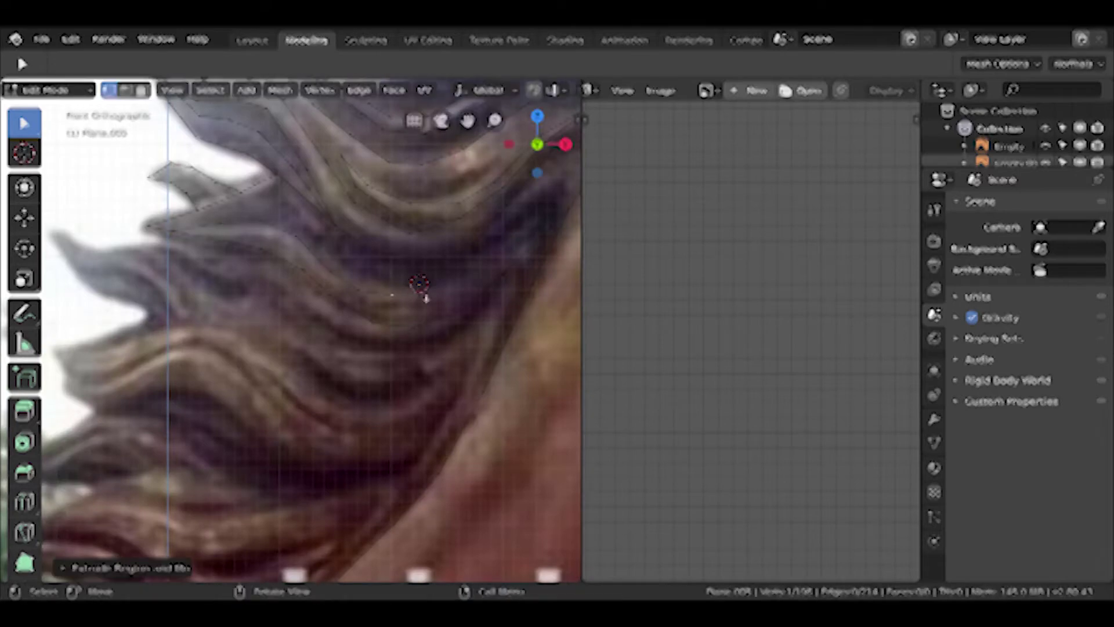
# Trace the inner strand lines running from the small forked lock into the mane with extruded and moved vertices.
pyautogui.scroll(2, 426, 298)
pyautogui.scroll(-2, 421, 372)
pyautogui.press('g')
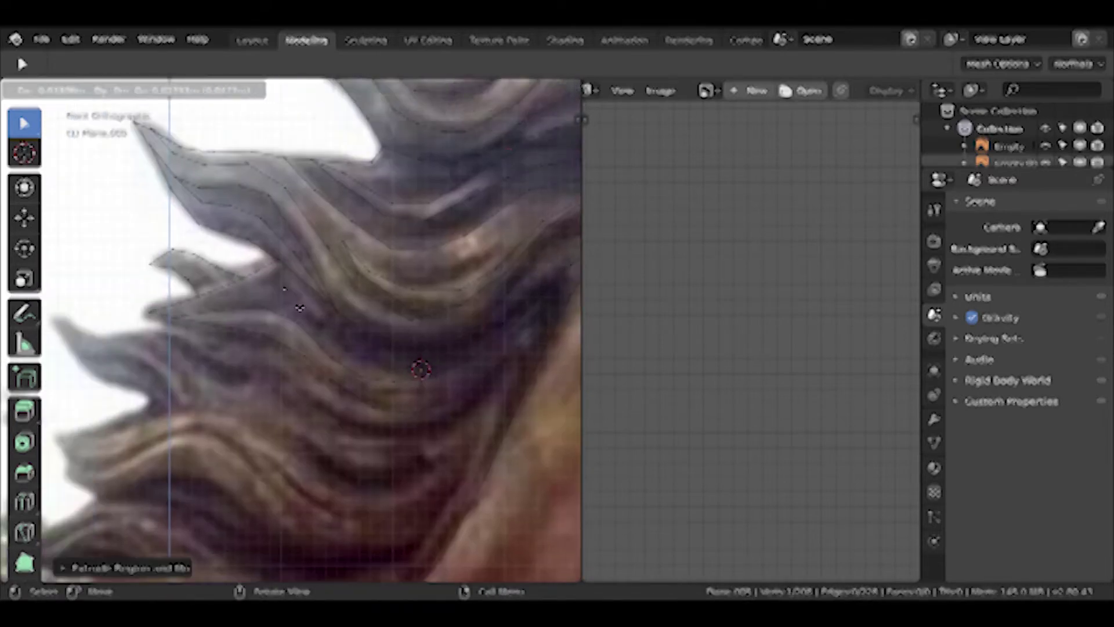
pyautogui.click(300, 307)
pyautogui.scroll(-2, 299, 308)
pyautogui.scroll(2, 325, 313)
pyautogui.scroll(-2, 348, 320)
pyautogui.scroll(2, 367, 322)
pyautogui.press('e')
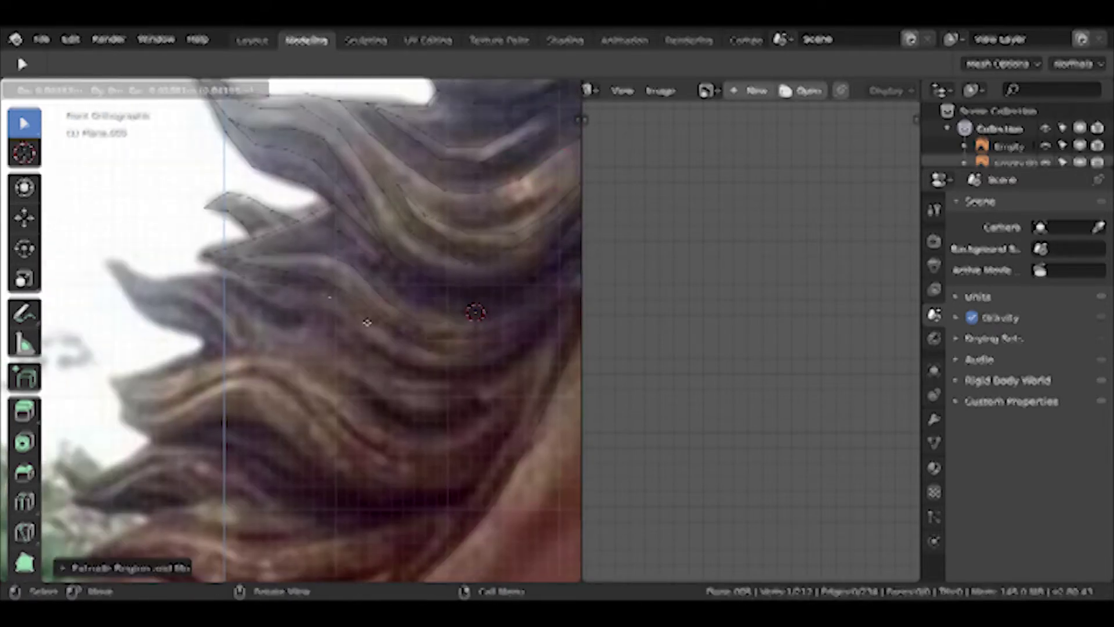
pyautogui.click(447, 367)
pyautogui.scroll(2, 244, 381)
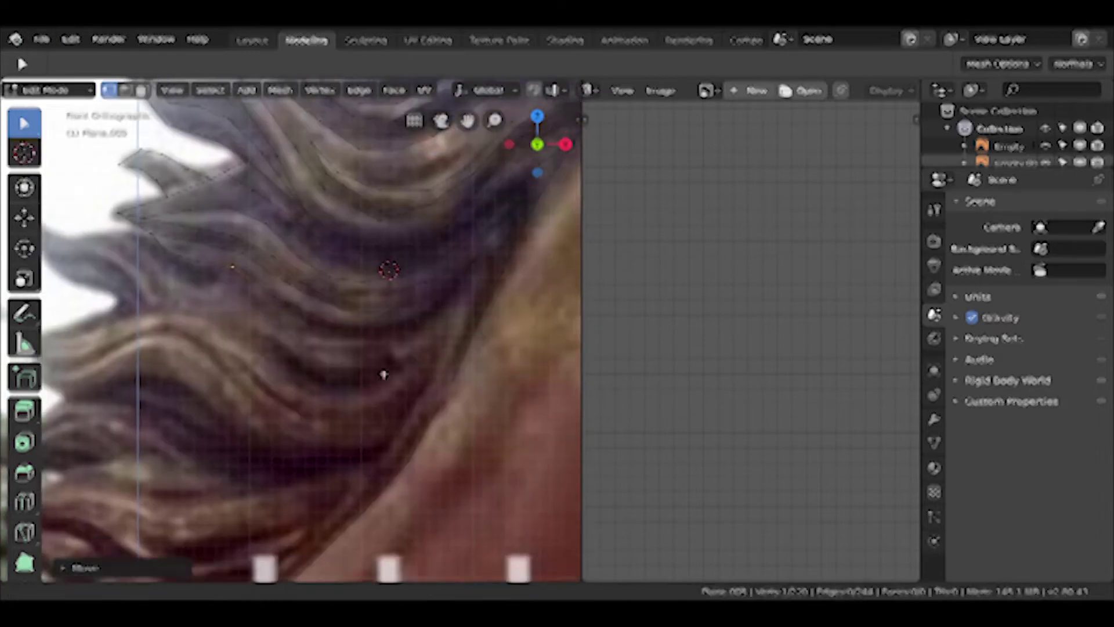
# Trace the sharp-tipped lock below the forked one, including its upper edge and inner strand.
pyautogui.scroll(-2, 383, 375)
pyautogui.press('e')
pyautogui.click(443, 306)
pyautogui.scroll(2, 336, 303)
pyautogui.press('e')
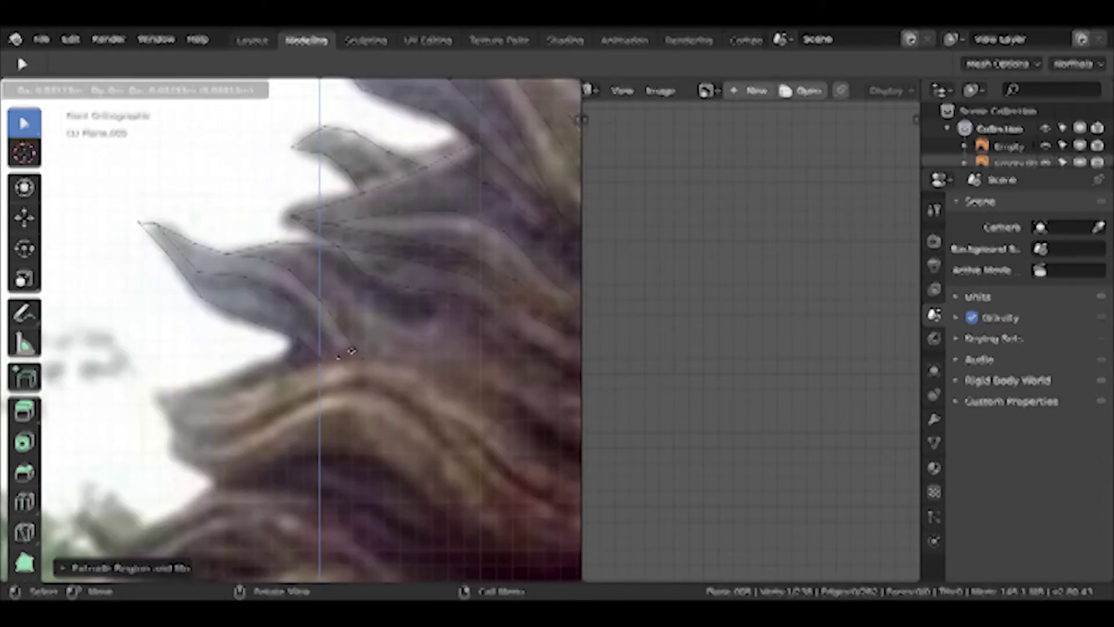
pyautogui.click(352, 350)
pyautogui.scroll(-3, 371, 377)
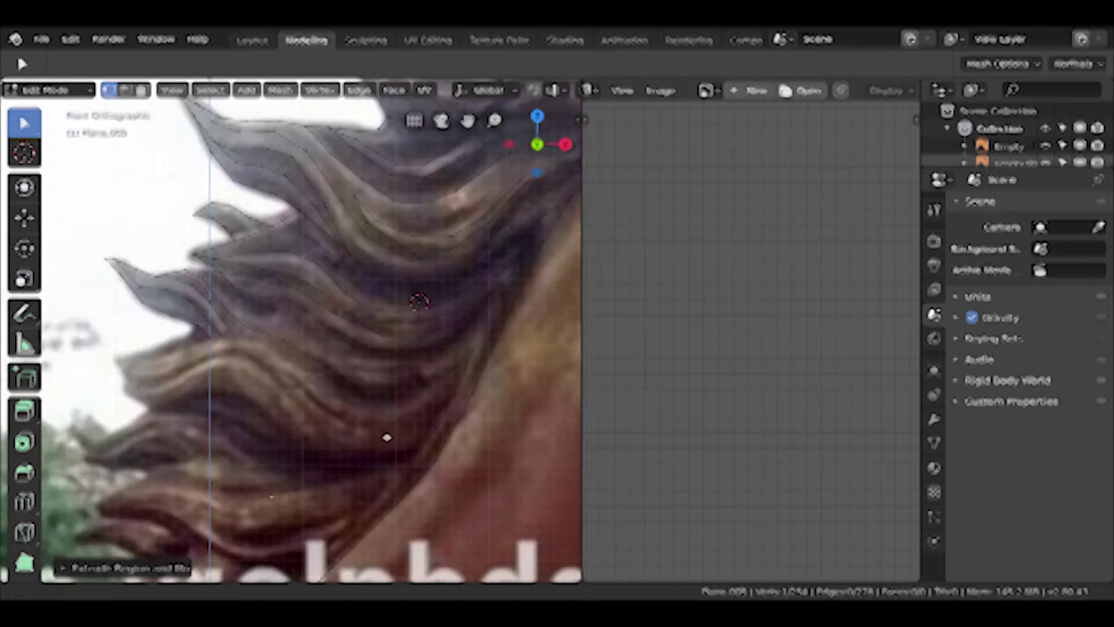
# Extend the vertex outline along the mane's border with the neck and link the strand ends to it.
pyautogui.scroll(-2, 387, 437)
pyautogui.press('e')
pyautogui.click(441, 371)
pyautogui.scroll(3, 464, 362)
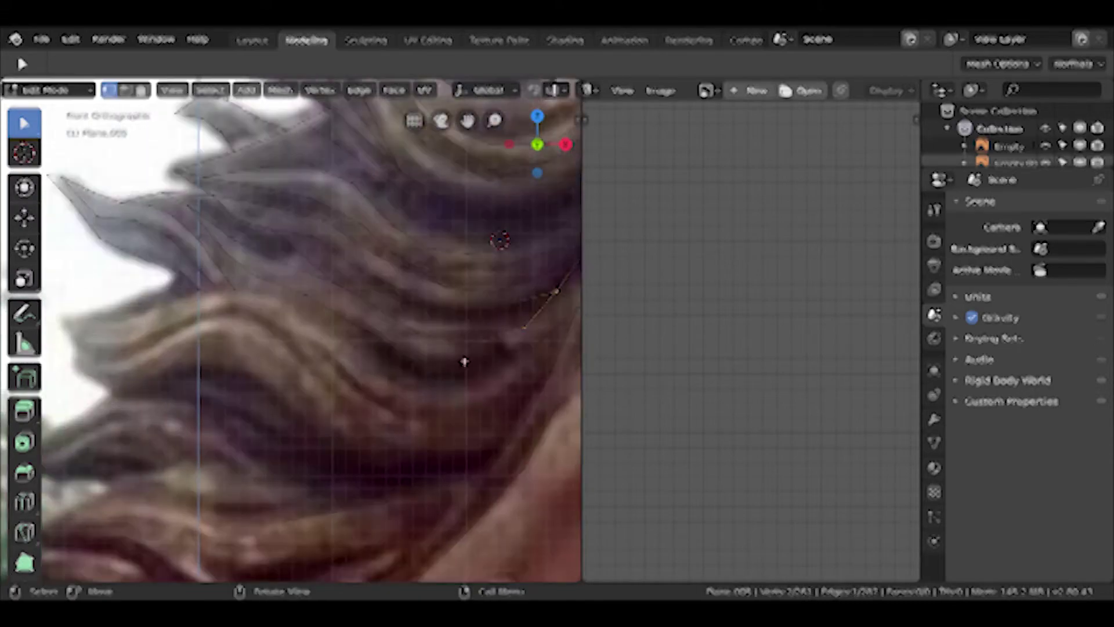
# Trace the upper edge and blunt tip of the broad wavy lock below the sharp-tipped one.
pyautogui.scroll(2, 464, 361)
pyautogui.press('e')
pyautogui.click(435, 291)
pyautogui.scroll(-3, 435, 291)
pyautogui.scroll(3, 452, 336)
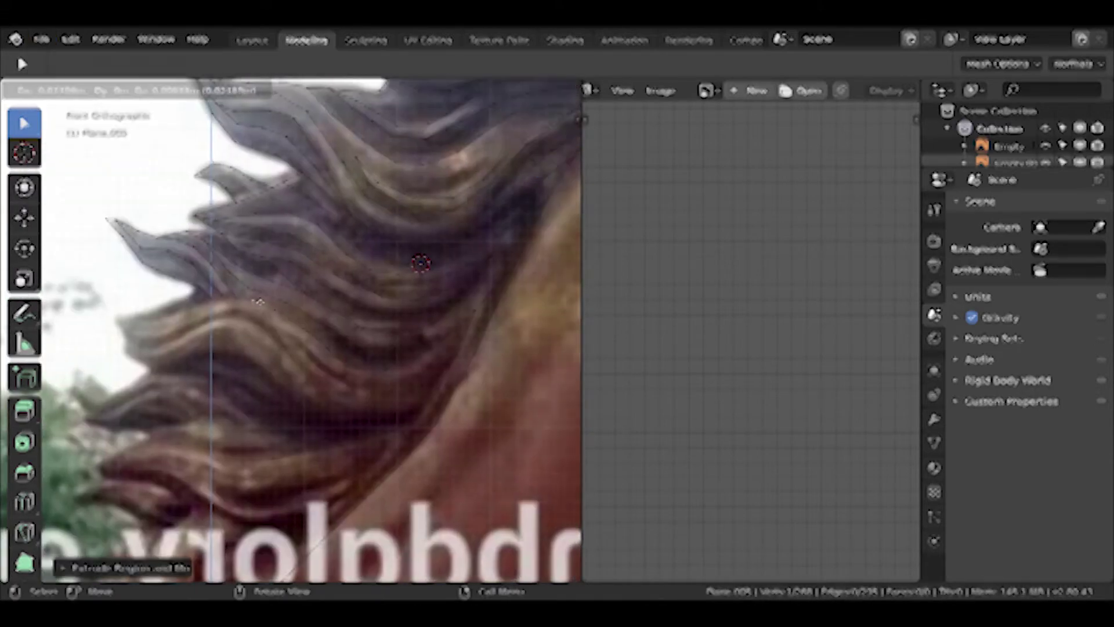
pyautogui.press('e')
pyautogui.scroll(2, 380, 320)
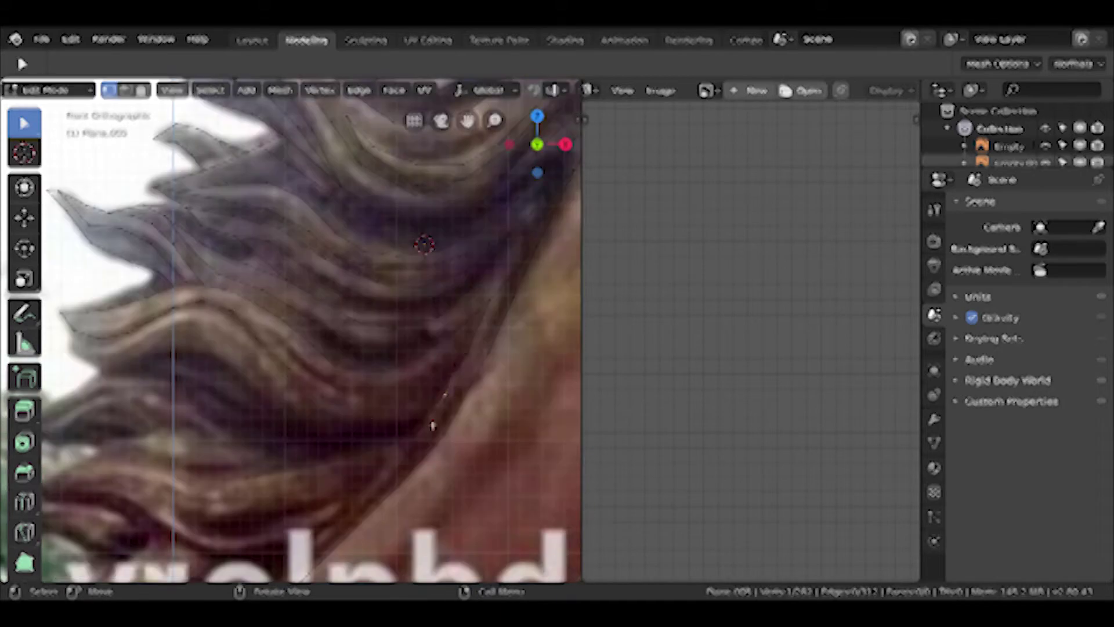
# Outline the broad wavy lock's lower edge and add its inner strand line with extruded vertices.
pyautogui.press('e')
pyautogui.scroll(2, 453, 377)
pyautogui.click(461, 354)
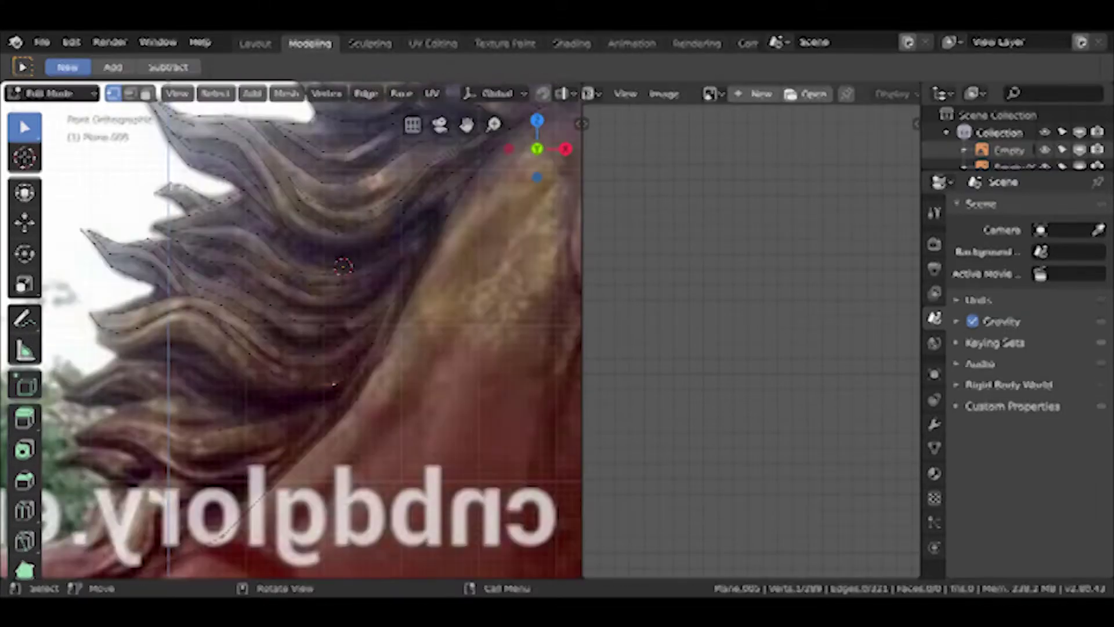
pyautogui.scroll(2, 493, 405)
pyautogui.press('e')
pyautogui.click(335, 267)
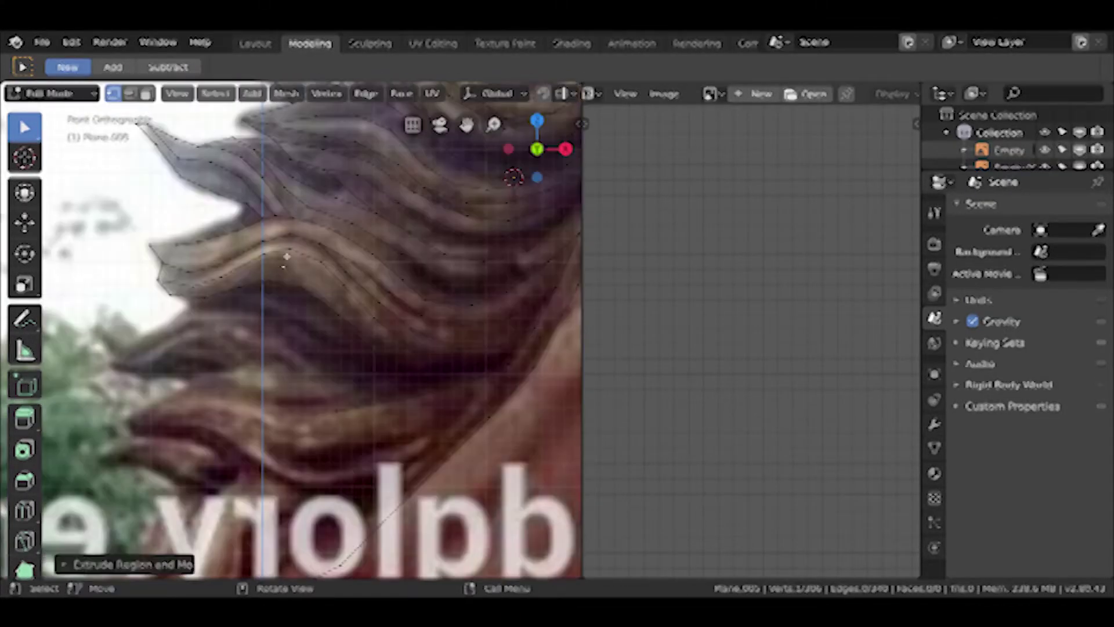
# Extrude strand lines beneath the broad wavy lock and run them to the mane's neck border.
pyautogui.scroll(-2, 335, 266)
pyautogui.press('e')
pyautogui.click(395, 308)
pyautogui.press('e')
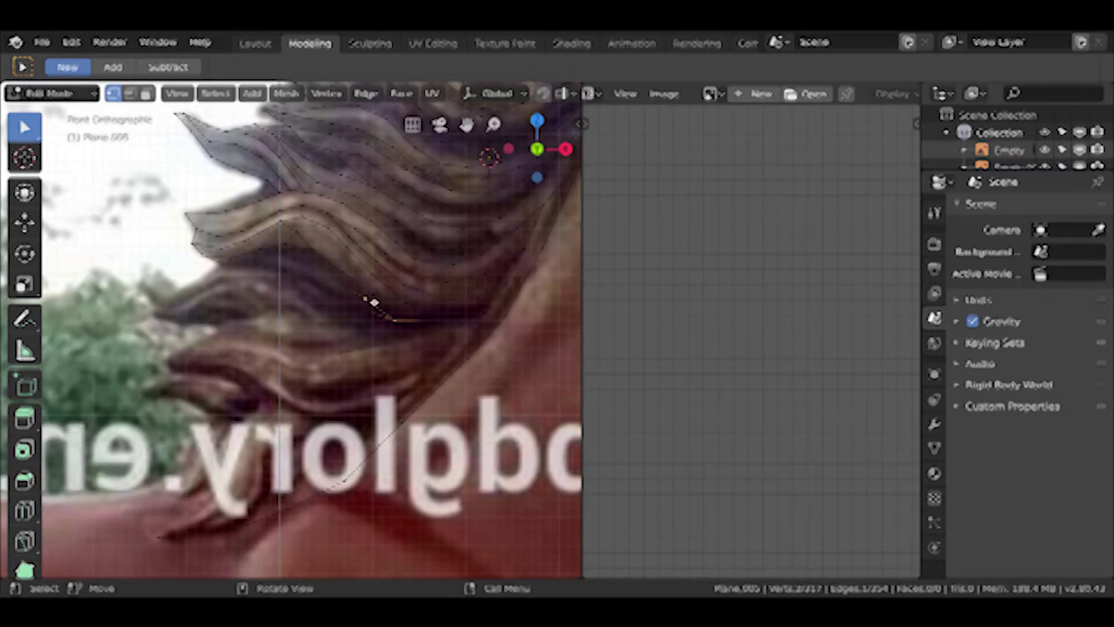
pyautogui.click(414, 318)
# Trace the dark pointed lock below the broad wavy one around its tip and along its inner strands.
pyautogui.scroll(2, 414, 318)
pyautogui.scroll(-3, 415, 318)
pyautogui.press('e')
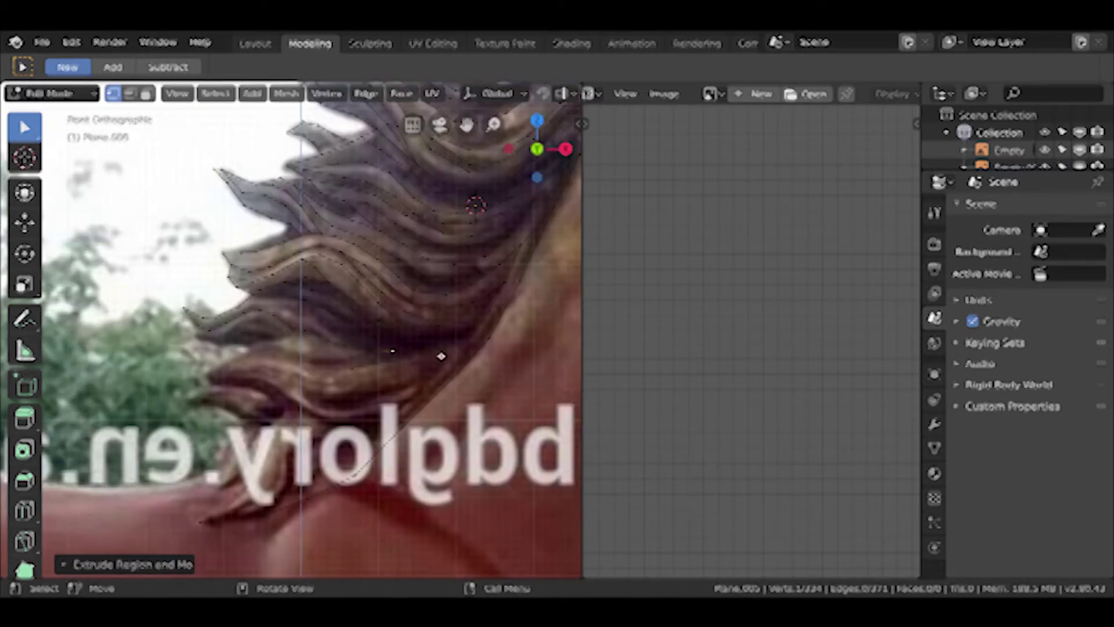
pyautogui.click(275, 327)
pyautogui.scroll(3, 275, 327)
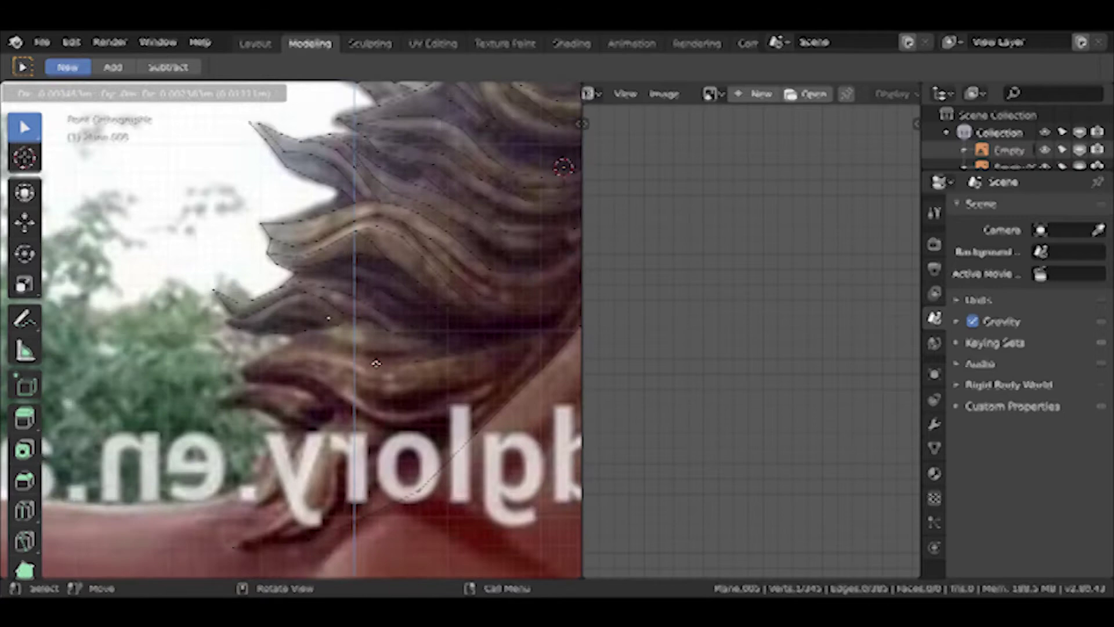
# Extrude vertices along the upper edge of the reddish-brown lock below the dark pointed one, down to its blunt tip.
pyautogui.scroll(2, 241, 350)
pyautogui.scroll(-2, 240, 351)
pyautogui.press('e')
pyautogui.click(290, 341)
pyautogui.scroll(2, 291, 340)
pyautogui.scroll(-2, 291, 341)
pyautogui.press('e')
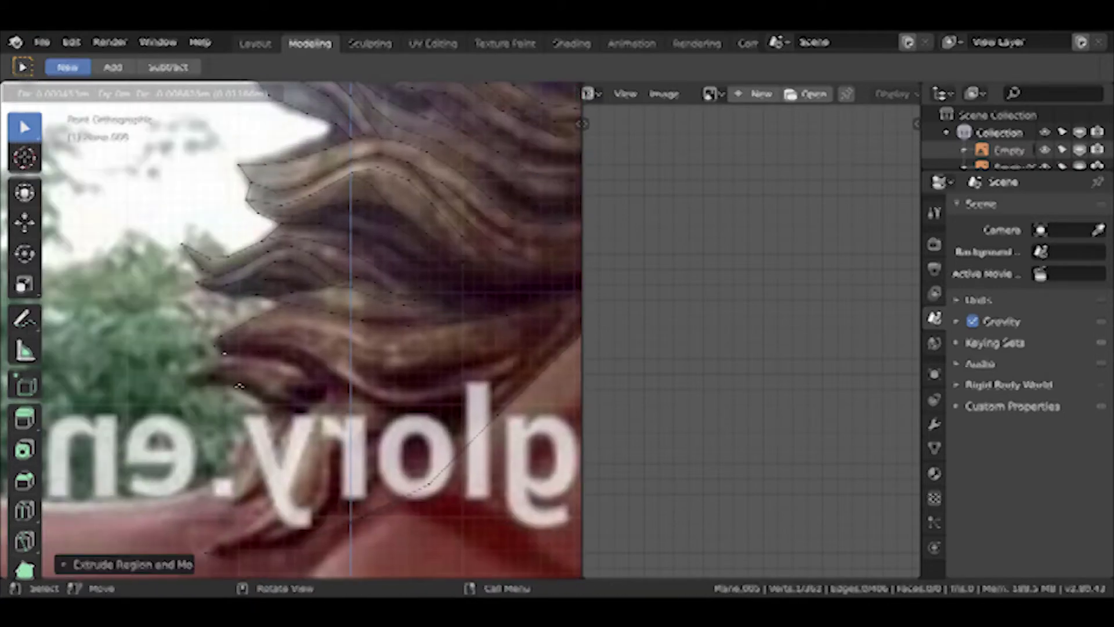
# Trace the small tip under the reddish-brown lock and run its strand lines back to the mane's neck border.
pyautogui.click(228, 378)
pyautogui.scroll(1, 190, 330)
pyautogui.scroll(-1, 504, 379)
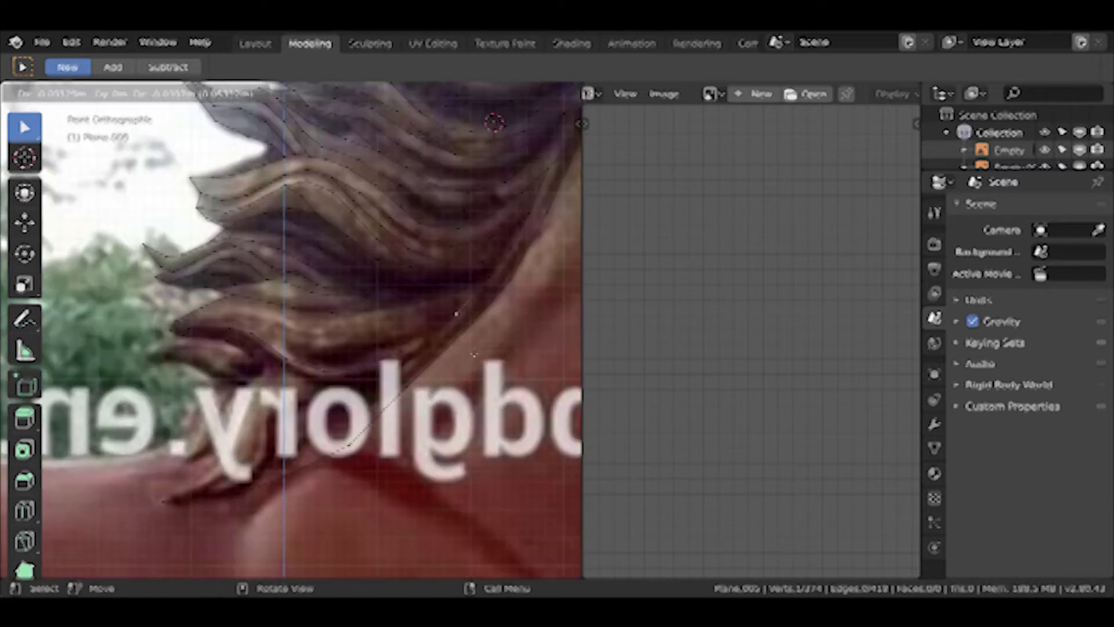
pyautogui.press('e')
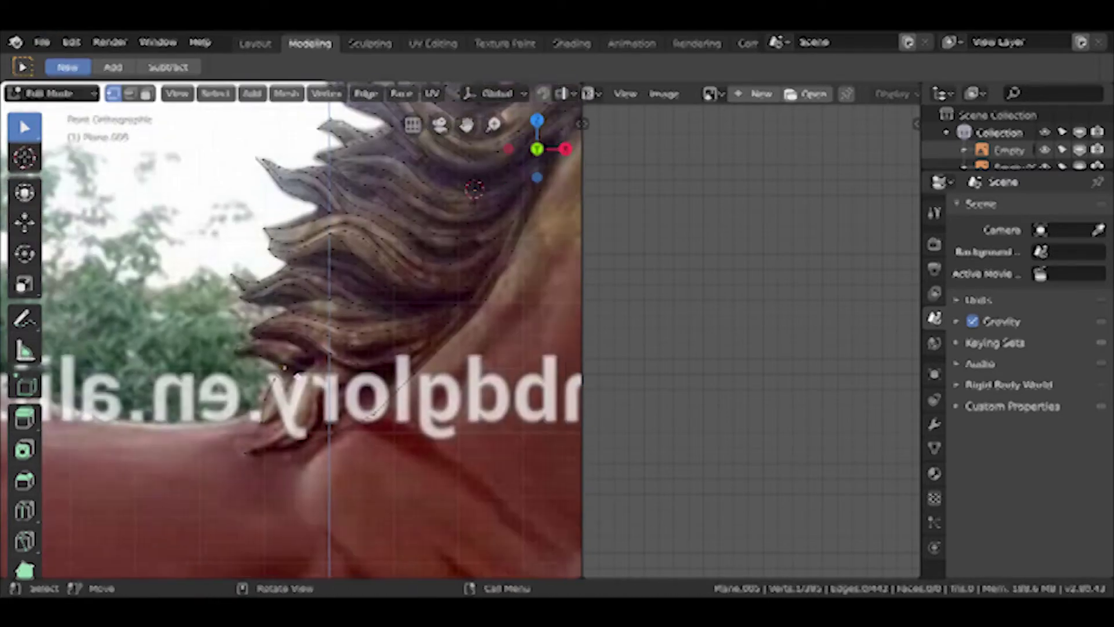
pyautogui.scroll(1, 384, 366)
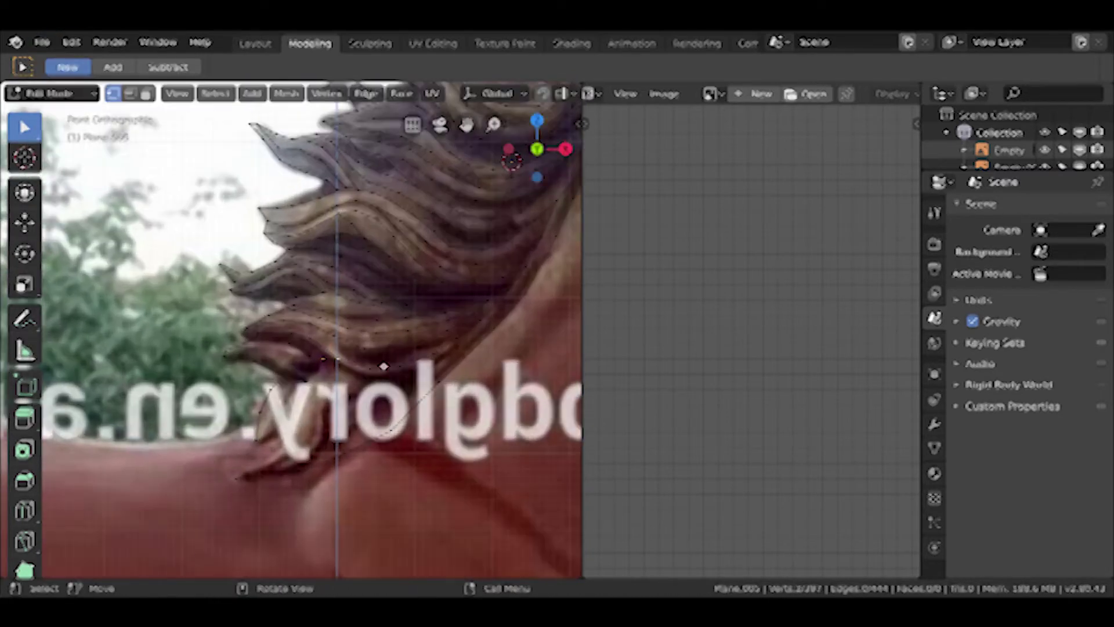
pyautogui.click(291, 364)
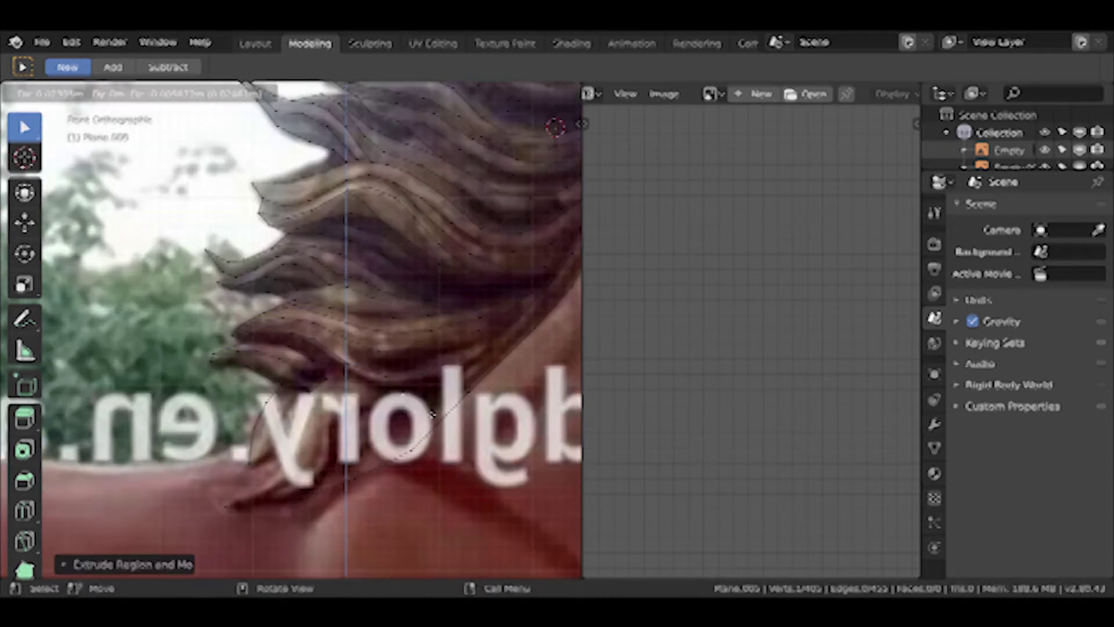
# Outline the lowest lock over the lettering, from its upper curve down to the pointed ends on the horse's back.
pyautogui.press('e')
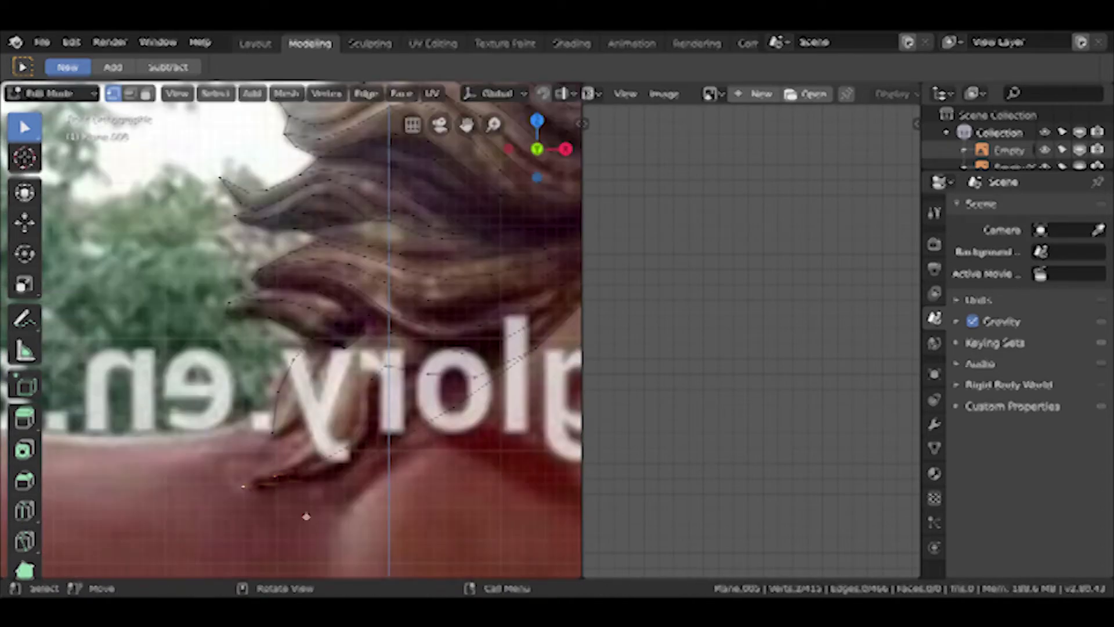
pyautogui.press('e')
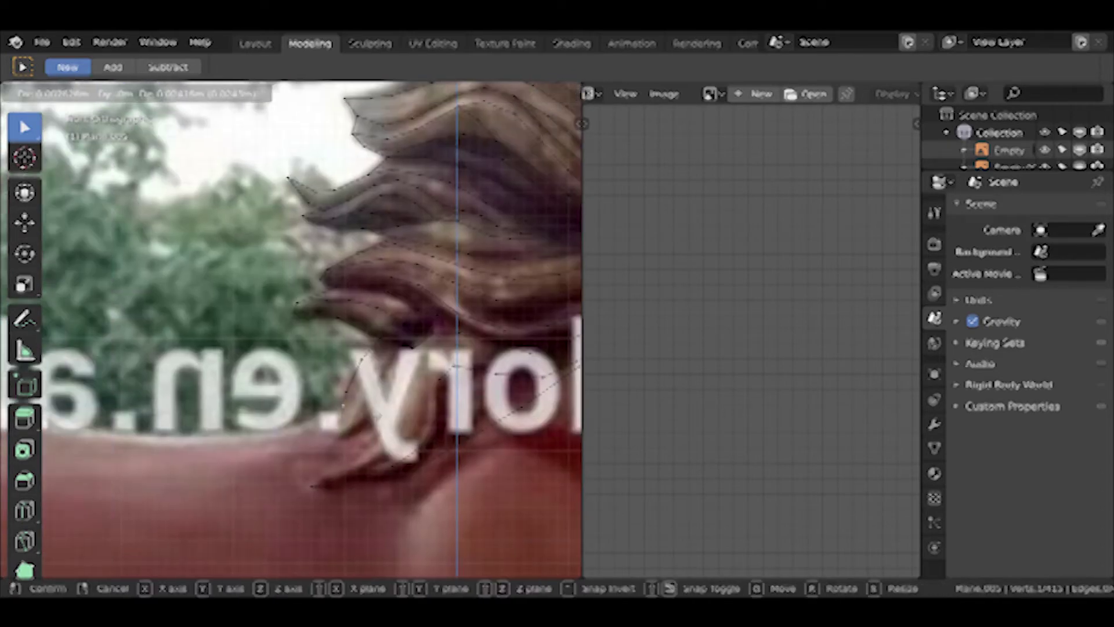
pyautogui.click(520, 363)
pyautogui.press('e')
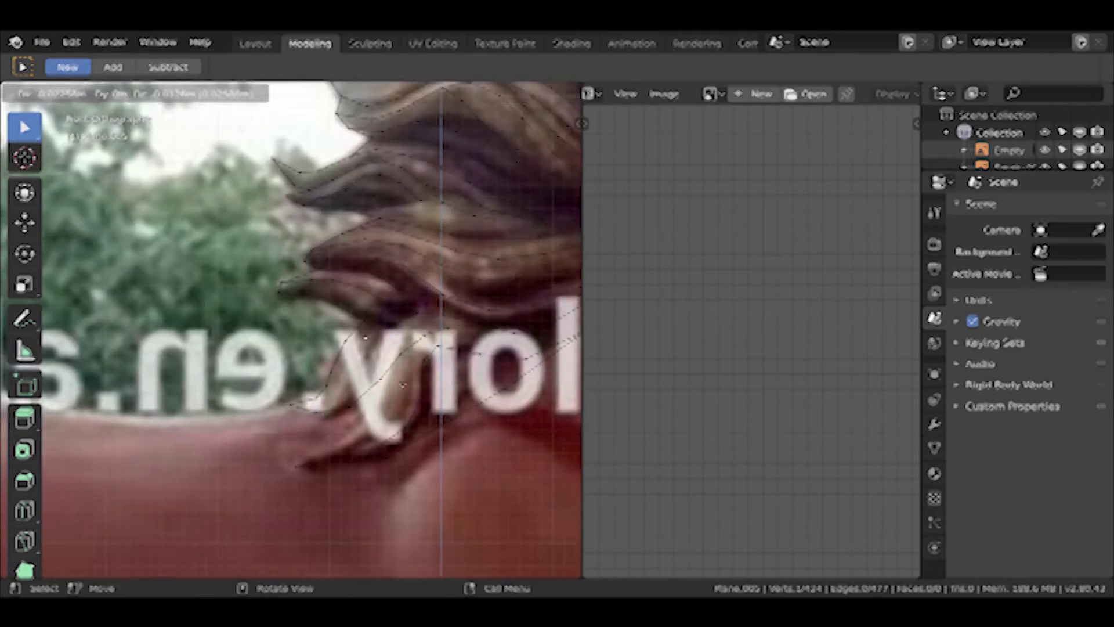
# Extrude the inner strand lines of the lowest lock and complete its tip outline.
pyautogui.press('e')
pyautogui.click(380, 446)
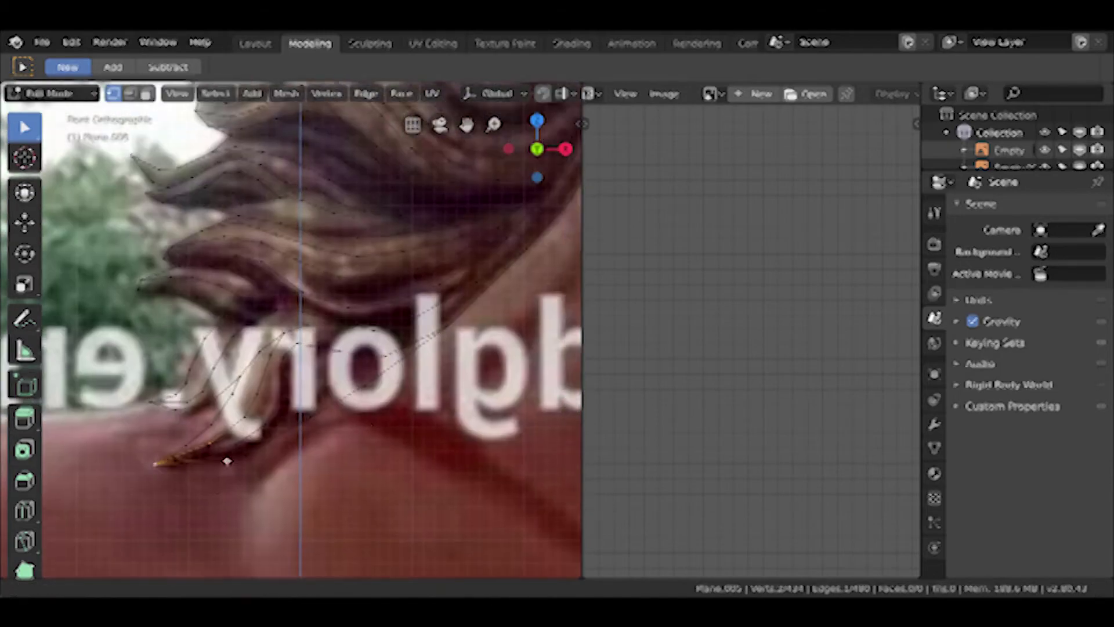
pyautogui.press('e')
pyautogui.click(385, 525)
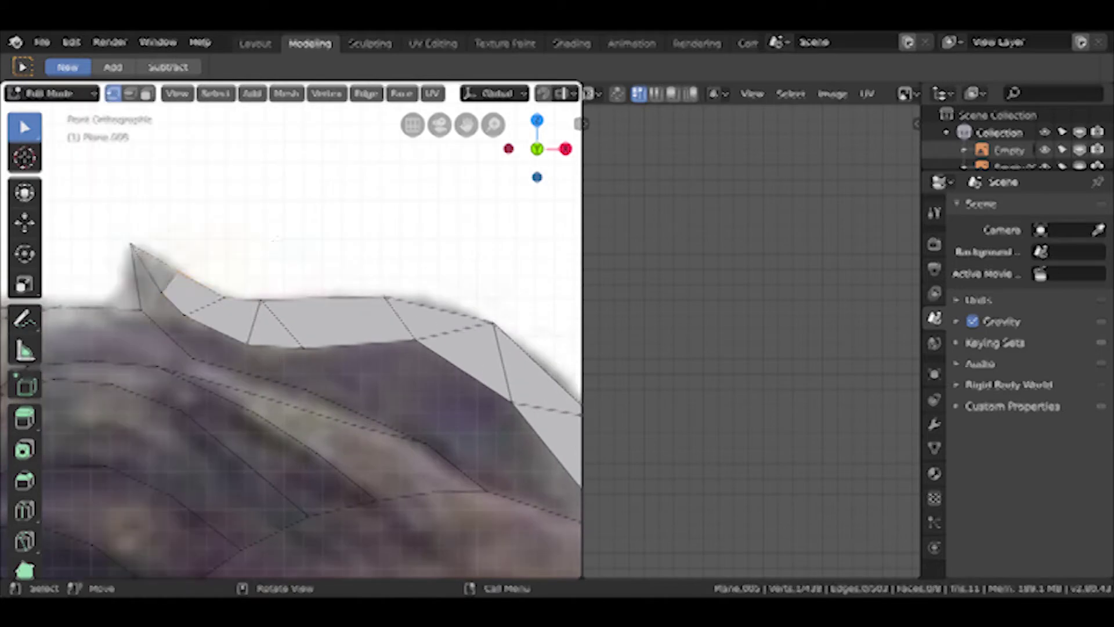
# Fill the top of the mane with faces between its traced outline and strand lines, including the two upper spikes.
pyautogui.keyDown('shift'); pyautogui.moveTo(290, 348); pyautogui.dragTo(357, 244, button='middle'); pyautogui.keyUp('shift')
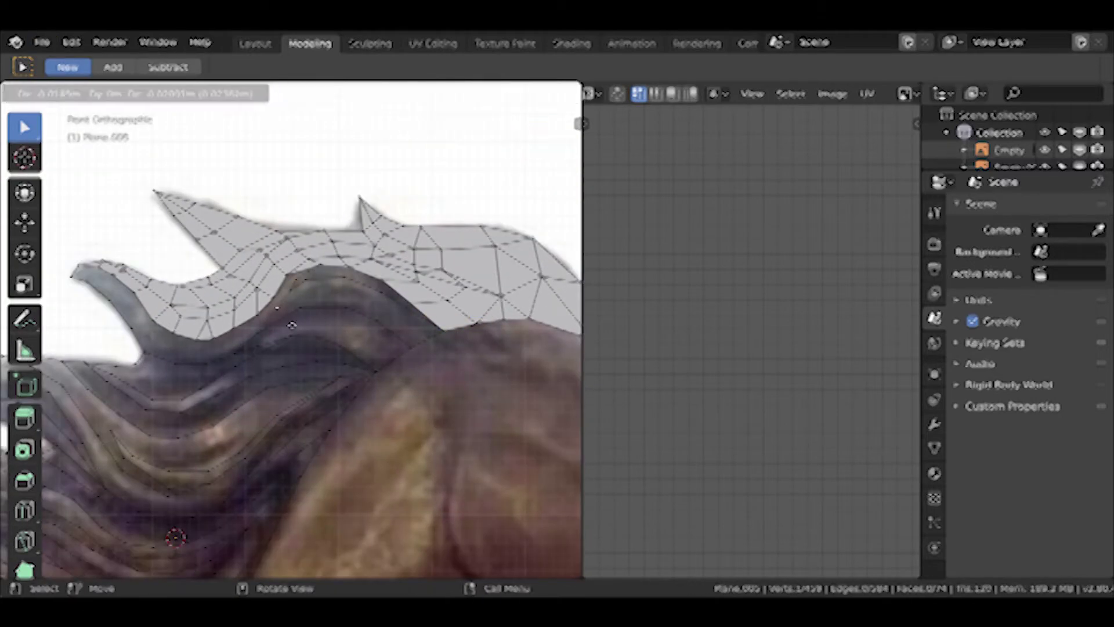
pyautogui.click(291, 325)
pyautogui.scroll(3, 290, 302)
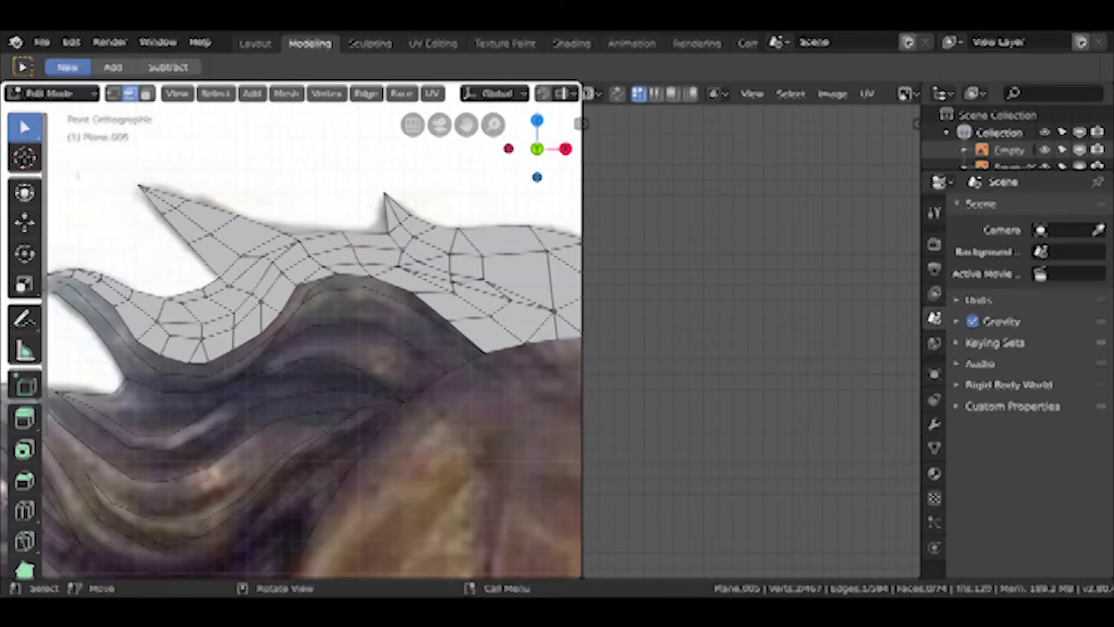
# Fill the strand strip below the curled lock and across the mane's upper arch with faces, adjusting the geometry to fit.
pyautogui.scroll(4, 344, 258)
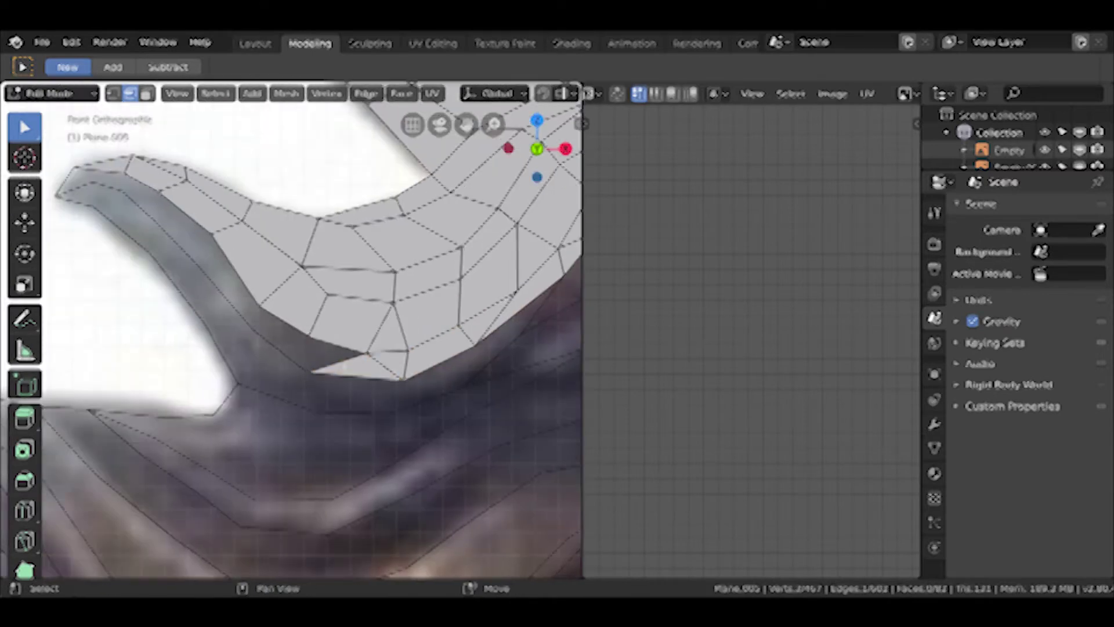
pyautogui.moveTo(345, 387); pyautogui.dragTo(340, 231, button='middle')
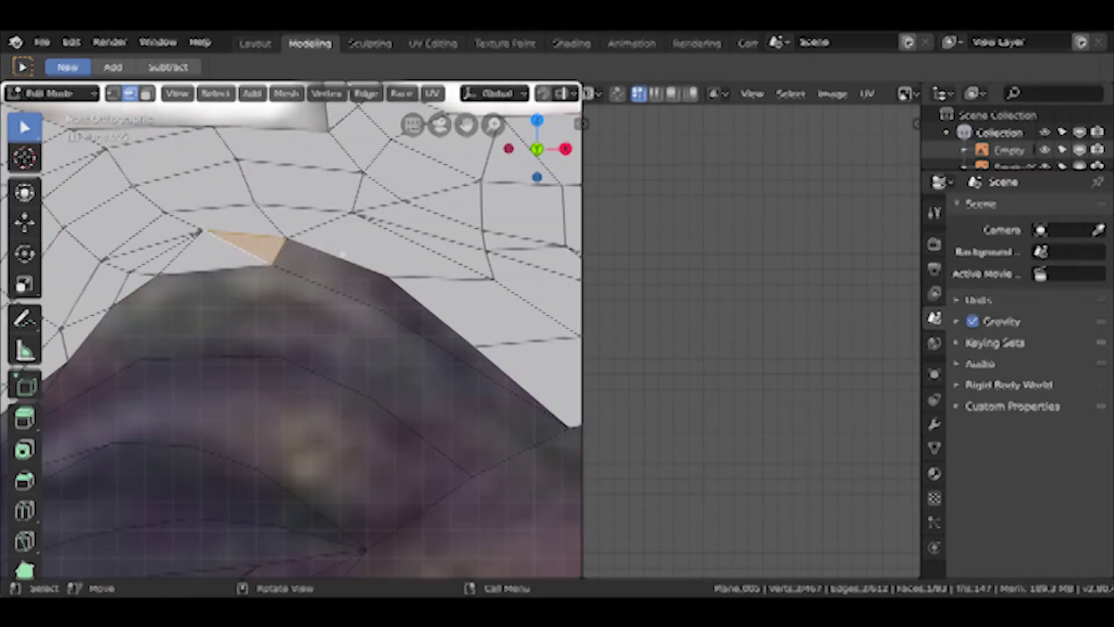
pyautogui.scroll(2, 340, 231)
pyautogui.press('g')
pyautogui.click(326, 303)
pyautogui.scroll(-3, 325, 303)
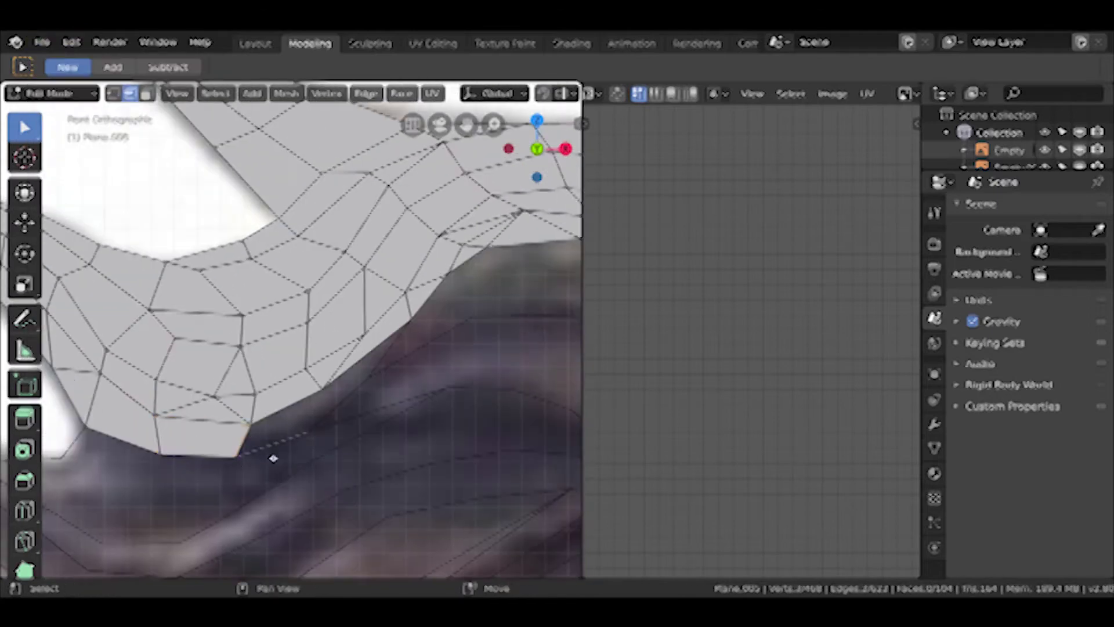
# Fill the strips beneath the curled lock with faces, from the notch beside it across to the mane's neck border.
pyautogui.moveTo(273, 455); pyautogui.dragTo(351, 356, button='middle')
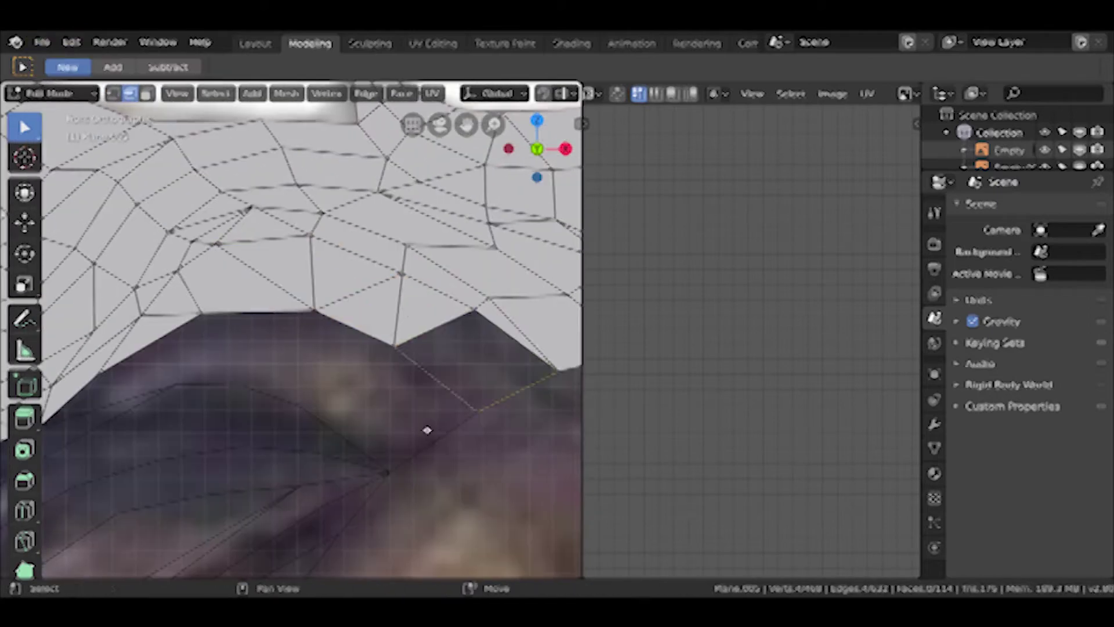
pyautogui.keyDown('shift'); pyautogui.moveTo(427, 430); pyautogui.dragTo(281, 292, button='middle'); pyautogui.keyUp('shift')
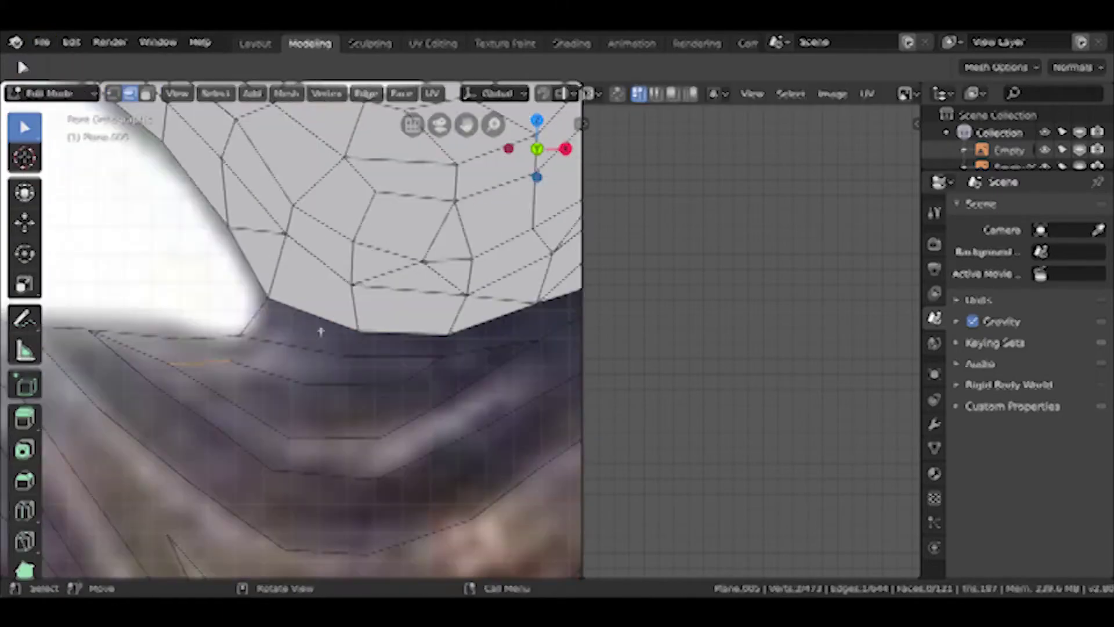
pyautogui.moveTo(318, 323); pyautogui.dragTo(348, 461, button='middle')
pyautogui.scroll(3, 347, 461)
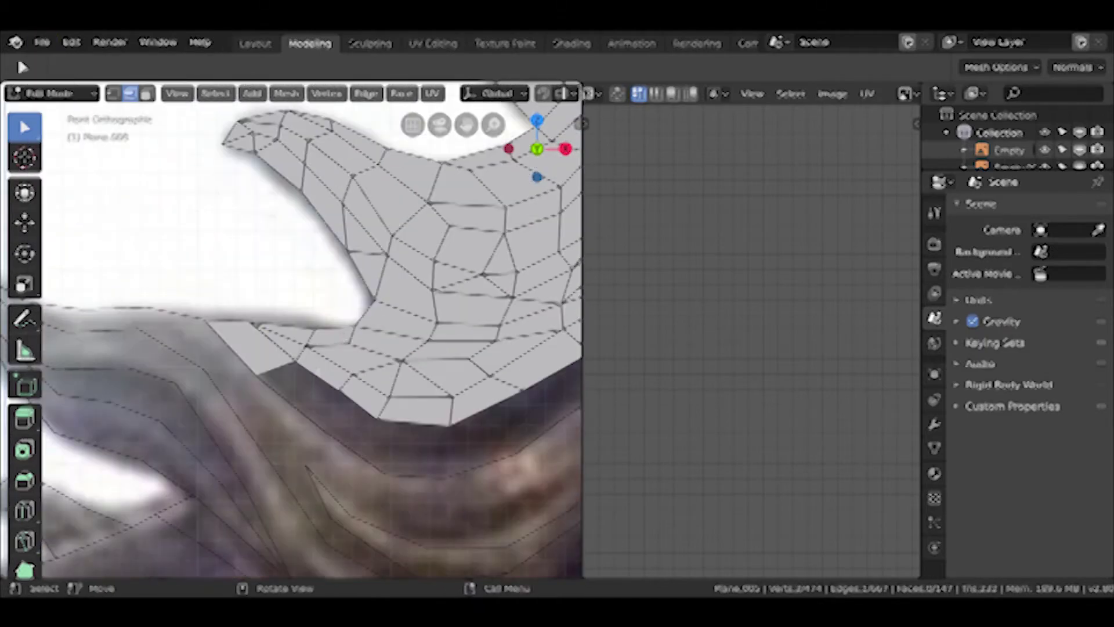
pyautogui.scroll(4, 405, 405)
pyautogui.scroll(-4, 491, 344)
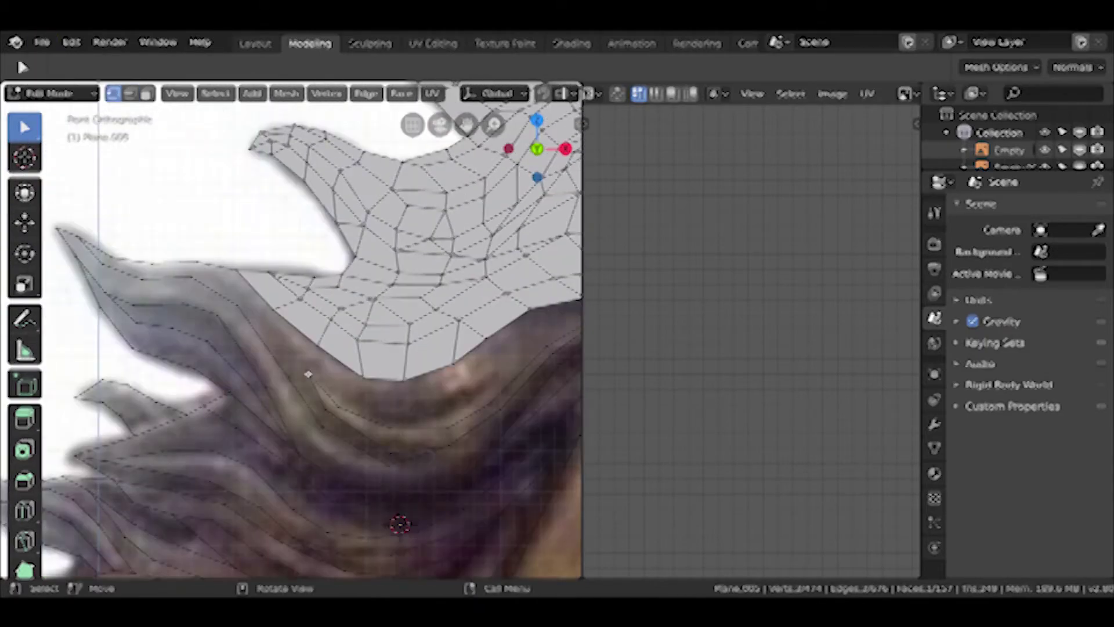
# Fill the curved strand strips below the notch with faces up to where they meet the neck border.
pyautogui.scroll(5, 443, 334)
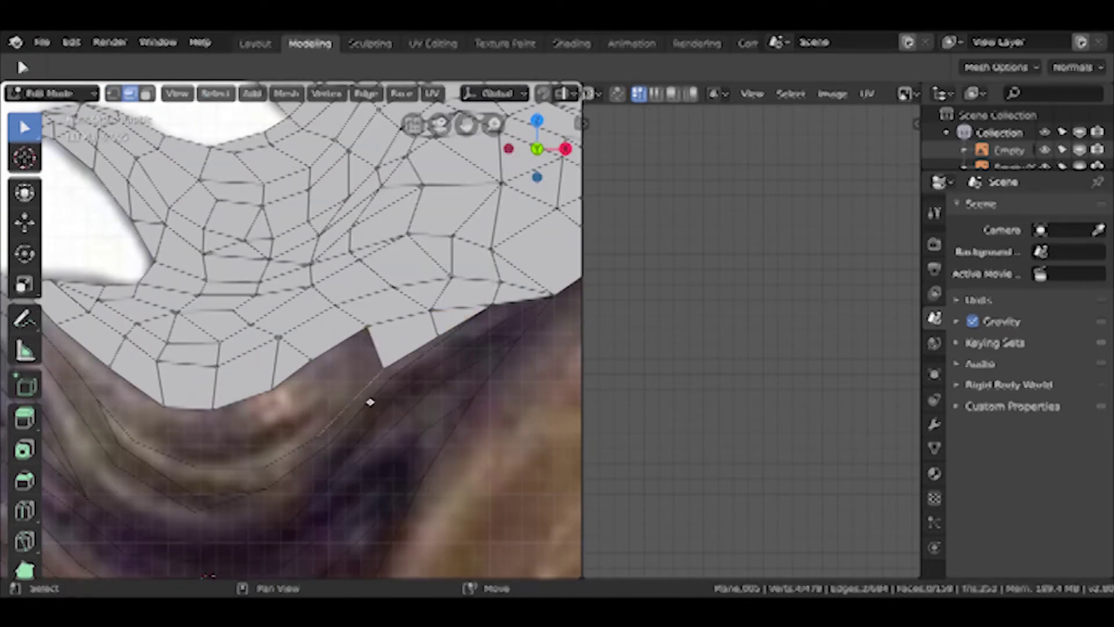
pyautogui.press('KP_1')
pyautogui.scroll(-3, 377, 371)
pyautogui.scroll(-2, 329, 319)
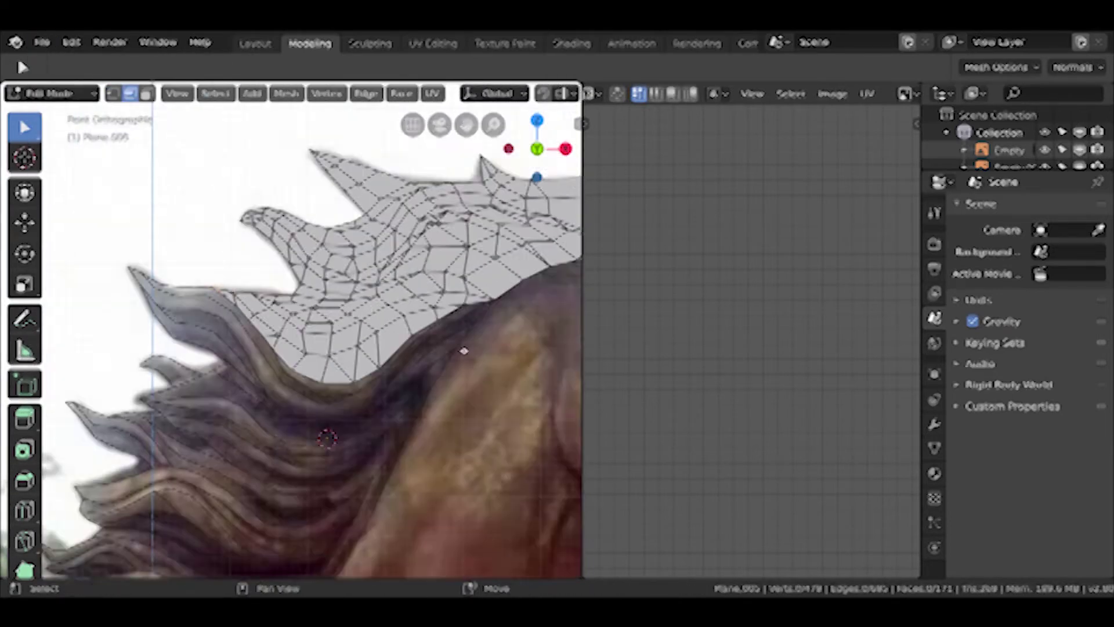
pyautogui.scroll(4, 450, 319)
pyautogui.scroll(-2, 356, 363)
pyautogui.keyDown('shift'); pyautogui.moveTo(355, 363); pyautogui.dragTo(335, 358, button='middle'); pyautogui.keyUp('shift')
pyautogui.scroll(-3, 335, 358)
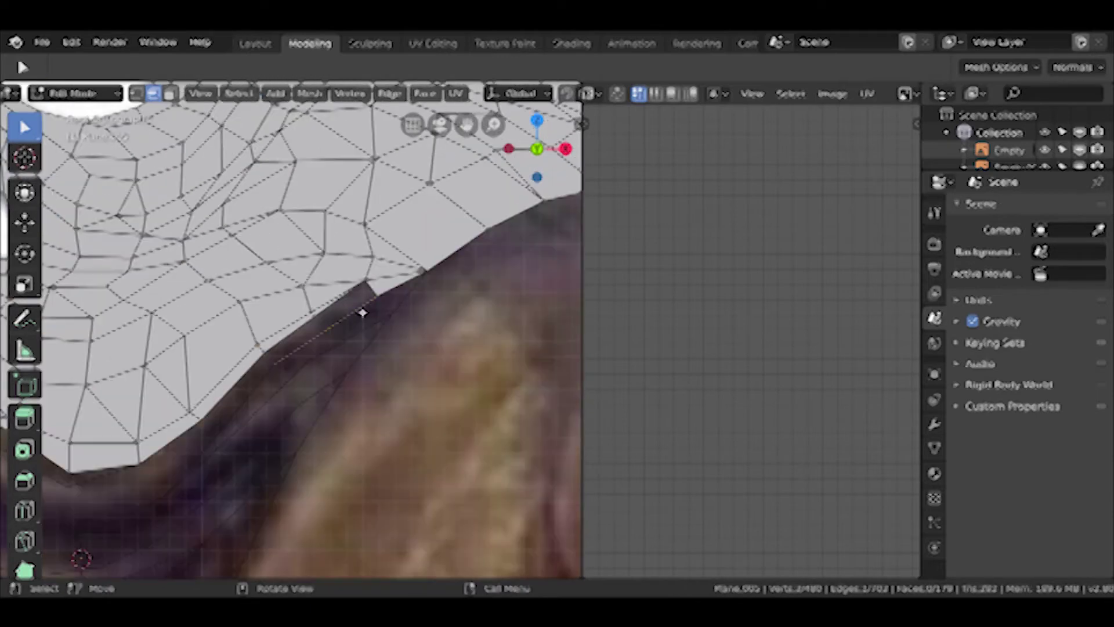
# Fill the long pointed lock below the curled one and its trailing strands with faces.
pyautogui.scroll(4, 261, 385)
pyautogui.keyDown('shift'); pyautogui.moveTo(328, 268); pyautogui.dragTo(360, 355, button='middle'); pyautogui.keyUp('shift')
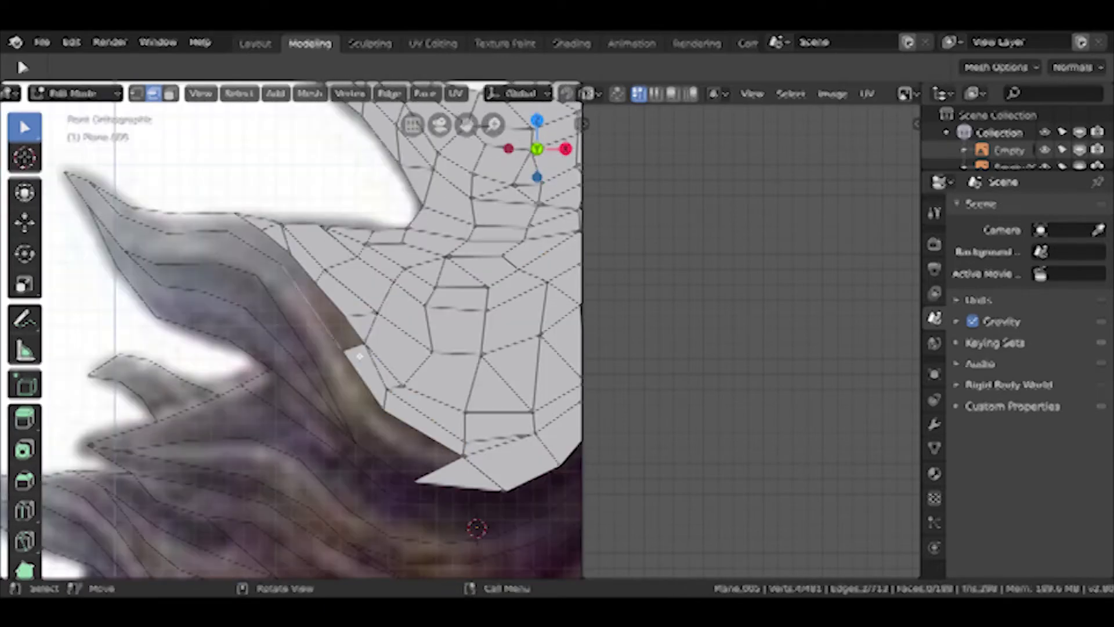
pyautogui.scroll(3, 355, 348)
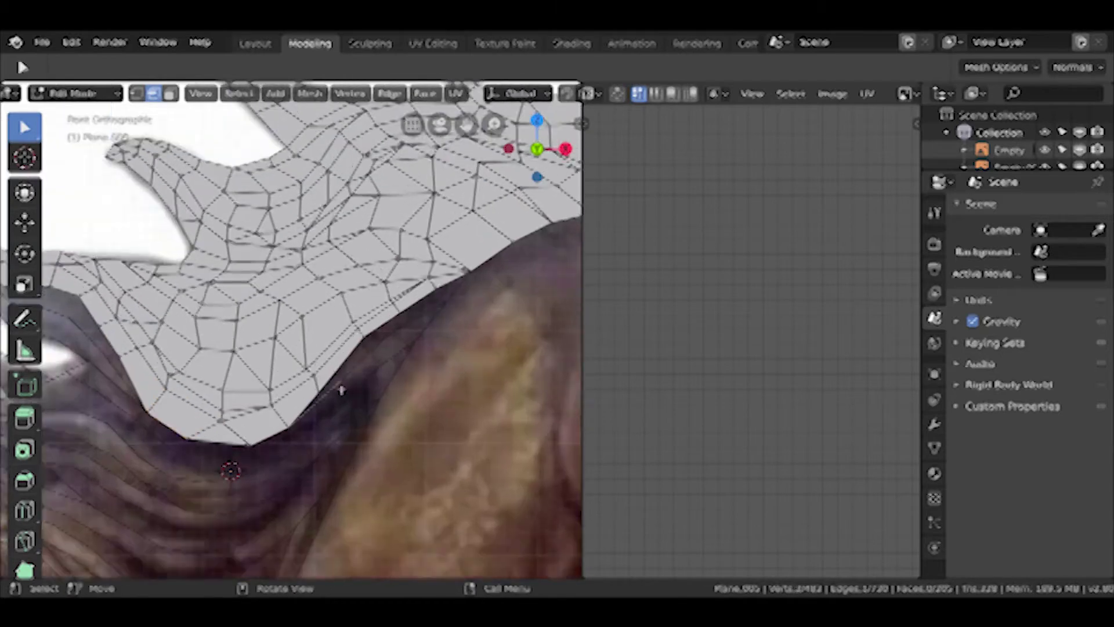
pyautogui.click(153, 94)
pyautogui.moveTo(472, 299); pyautogui.dragTo(410, 358, button='middle')
pyautogui.keyDown('shift'); pyautogui.moveTo(296, 389); pyautogui.dragTo(377, 313, button='middle'); pyautogui.keyUp('shift')
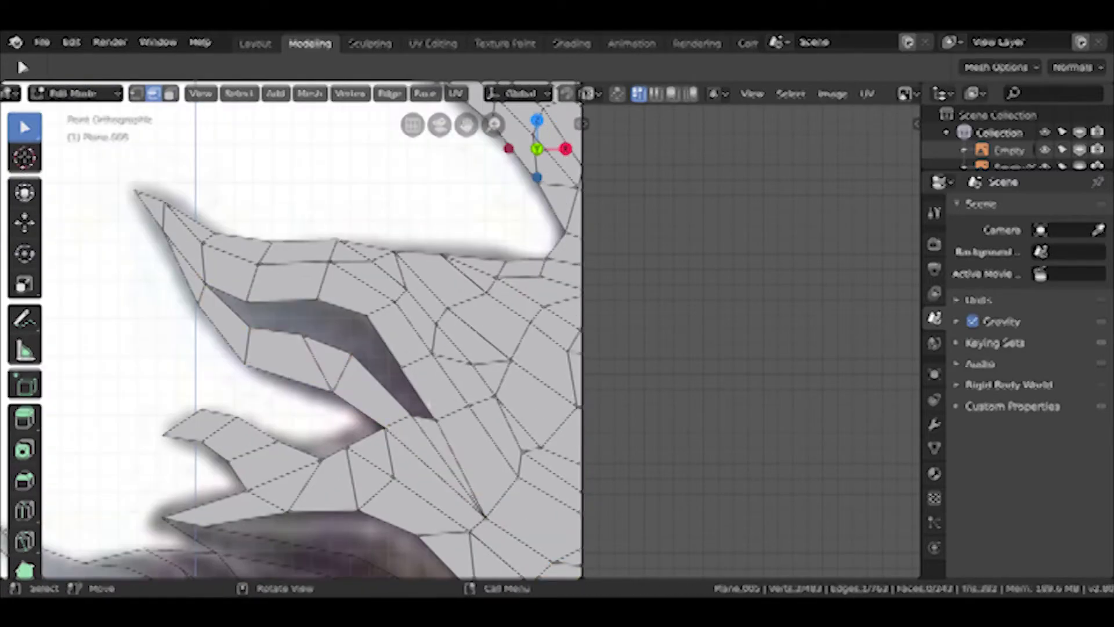
# Close the remaining gap in the long pointed lock and add faces below the small hooked lock's strands.
pyautogui.scroll(-6, 290, 330)
pyautogui.scroll(10, 412, 367)
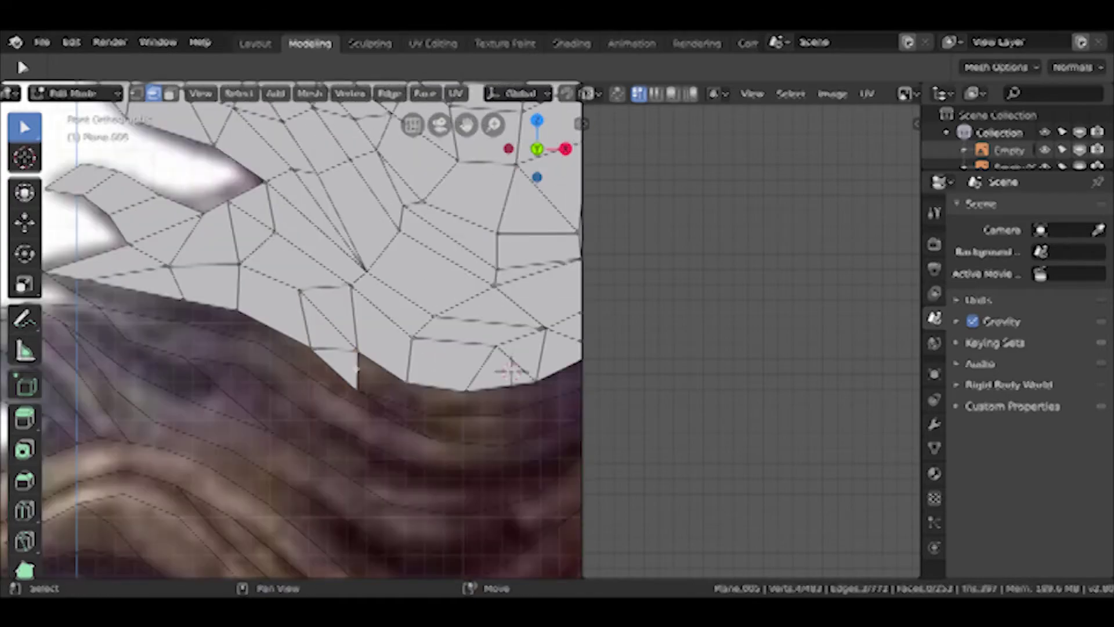
pyautogui.moveTo(412, 366); pyautogui.dragTo(456, 342, button='middle')
pyautogui.press('KP_1')
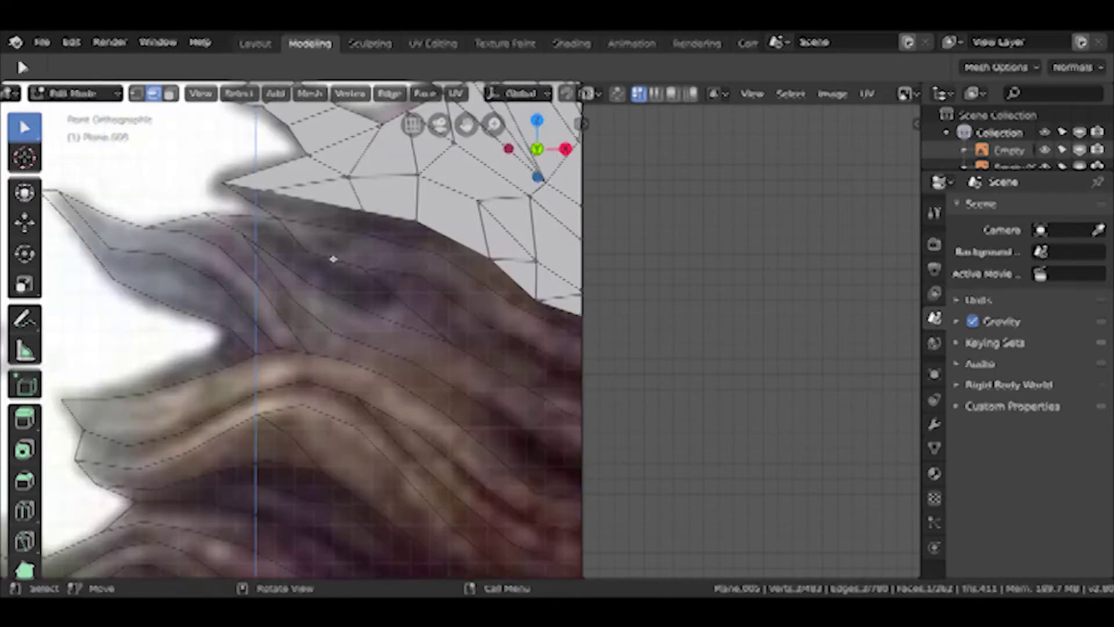
# Fill the next strand strip with faces along the mane's lower curve toward the neck border.
pyautogui.scroll(5, 364, 235)
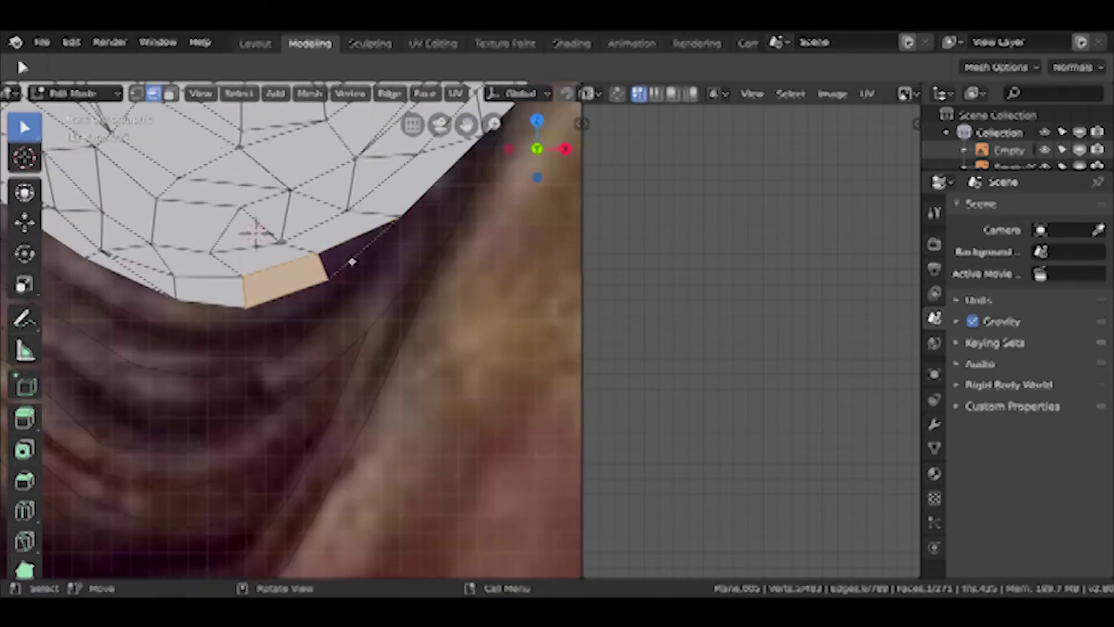
pyautogui.moveTo(489, 247); pyautogui.dragTo(381, 354, button='middle')
pyautogui.press('f')
pyautogui.press('KP_1')
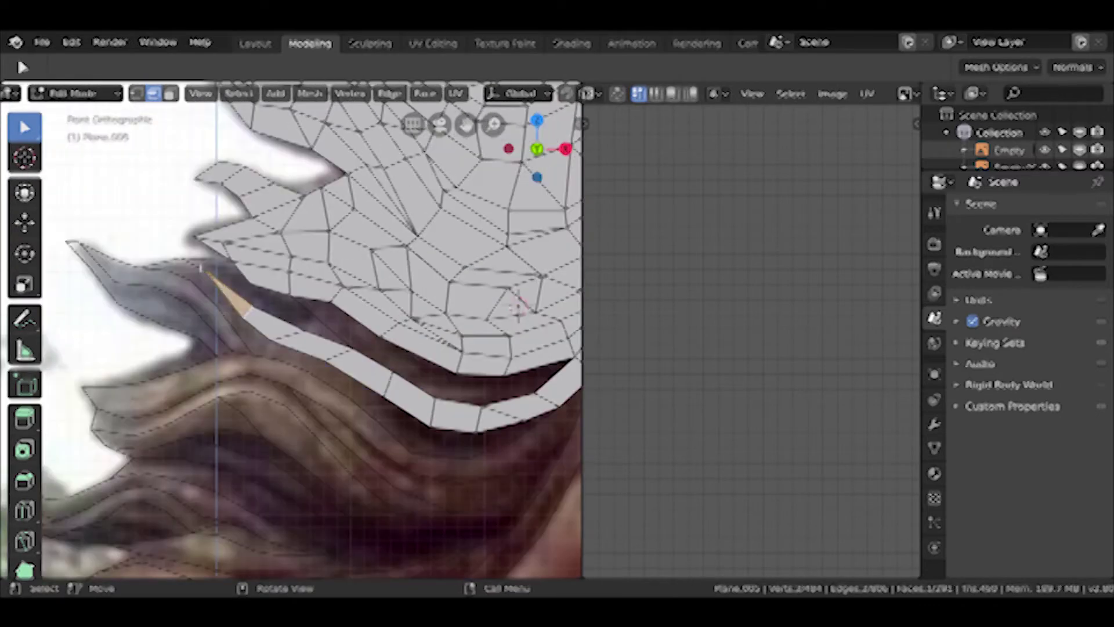
# Fill the gap above the long curved strip and extend the faces down along the neck border.
pyautogui.scroll(-2, 300, 323)
pyautogui.scroll(4, 321, 414)
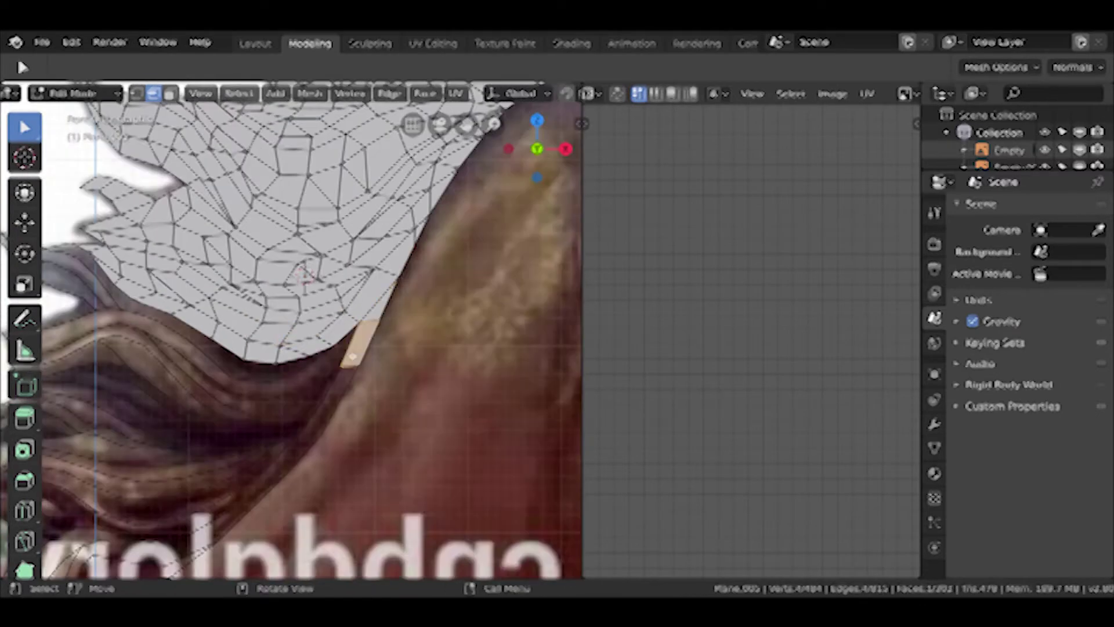
pyautogui.scroll(3, 321, 414)
pyautogui.keyDown('shift'); pyautogui.moveTo(321, 414); pyautogui.dragTo(318, 255, button='middle'); pyautogui.keyUp('shift')
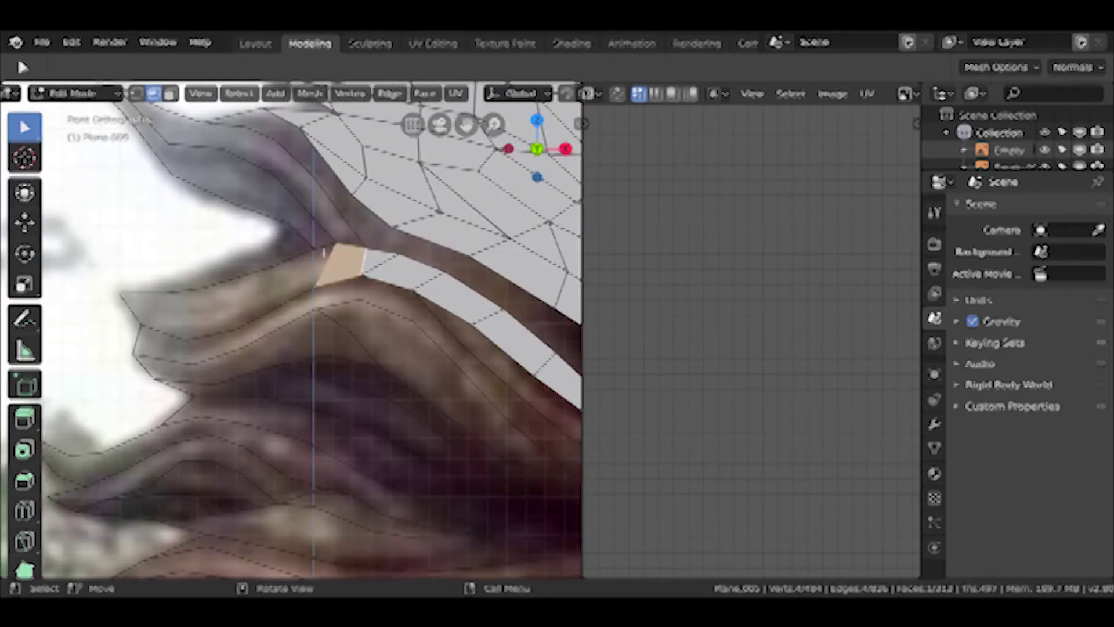
# Fill the sharp-tipped lock and the upper edge of the broad wavy lock with faces, joining their strands.
pyautogui.keyDown('shift'); pyautogui.moveTo(193, 347); pyautogui.dragTo(252, 532, button='middle'); pyautogui.keyUp('shift')
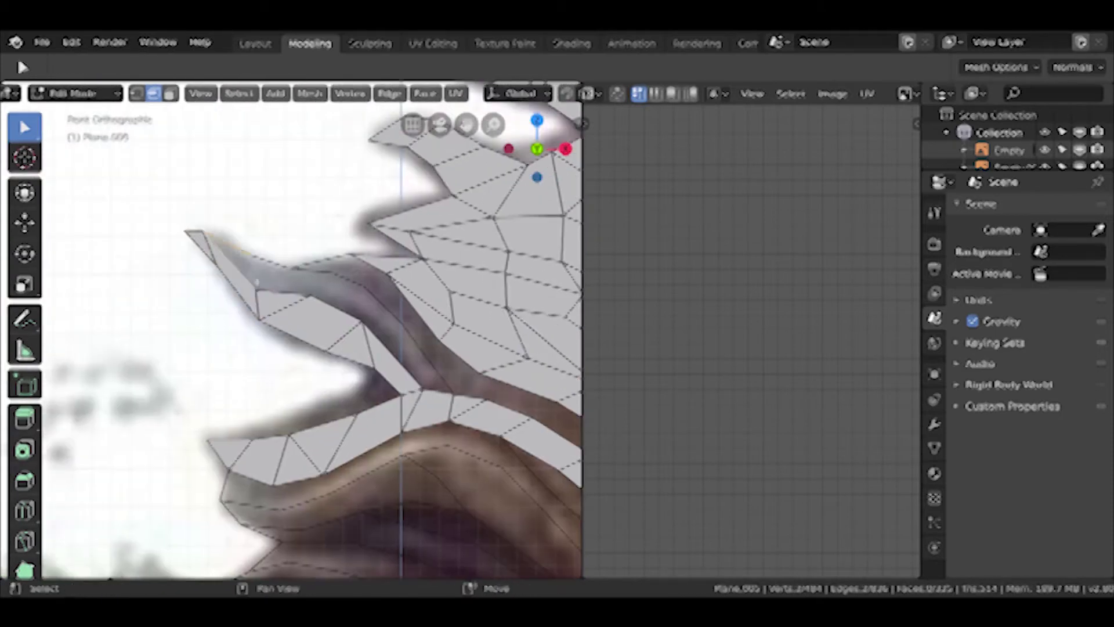
pyautogui.keyDown('shift'); pyautogui.moveTo(375, 301); pyautogui.dragTo(475, 430, button='middle'); pyautogui.keyUp('shift')
pyautogui.scroll(2, 369, 375)
pyautogui.scroll(-2, 369, 375)
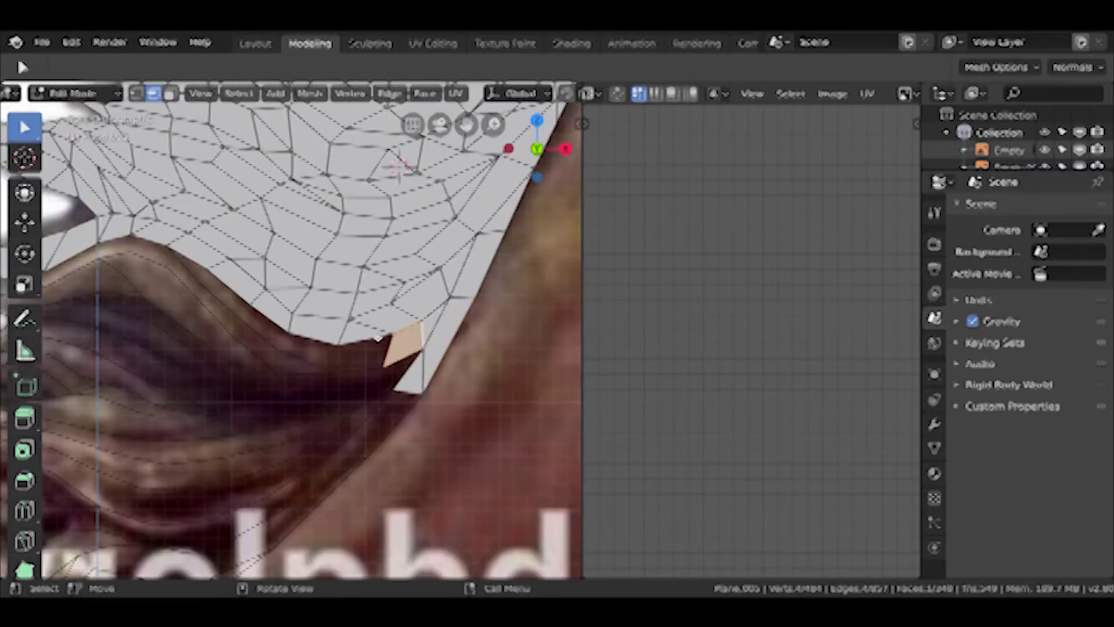
# Fill the next strand strips with faces below the wavy lock, from the blunt-tipped lock to the neck border.
pyautogui.scroll(-2, 315, 304)
pyautogui.keyDown('shift'); pyautogui.moveTo(316, 304); pyautogui.dragTo(219, 364, button='middle'); pyautogui.keyUp('shift')
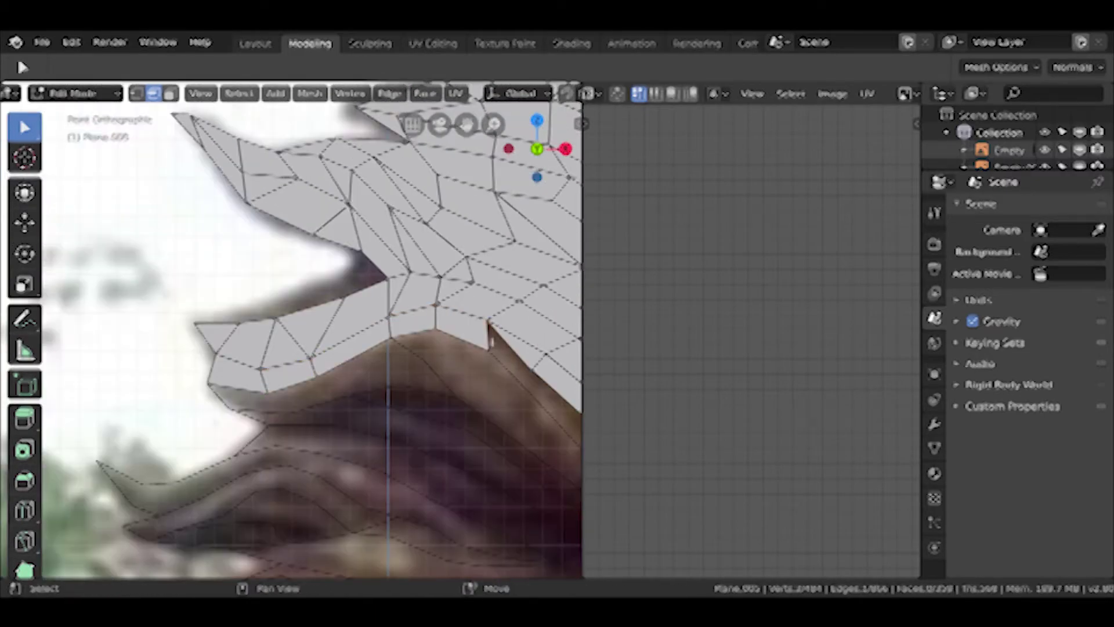
pyautogui.scroll(2, 490, 336)
pyautogui.keyDown('shift'); pyautogui.moveTo(490, 337); pyautogui.dragTo(464, 372, button='middle'); pyautogui.keyUp('shift')
pyautogui.press('g')
pyautogui.press('Return')
pyautogui.scroll(-2, 290, 331)
pyautogui.moveTo(290, 330)
pyautogui.keyDown('shift'); pyautogui.mouseDown(button='middle')
pyautogui.moveTo(290, 313)
pyautogui.moveTo(290, 348)
pyautogui.mouseUp(button='middle'); pyautogui.keyUp('shift')
pyautogui.scroll(2, 290, 331)
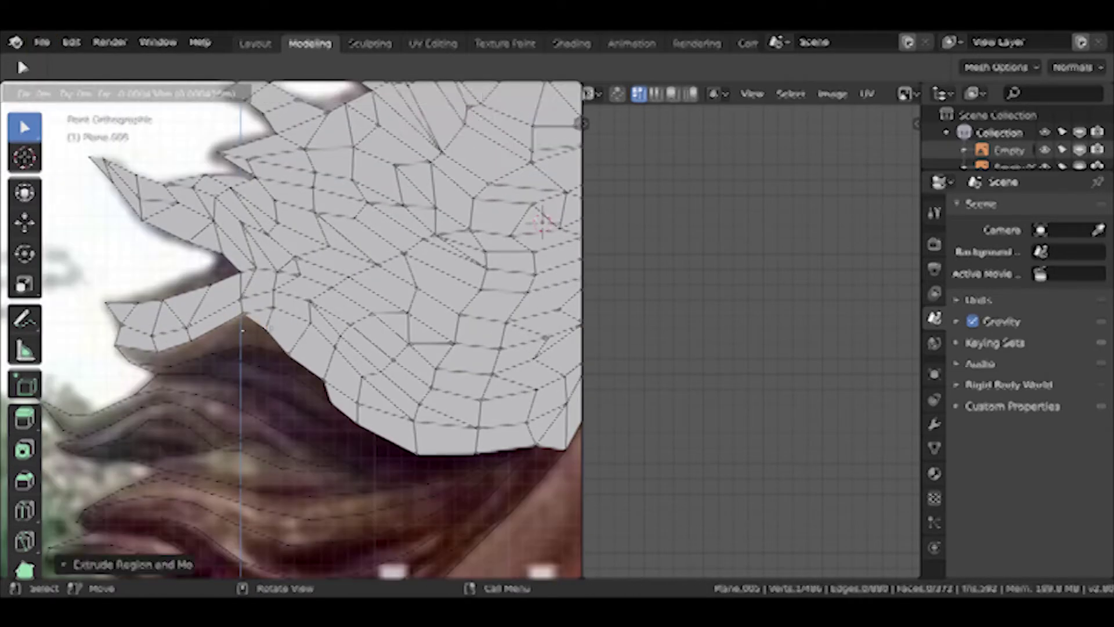
# Extrude edges along the blunt-tipped lock's underside and fill the hooked, sharp-tipped lock below it with faces.
pyautogui.click(243, 331)
pyautogui.scroll(3, 242, 331)
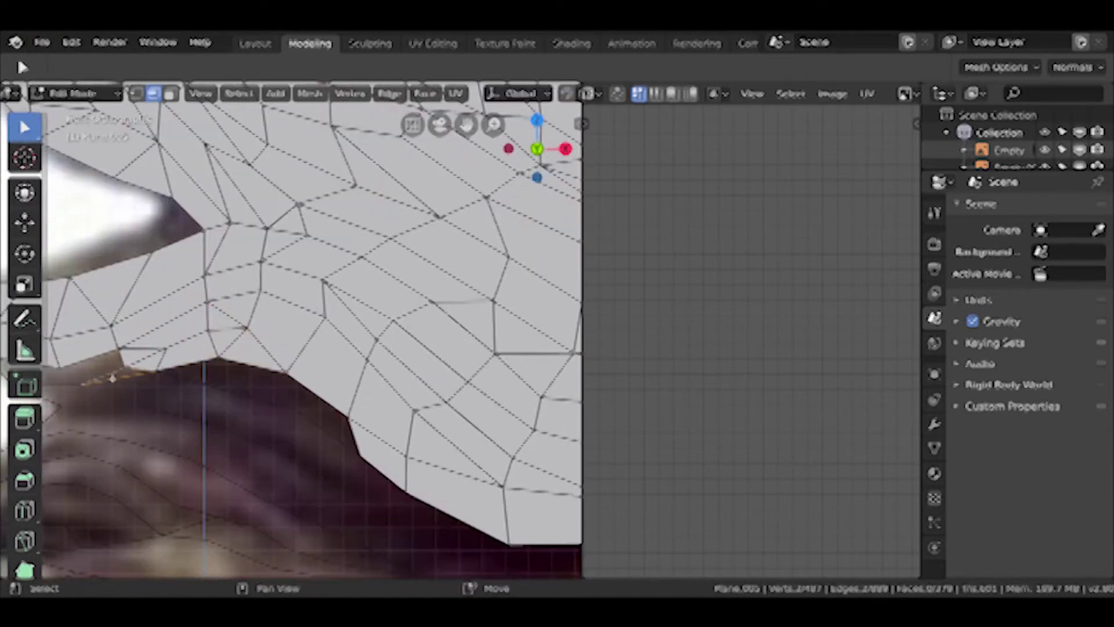
pyautogui.keyDown('shift'); pyautogui.moveTo(151, 364); pyautogui.dragTo(259, 361, button='middle'); pyautogui.keyUp('shift')
pyautogui.scroll(-2, 273, 318)
pyautogui.keyDown('shift'); pyautogui.moveTo(273, 319); pyautogui.dragTo(409, 304, button='middle'); pyautogui.keyUp('shift')
pyautogui.scroll(3, 256, 331)
pyautogui.scroll(-2, 256, 330)
pyautogui.scroll(3, 409, 305)
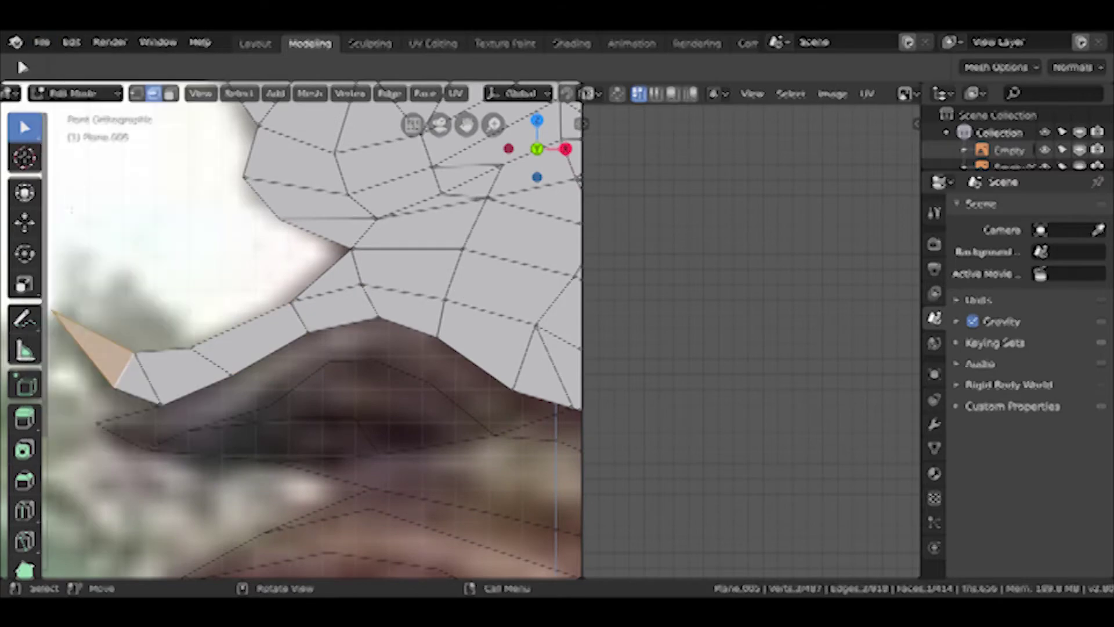
# Close the gaps beneath the hooked lock with faces, joining its strands to the thin lock below.
pyautogui.scroll(-2, 409, 376)
pyautogui.keyDown('shift'); pyautogui.moveTo(368, 406); pyautogui.dragTo(451, 361, button='middle'); pyautogui.keyUp('shift')
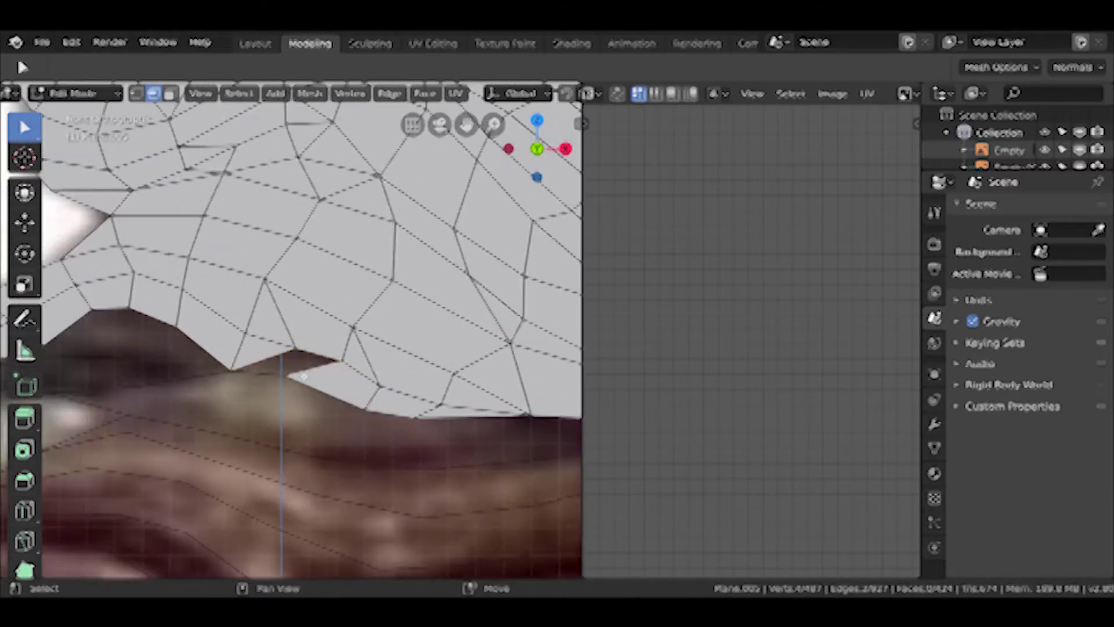
pyautogui.scroll(2, 451, 361)
pyautogui.press('2')
pyautogui.scroll(2, 286, 364)
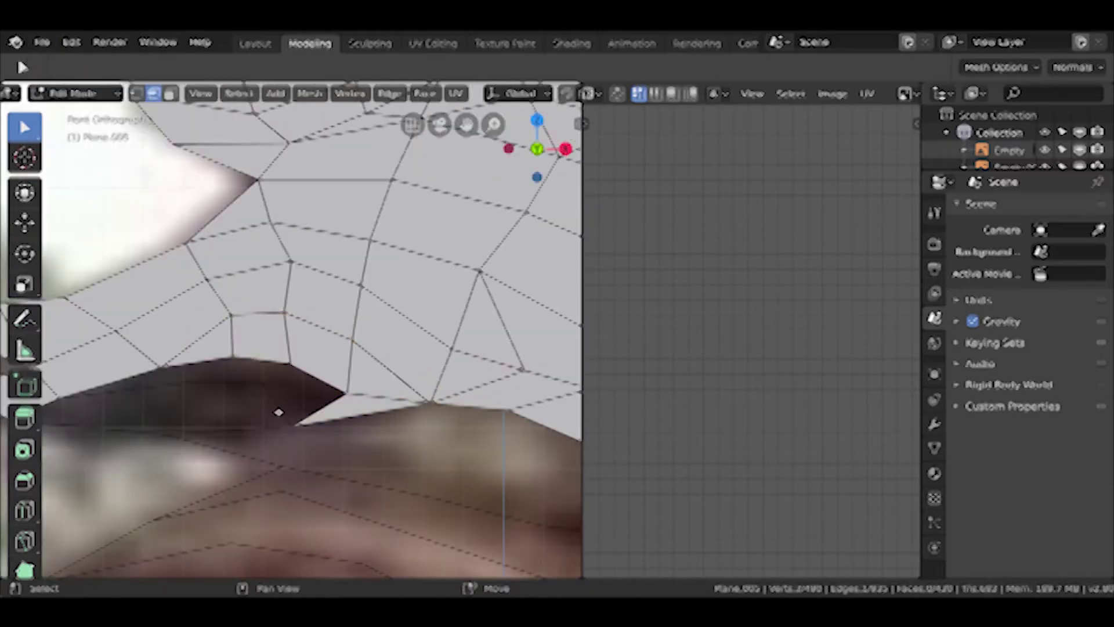
pyautogui.scroll(-2, 324, 386)
pyautogui.scroll(3, 405, 447)
# Fill the lower mane's pointed locks and the two long hanging locks with faces.
pyautogui.keyDown('shift'); pyautogui.moveTo(357, 386); pyautogui.dragTo(545, 415, button='middle'); pyautogui.keyUp('shift')
pyautogui.keyDown('shift'); pyautogui.moveTo(307, 369); pyautogui.dragTo(369, 388, button='middle'); pyautogui.keyUp('shift')
pyautogui.press('f')
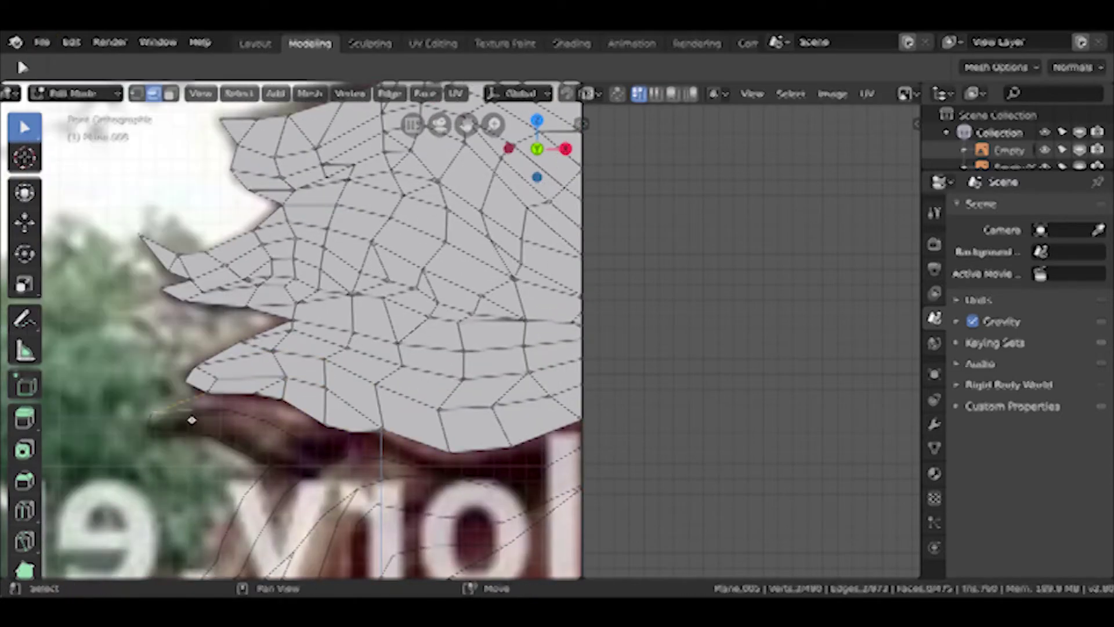
pyautogui.press('f')
pyautogui.keyDown('shift'); pyautogui.moveTo(396, 460); pyautogui.dragTo(348, 432, button='middle'); pyautogui.keyUp('shift')
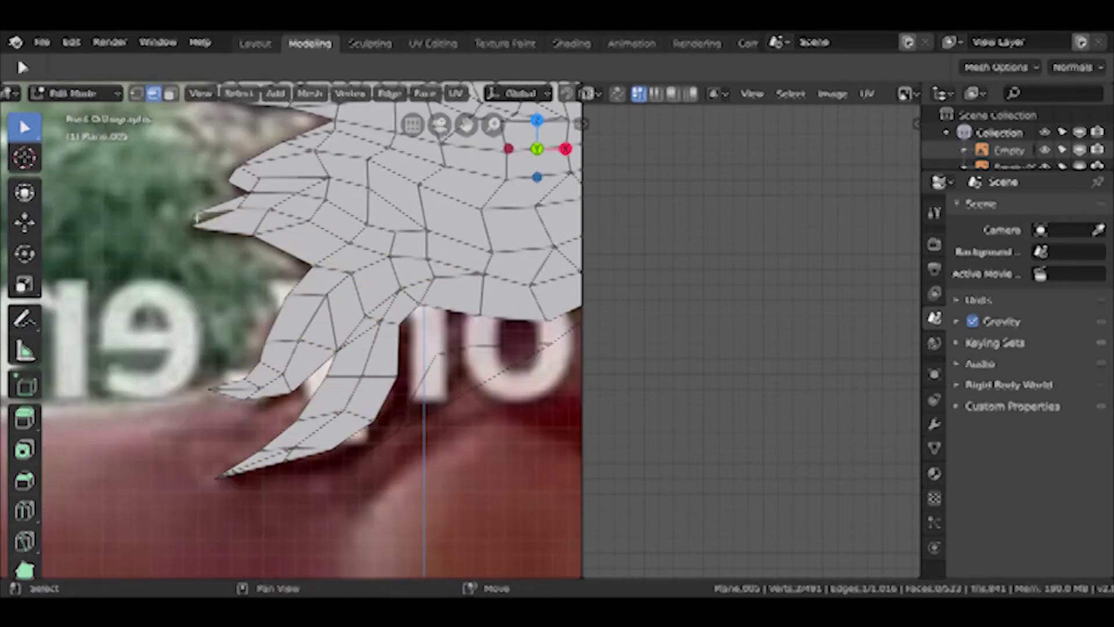
# Bridge the remaining edges at the mane's lower end, leave Edit Mode and open the list of modifiers.
pyautogui.click(203, 212)
pyautogui.scroll(-3, 203, 211)
pyautogui.scroll(4, 316, 447)
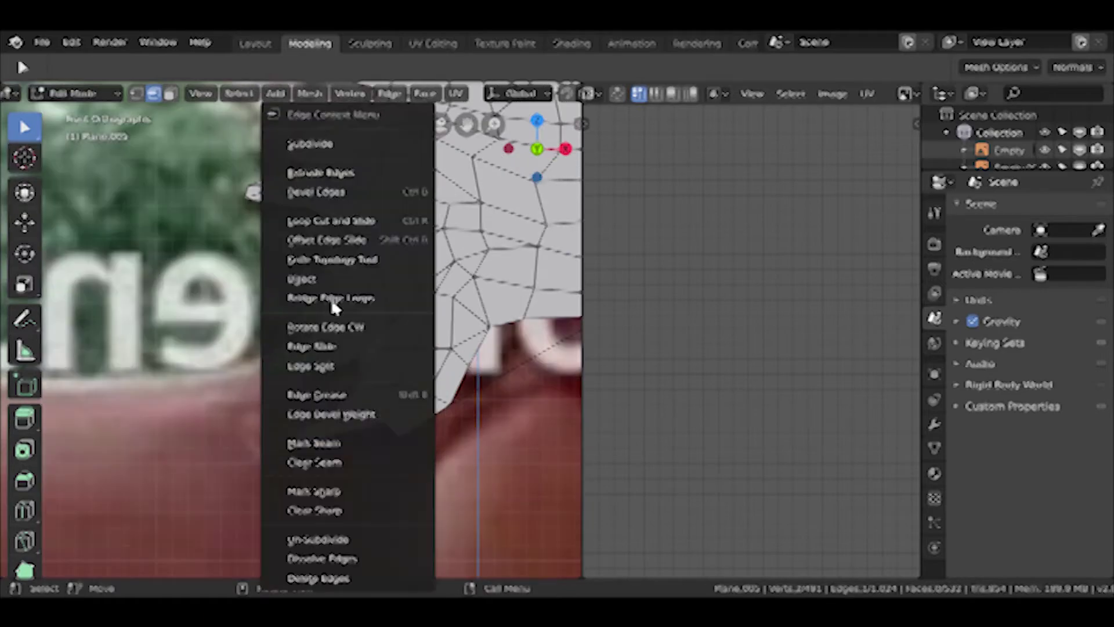
pyautogui.click(301, 301)
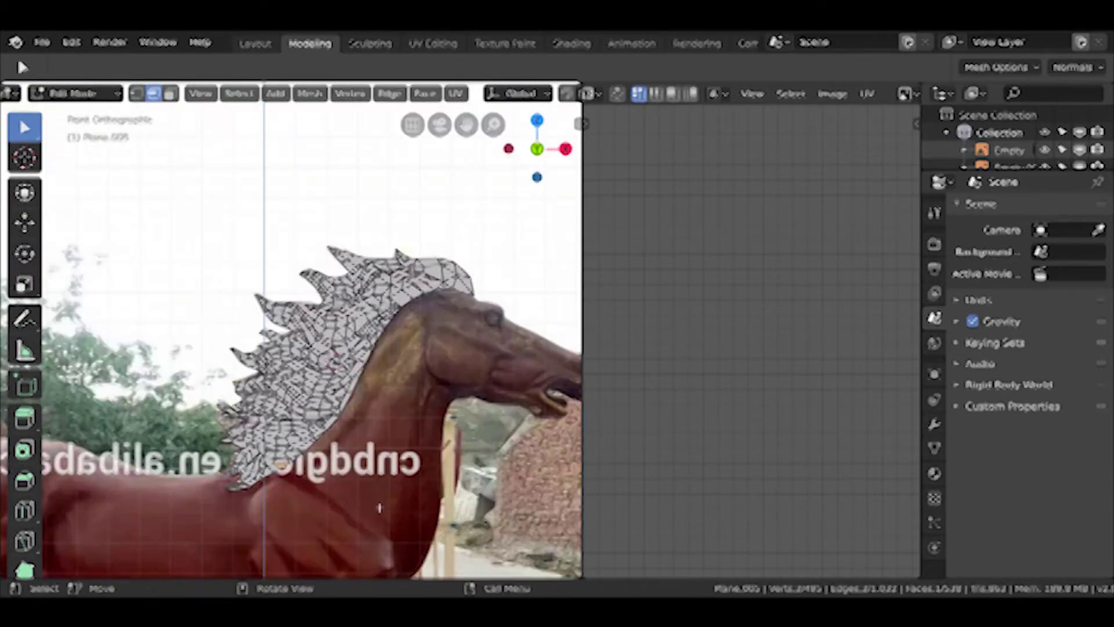
pyautogui.press('Tab')
pyautogui.click(1030, 209)
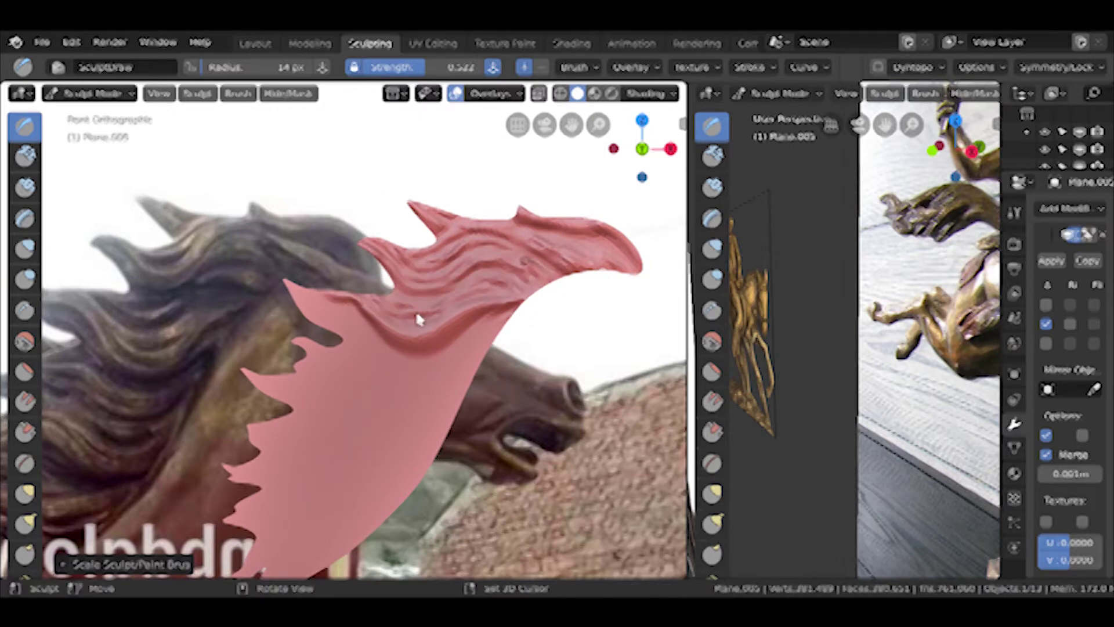
# Sculpt wavy strand ridges and grooves down the whole mane with the SculptDraw and Crease brushes.
pyautogui.keyDown('shift'); pyautogui.moveTo(429, 334); pyautogui.dragTo(406, 235, button='middle'); pyautogui.keyUp('shift')
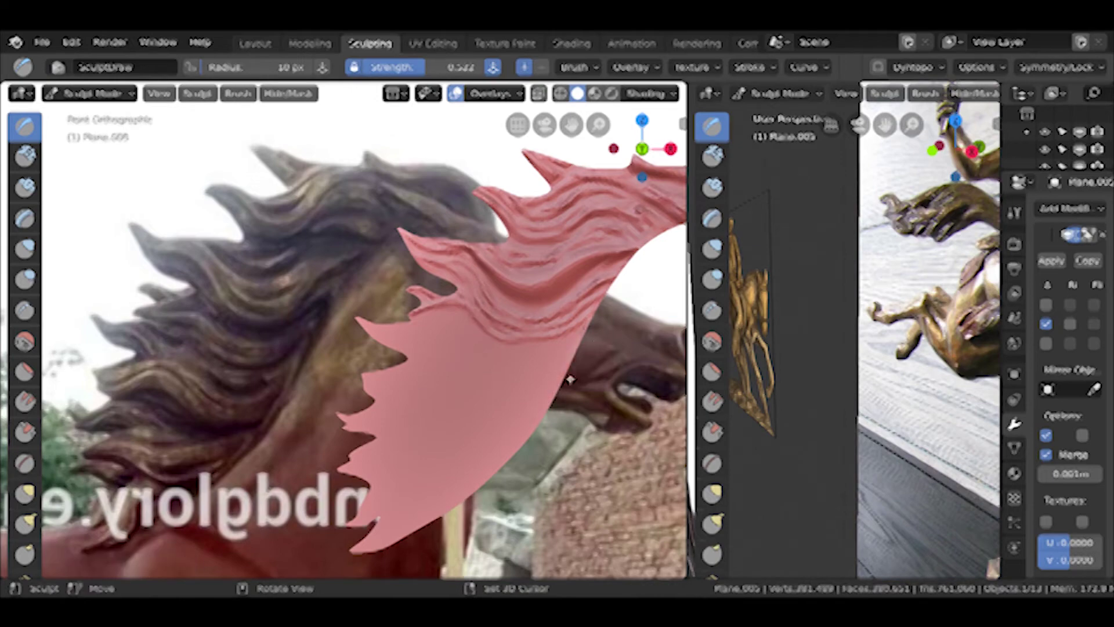
pyautogui.moveTo(633, 290); pyautogui.dragTo(580, 313, button='middle')
pyautogui.press('KP_1')
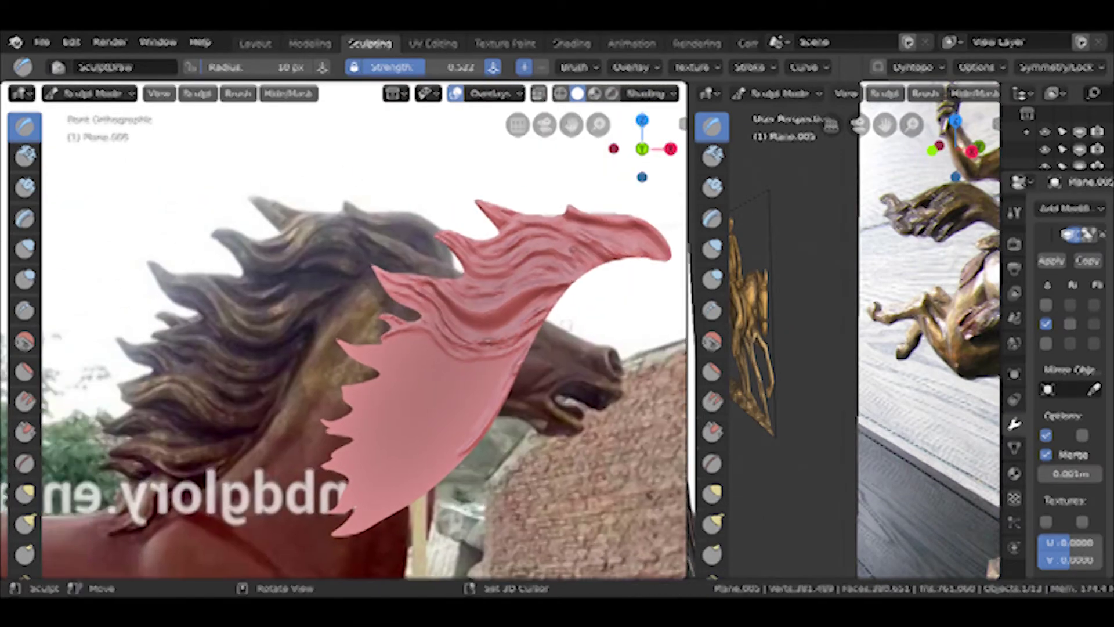
pyautogui.moveTo(353, 354)
pyautogui.mouseDown()
pyautogui.moveTo(381, 347)
pyautogui.moveTo(342, 386)
pyautogui.moveTo(418, 390)
pyautogui.mouseUp()
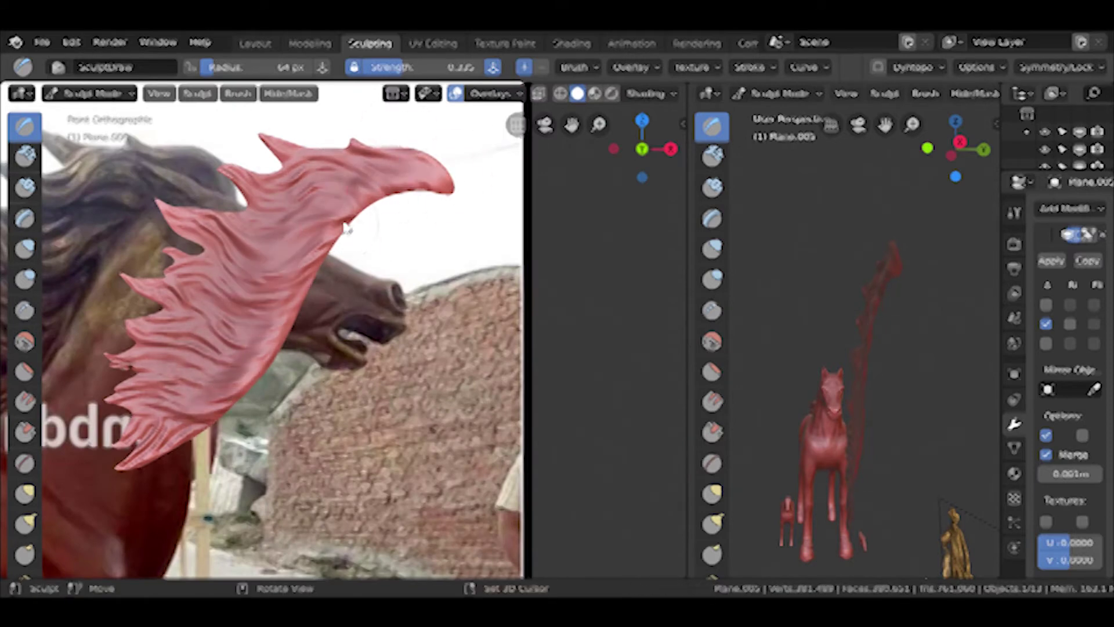
pyautogui.moveTo(347, 228); pyautogui.dragTo(396, 217)
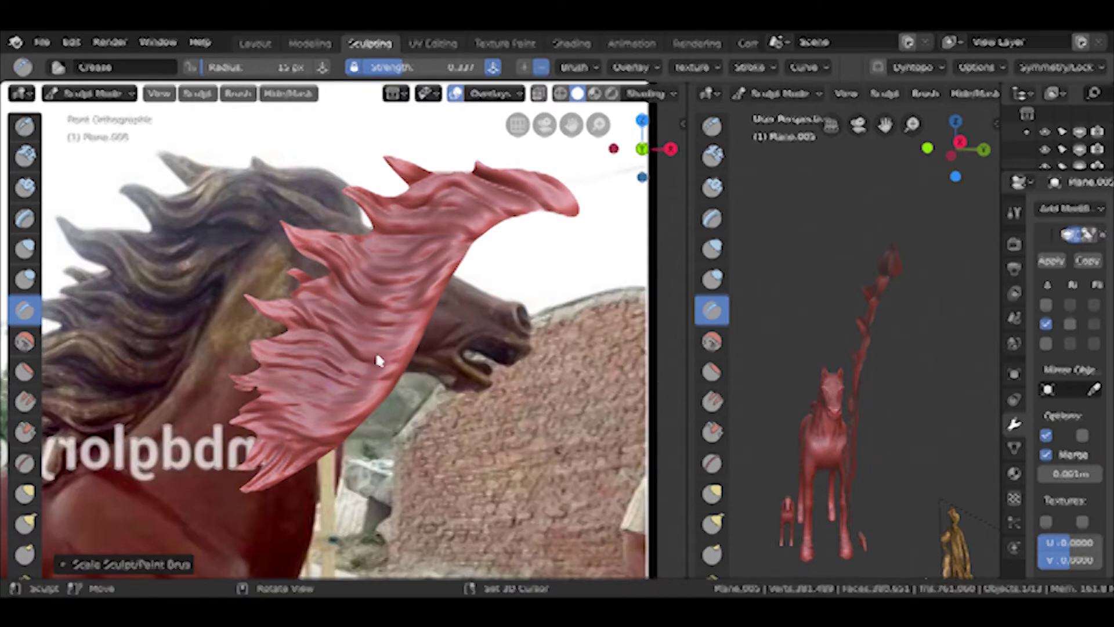
pyautogui.keyDown('shift'); pyautogui.moveTo(341, 391); pyautogui.dragTo(500, 186, button='middle'); pyautogui.keyUp('shift')
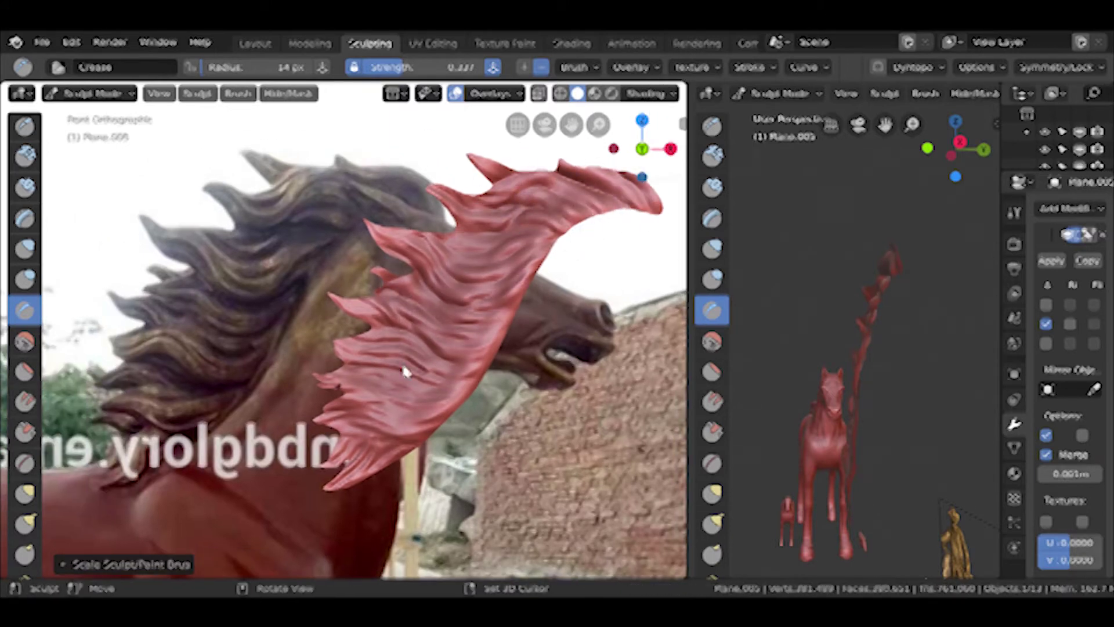
# Shift parts of the mane mesh along the Y axis in Edit Mode with Sharp proportional editing to shape its thickness.
pyautogui.hotkey('ctrl', 'Tab')
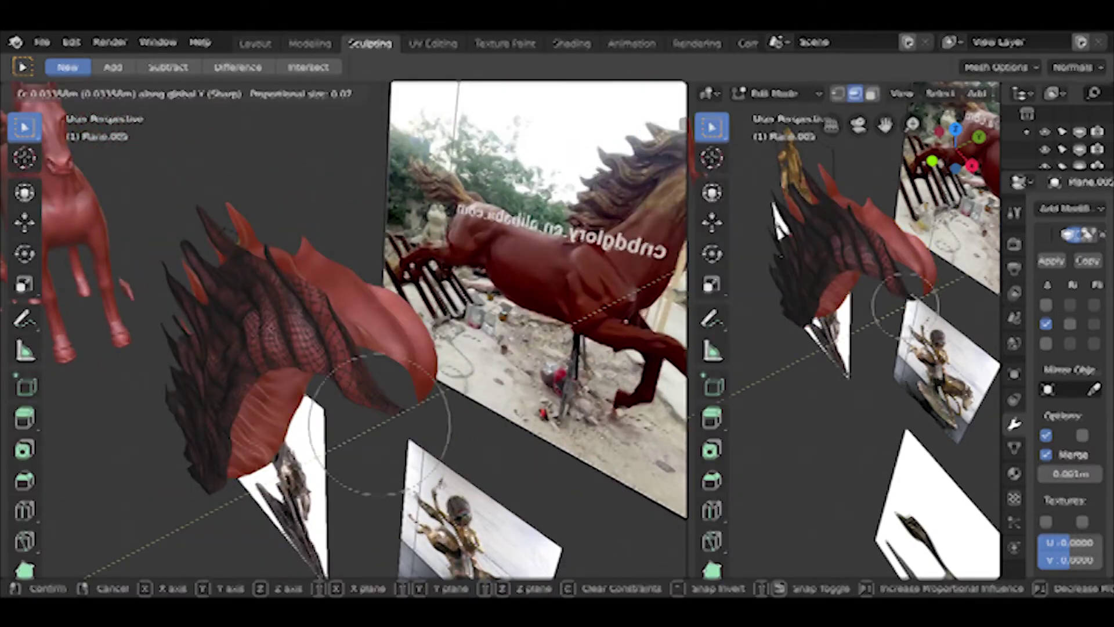
pyautogui.press('g')
pyautogui.press('y')
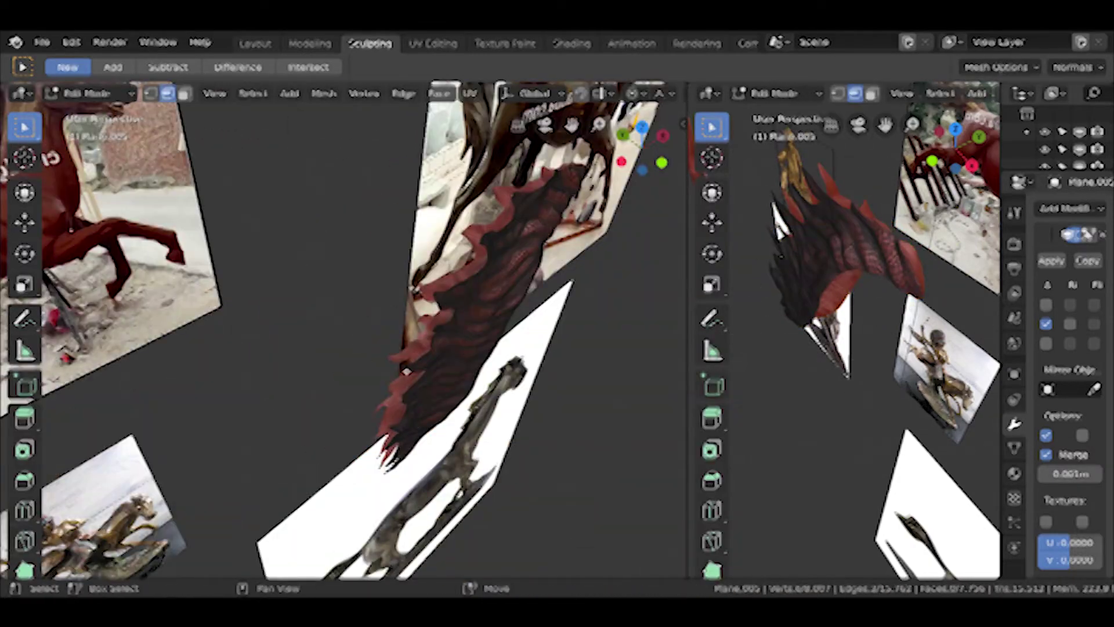
pyautogui.press('g')
pyautogui.press('y')
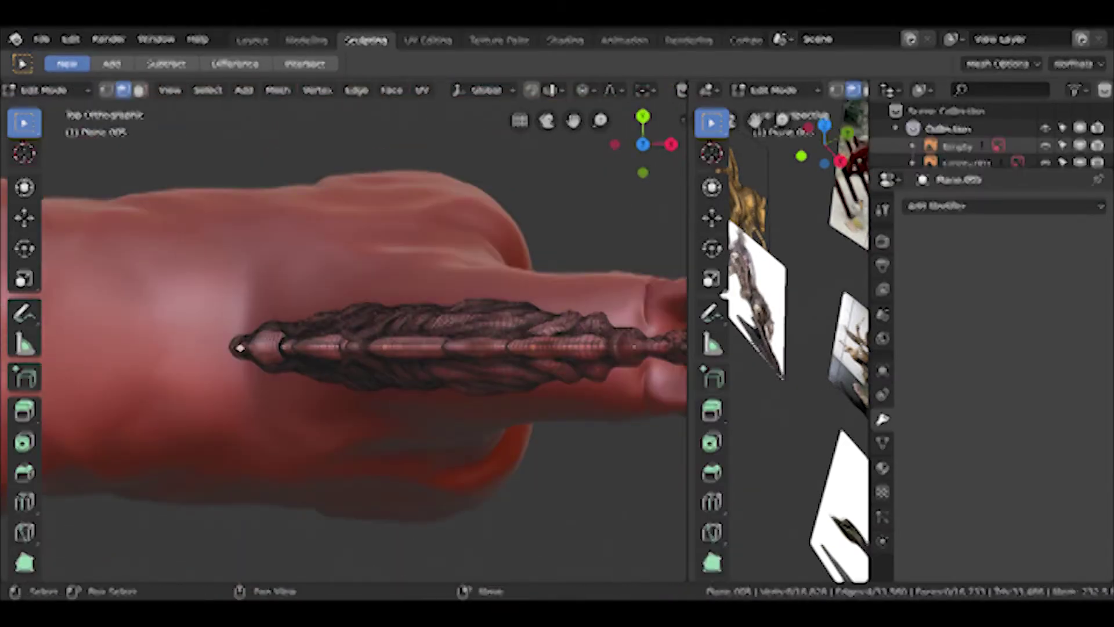
pyautogui.press('g')
pyautogui.press('y')
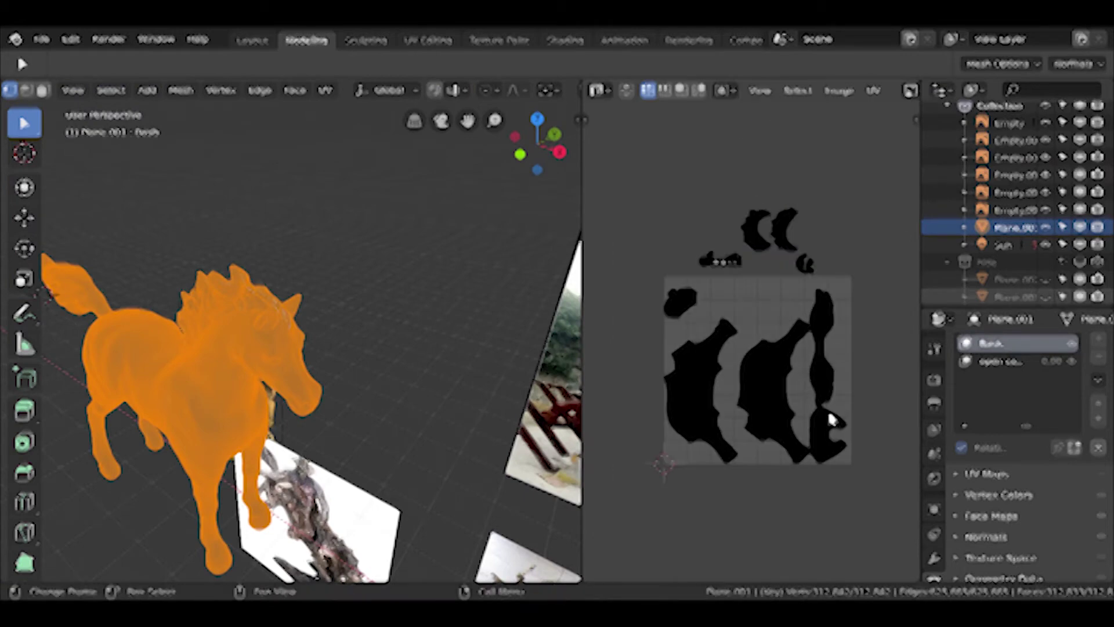
# Place the rotated double-lobed UV island above the two large body islands and reposition the whole UV layout.
pyautogui.press('a')
pyautogui.hotkey('alt', 'a')
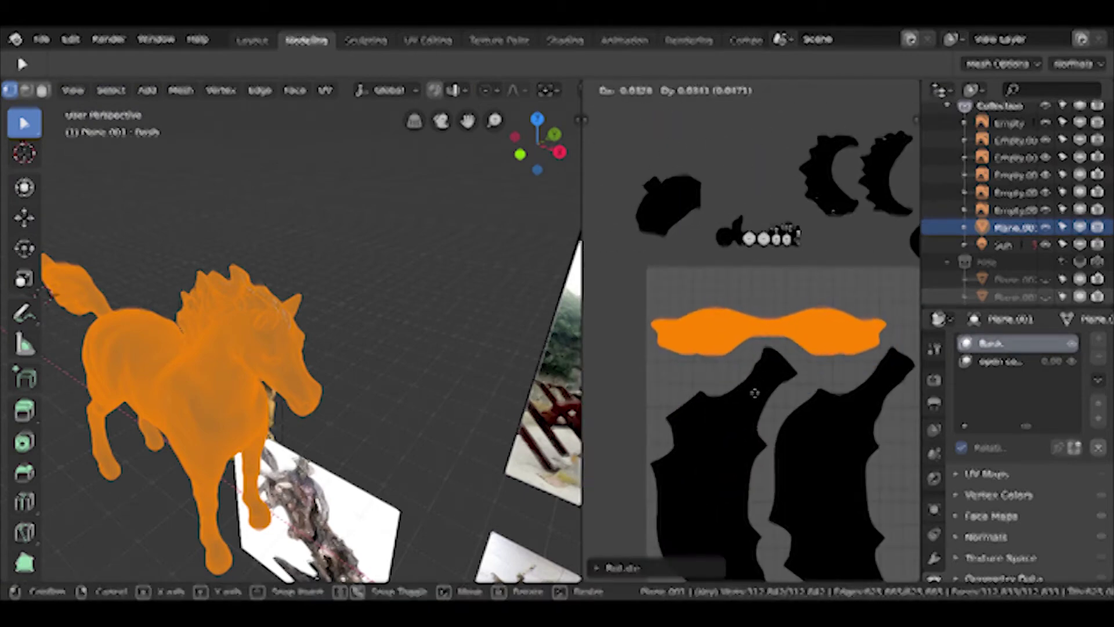
pyautogui.click(754, 393)
pyautogui.press('a')
pyautogui.press('g')
pyautogui.click(742, 347)
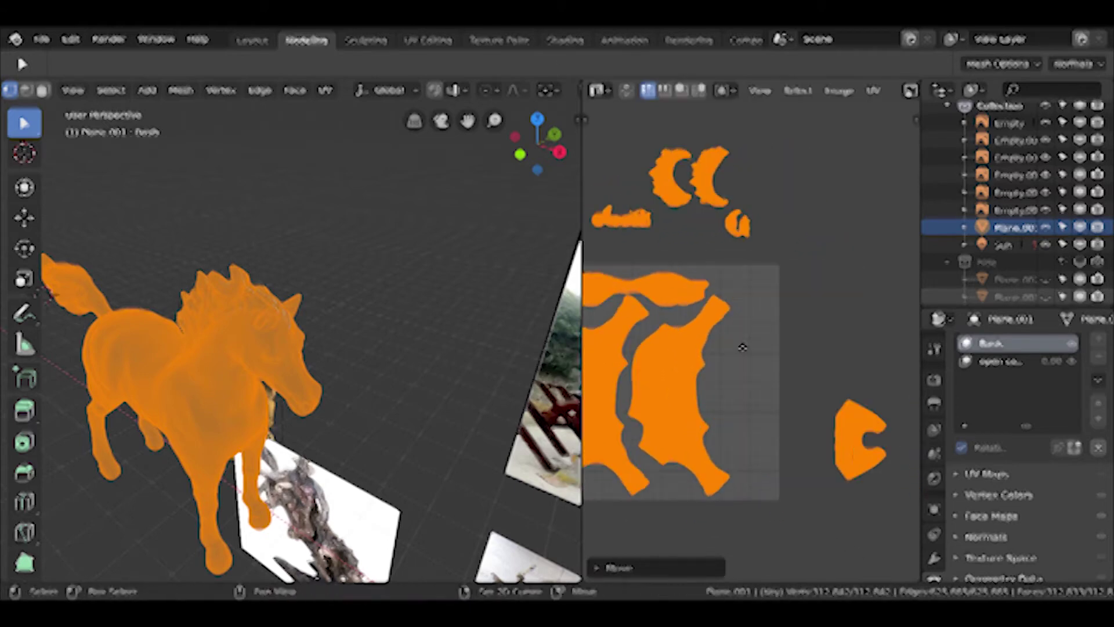
# Rotate and move the notched UV island into the UV square and arrange the small islands in the free space.
pyautogui.click(859, 441)
pyautogui.press('g')
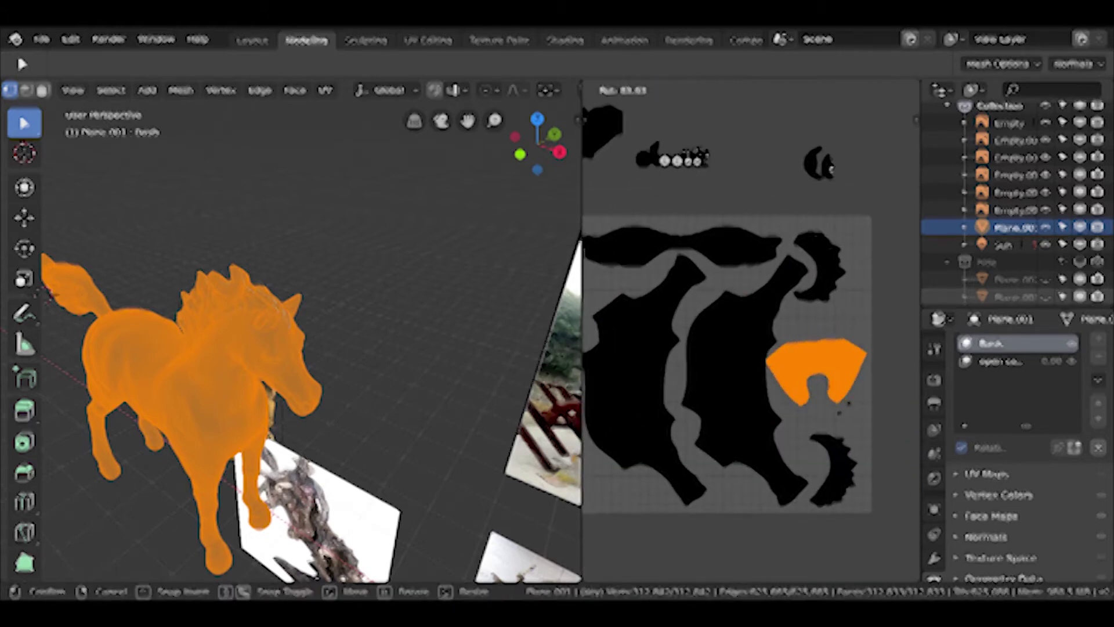
pyautogui.click(848, 402)
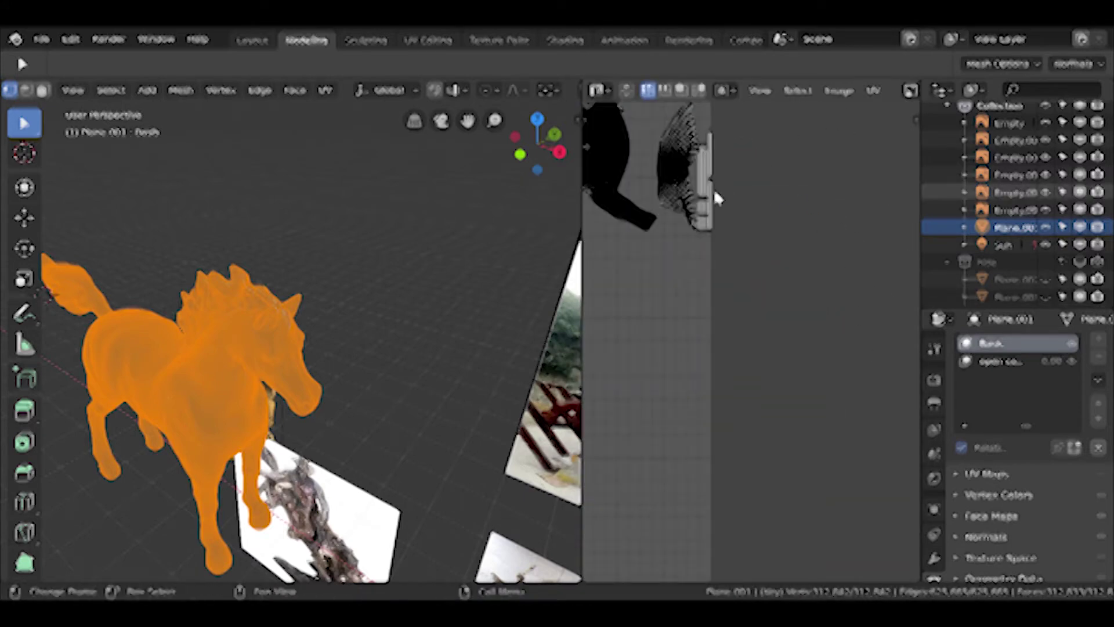
pyautogui.press('g')
pyautogui.click(656, 216)
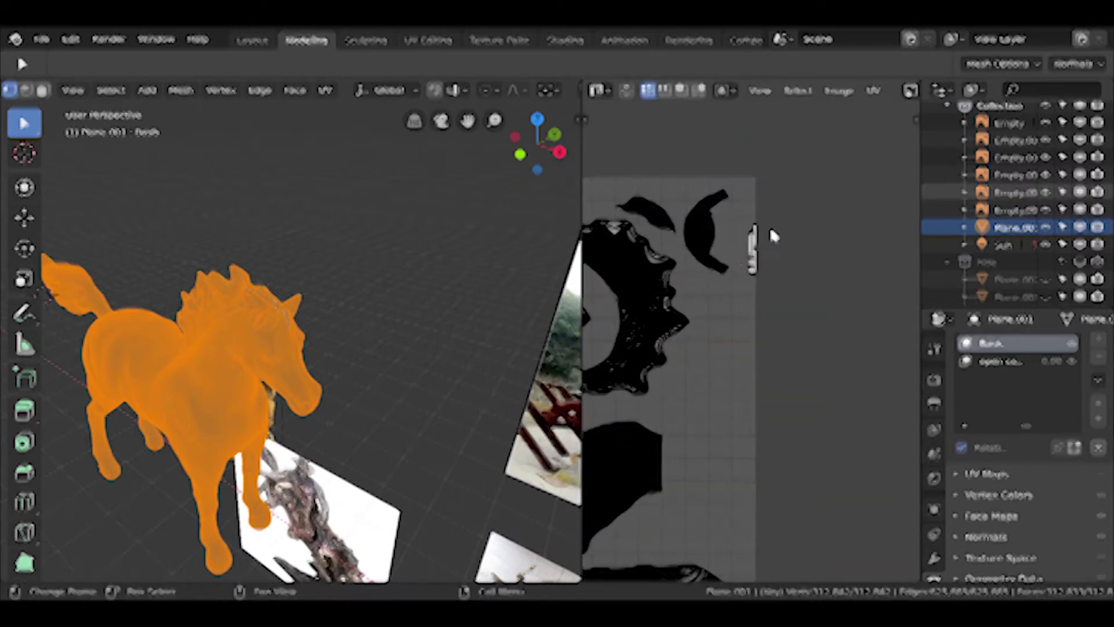
pyautogui.click(649, 210)
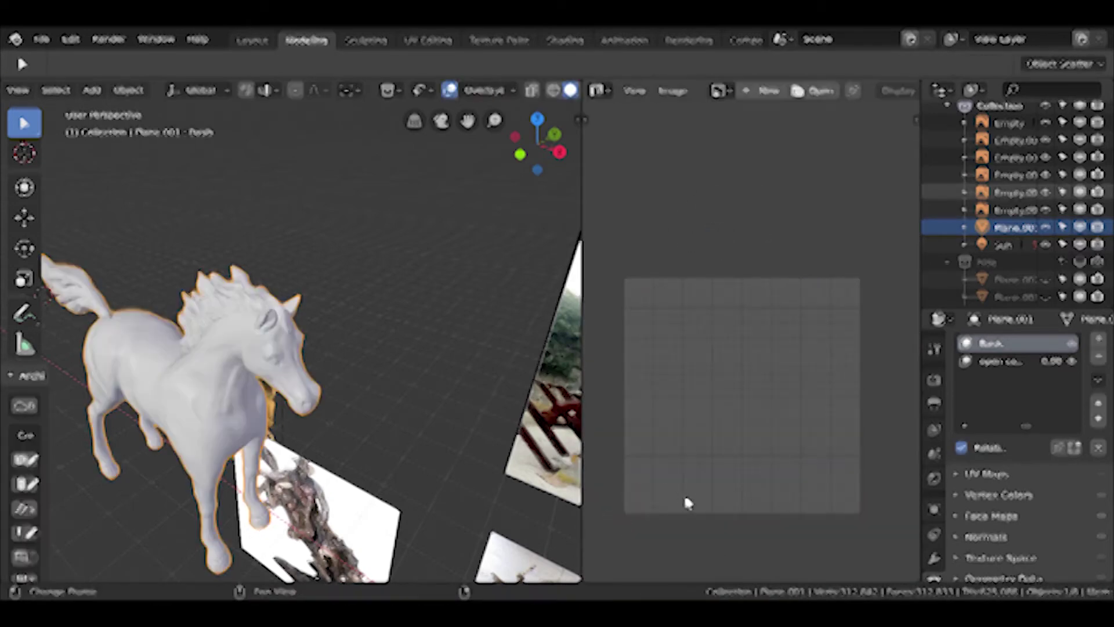
# Add a Decimate modifier to the horse in Collapse mode with a ratio of about 0.45.
pyautogui.click(1030, 345)
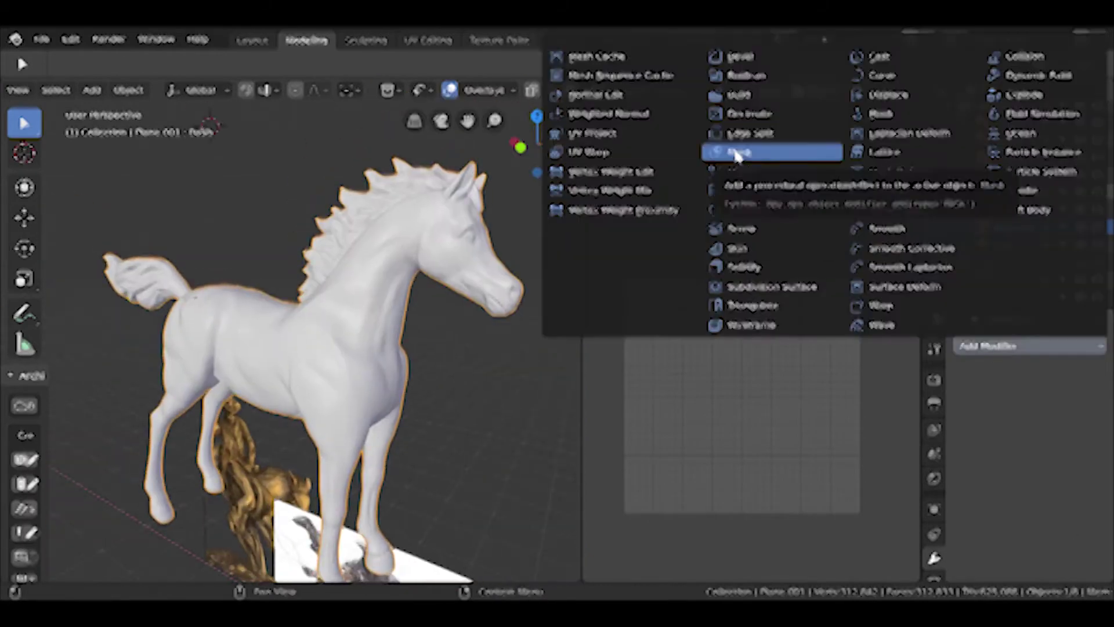
pyautogui.click(746, 155)
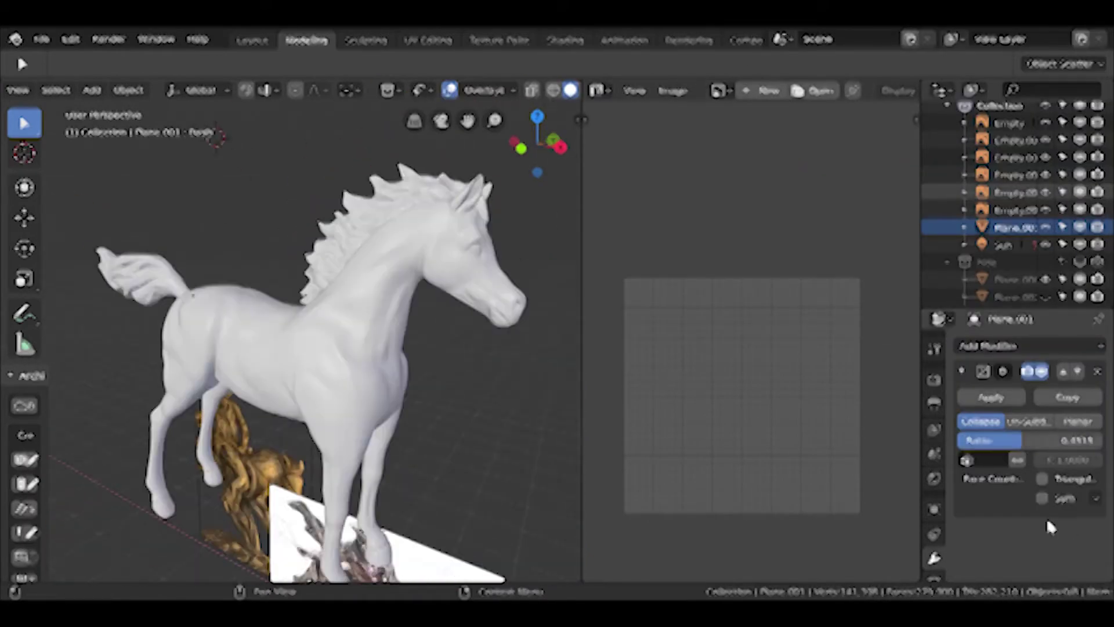
pyautogui.press('Return')
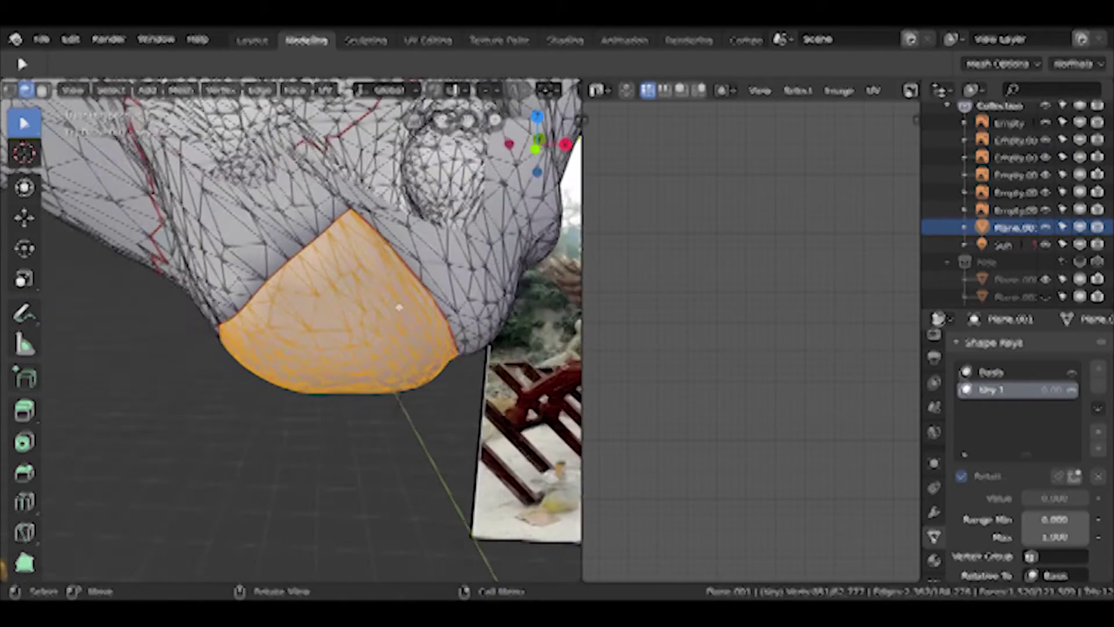
pyautogui.scroll(5, 399, 308)
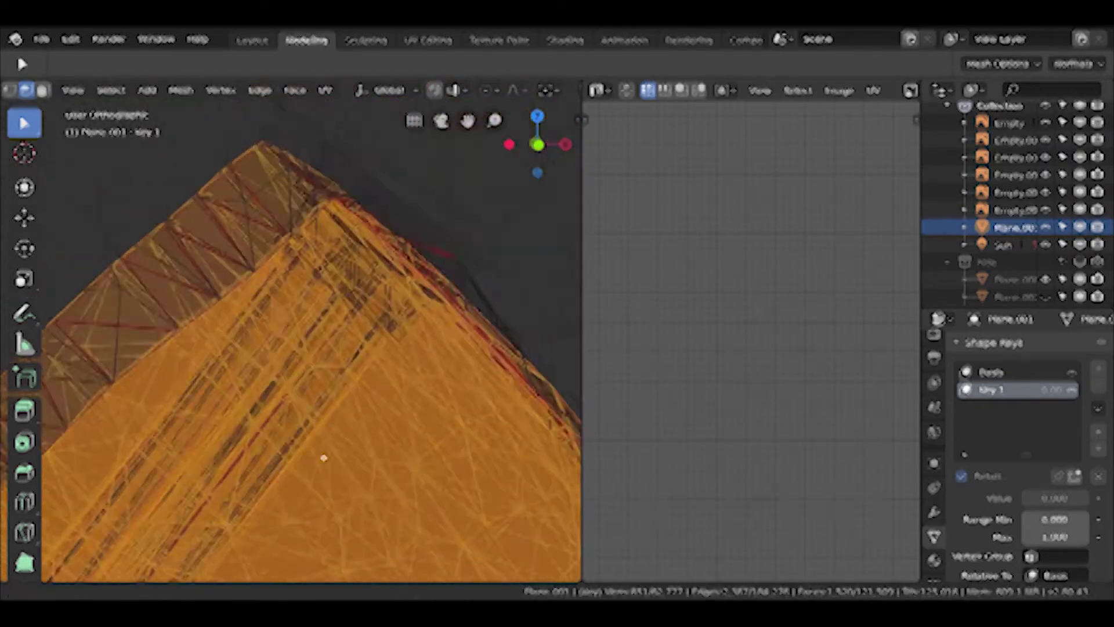
pyautogui.moveTo(323, 454); pyautogui.dragTo(390, 214, button='middle')
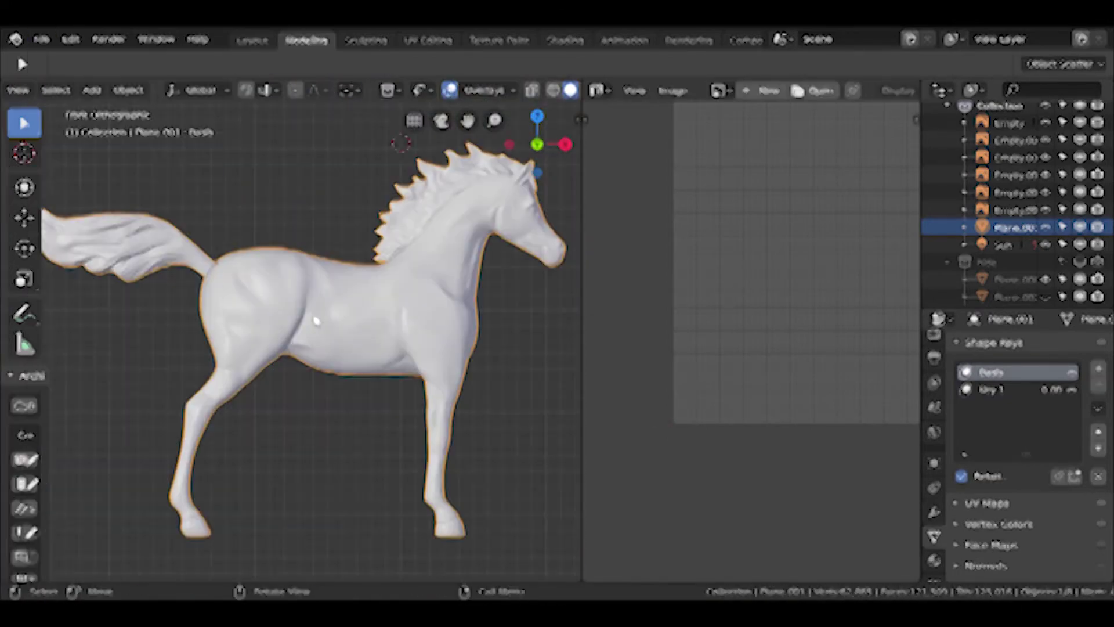
# Add an armature inside the horse and open the list of object constraints for it.
pyautogui.hotkey('shift', 'a')
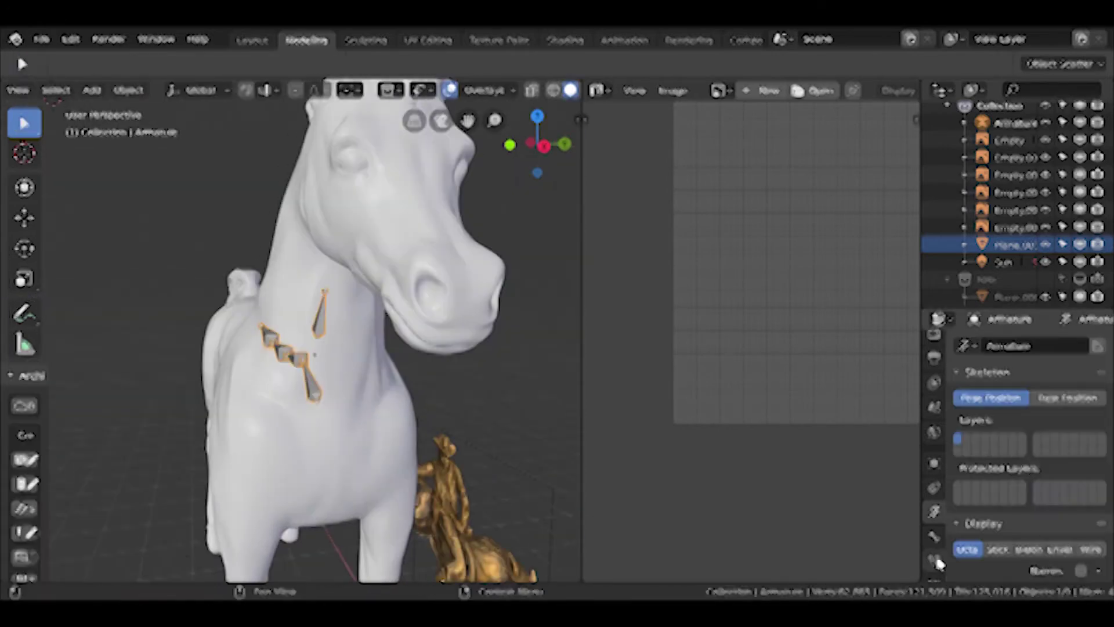
pyautogui.click(935, 559)
pyautogui.click(1021, 345)
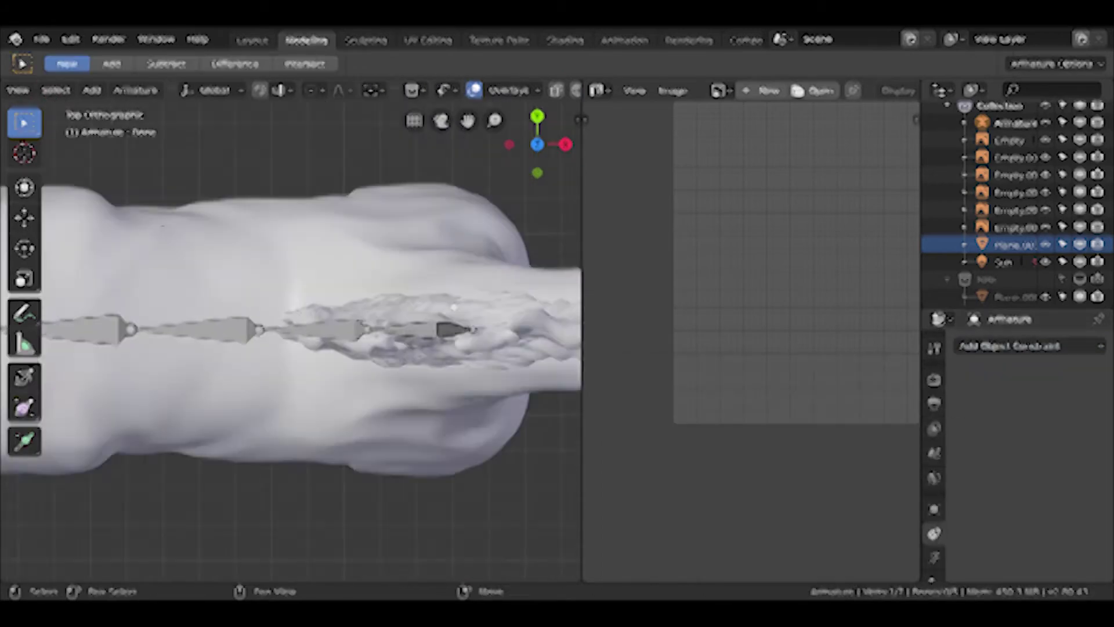
# Extend the armature along the spine and front leg, and set the pole target of a lower-leg bone's inverse kinematics constraint.
pyautogui.rightClick(291, 355)
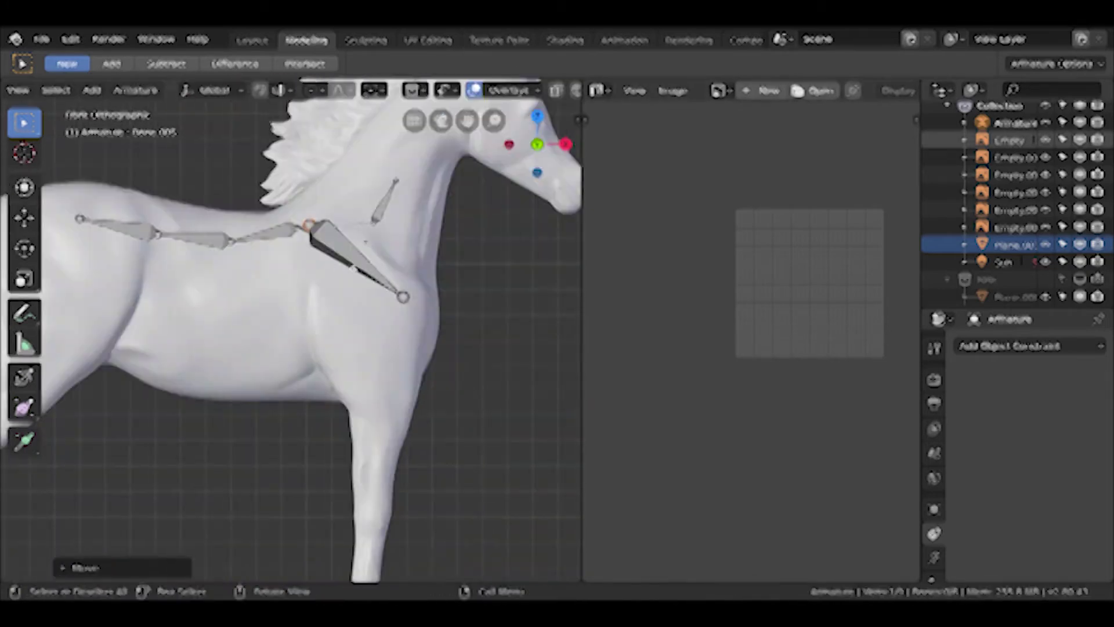
pyautogui.click(355, 259)
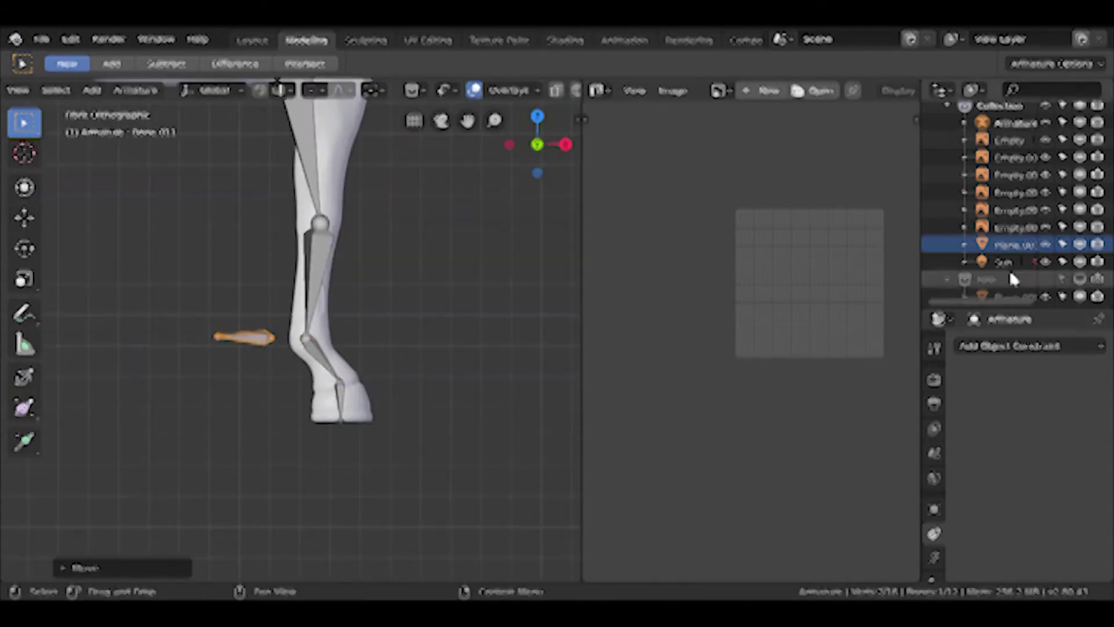
pyautogui.click(1019, 347)
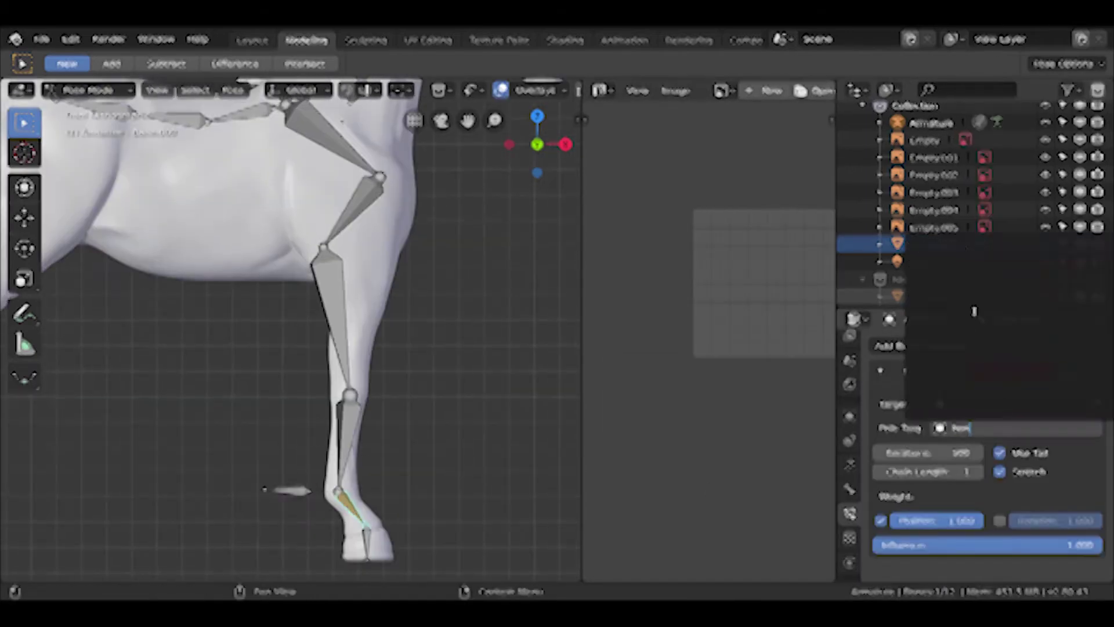
pyautogui.click(1016, 428)
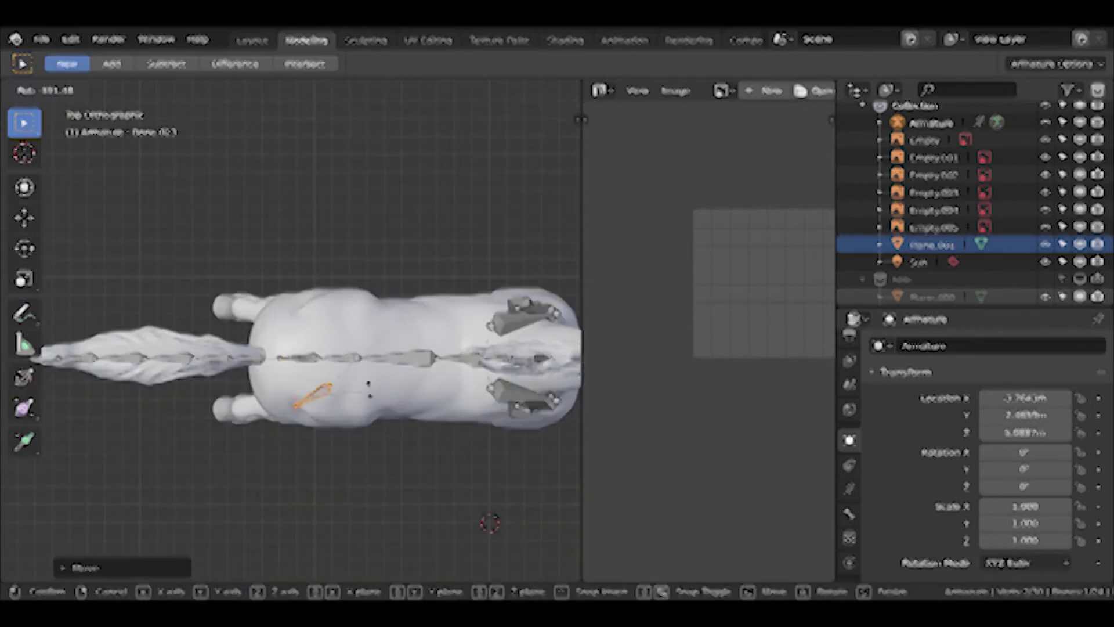
# Place the first thigh bone inside the near hind leg and extrude the next leg bone down from it.
pyautogui.rightClick(359, 458)
pyautogui.moveTo(349, 490); pyautogui.dragTo(325, 406, button='middle')
pyautogui.press('n')
pyautogui.press('KP_1')
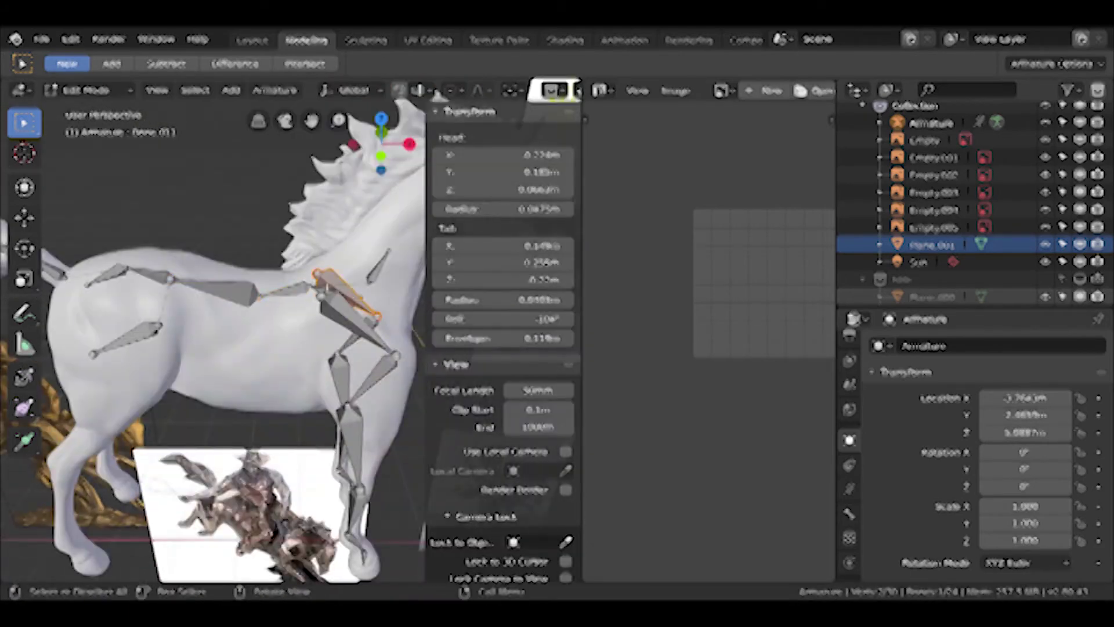
pyautogui.scroll(2, 226, 376)
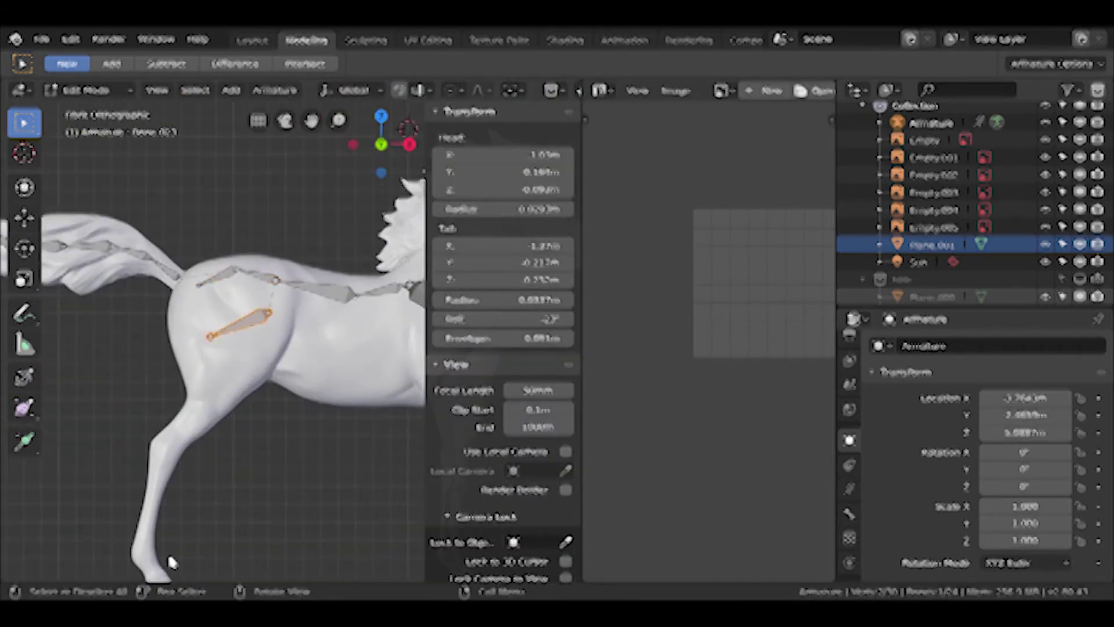
pyautogui.click(271, 394)
pyautogui.moveTo(271, 395); pyautogui.dragTo(271, 404, button='middle')
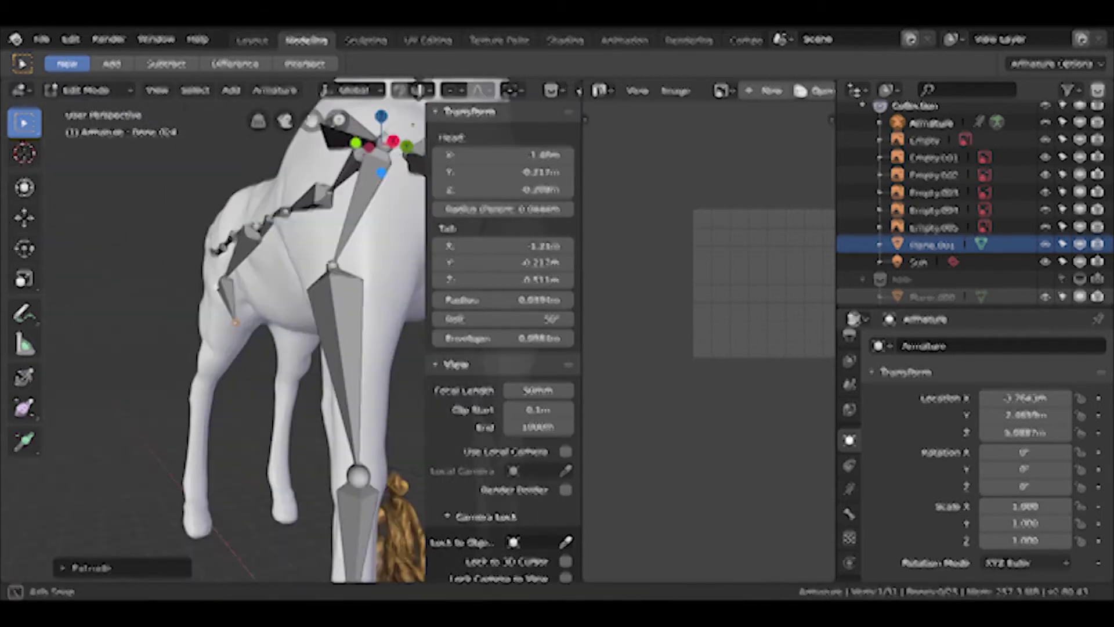
pyautogui.press('KP_1')
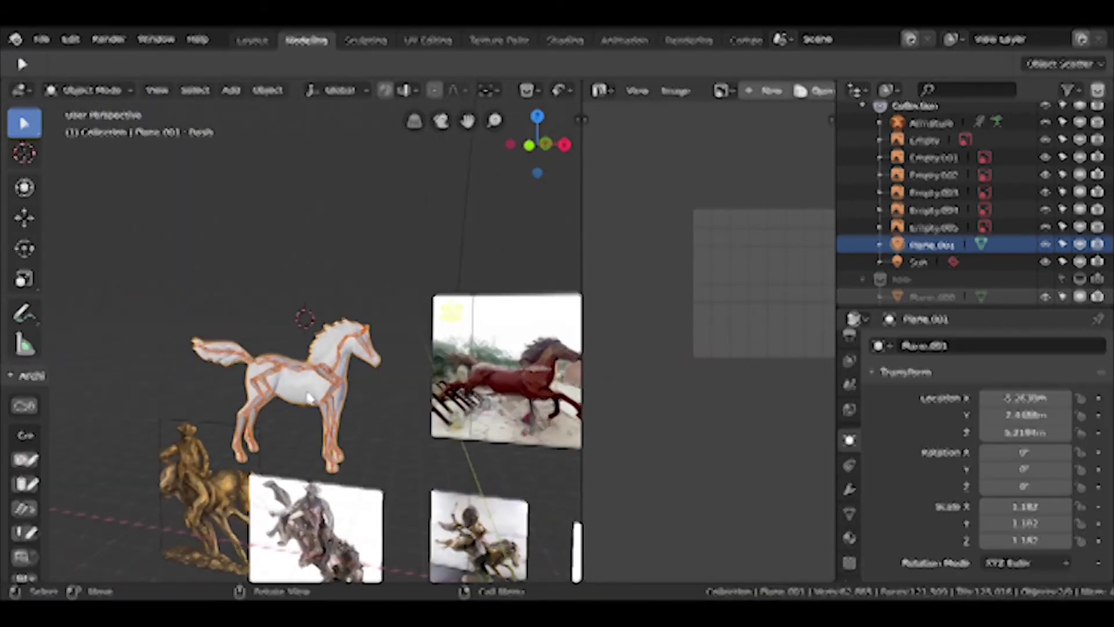
# Put the horse mesh into Weight Paint mode and rotate the upper front-leg bone in Pose mode.
pyautogui.click(75, 90)
pyautogui.click(112, 186)
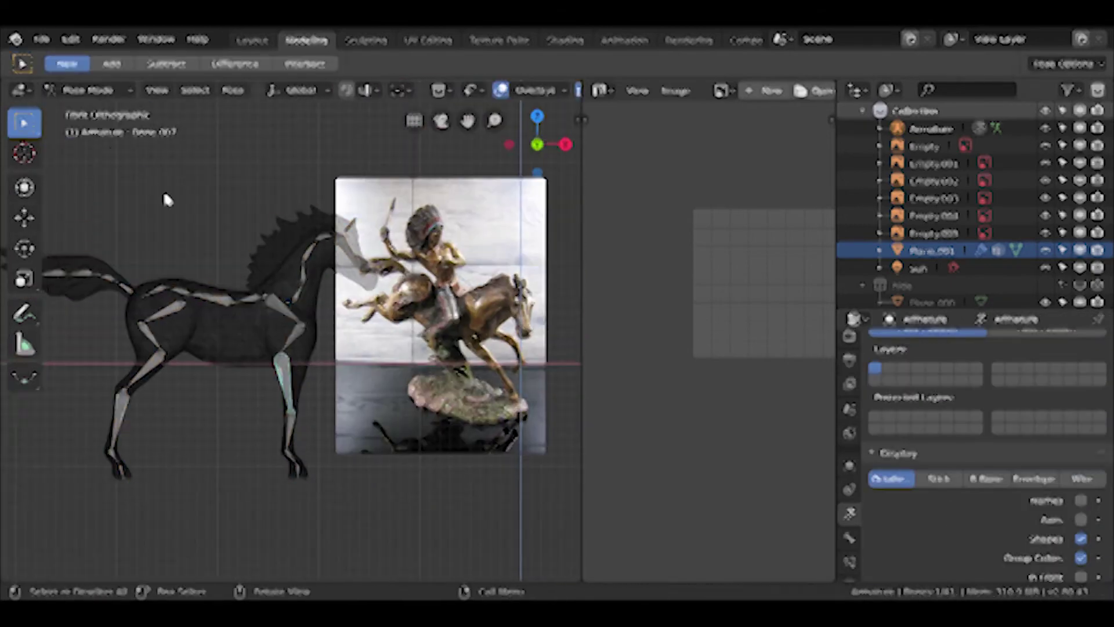
pyautogui.press('r')
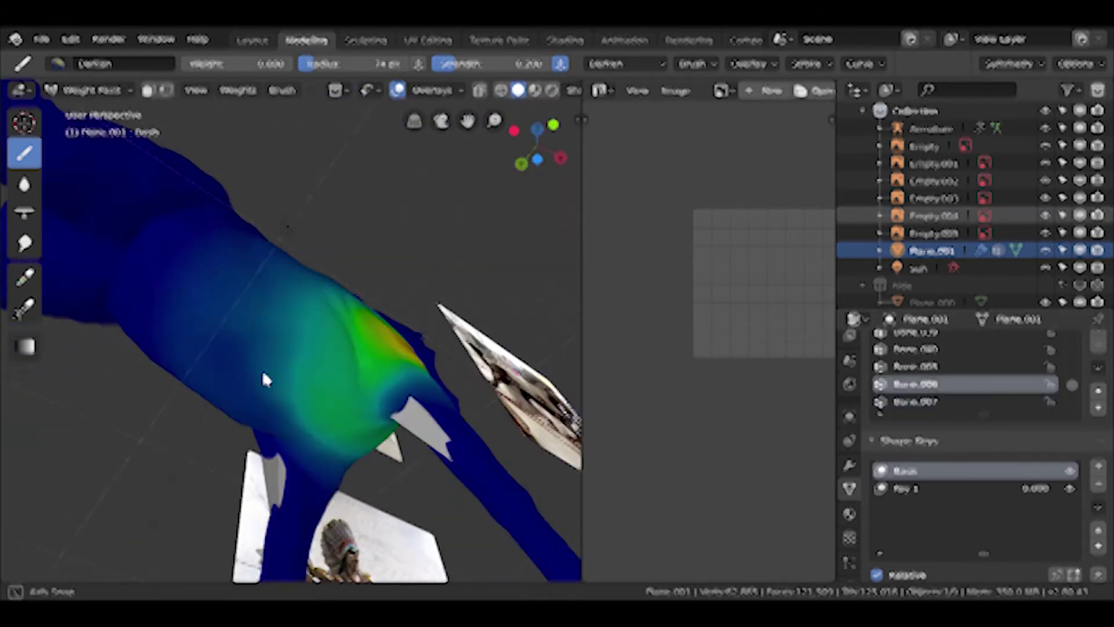
# Darken and blur the weights of the front-leg bones around the horse's chest and shoulders.
pyautogui.moveTo(263, 369)
pyautogui.keyDown('alt'); pyautogui.mouseDown(button='middle')
pyautogui.moveTo(252, 314)
pyautogui.moveTo(385, 398)
pyautogui.moveTo(304, 386)
pyautogui.mouseUp(button='middle'); pyautogui.keyUp('alt')
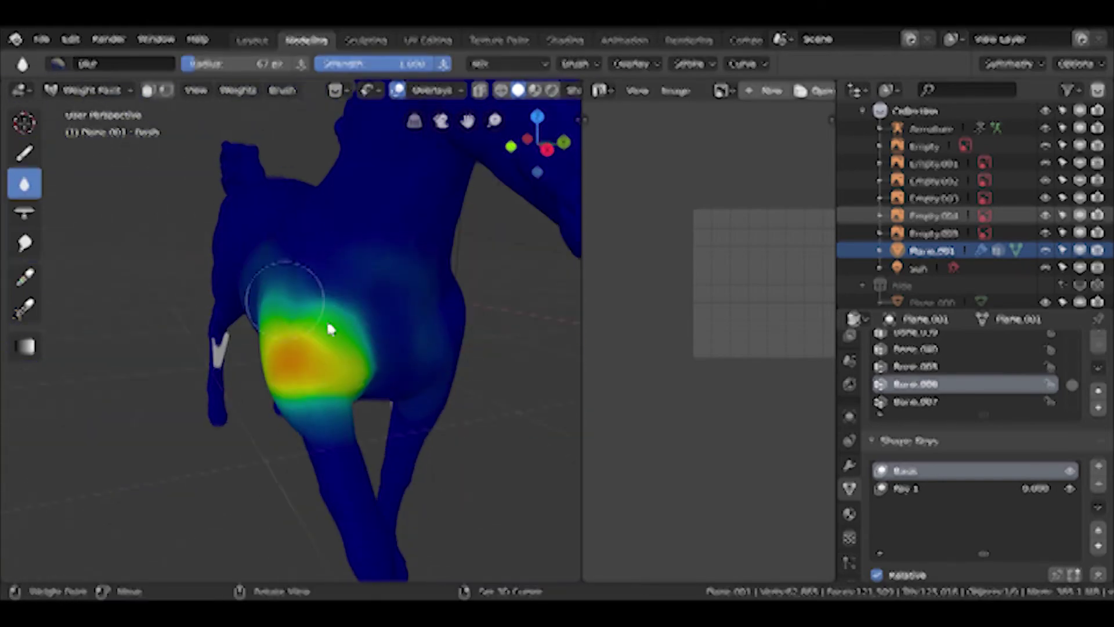
pyautogui.keyDown('alt'); pyautogui.moveTo(327, 322); pyautogui.dragTo(340, 406, button='middle'); pyautogui.keyUp('alt')
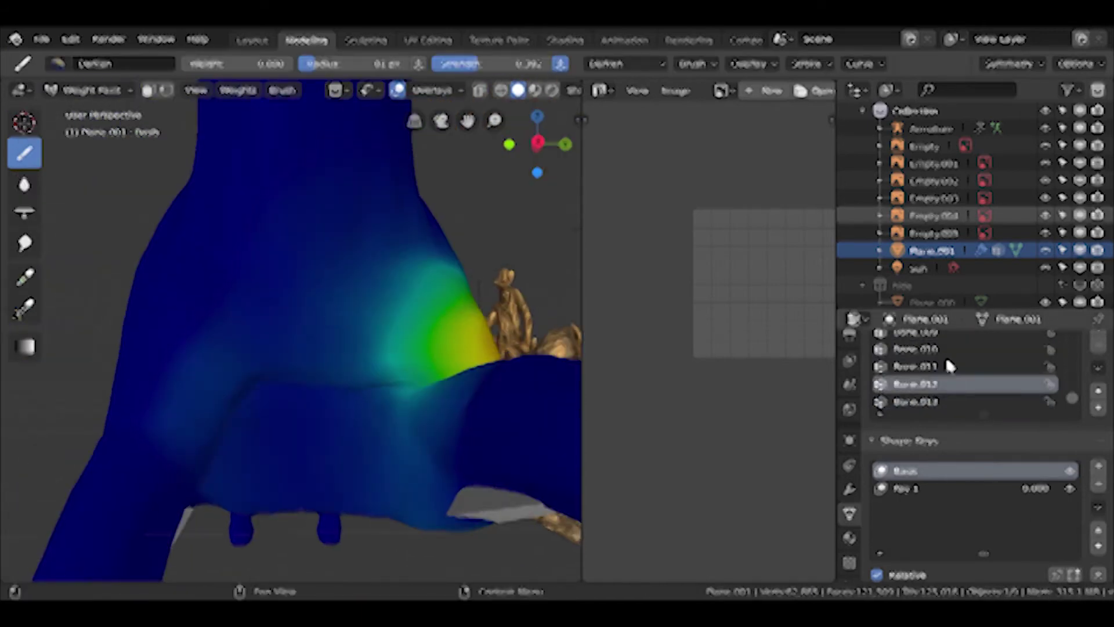
pyautogui.click(949, 366)
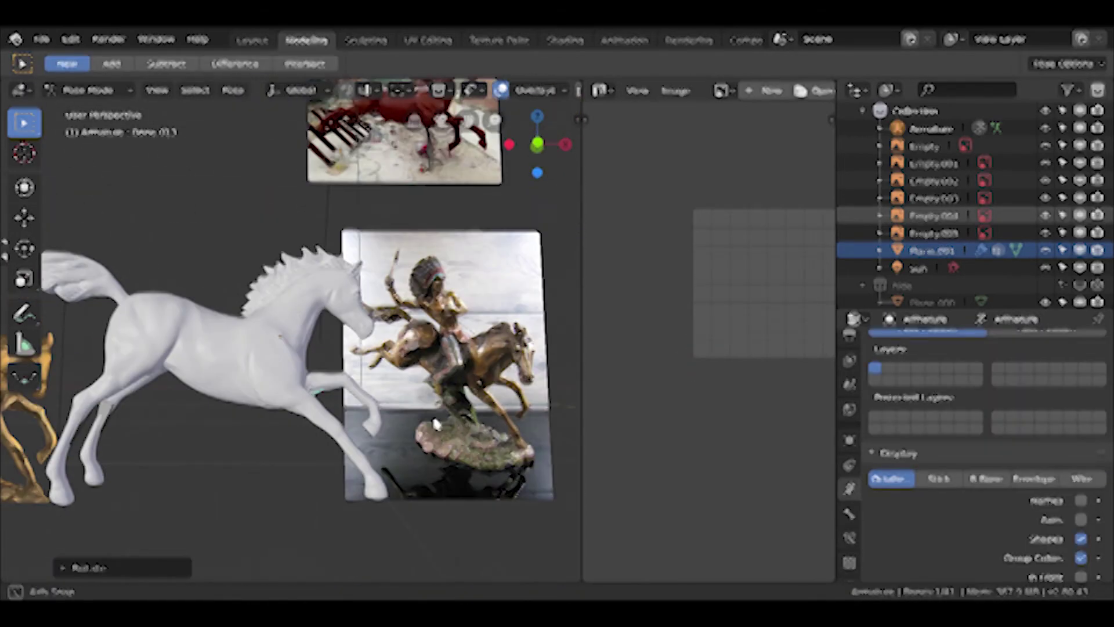
# Pose the horse's front half to match the galloping reference by rotating its neck and head bones about global Y.
pyautogui.press('`')
pyautogui.click(349, 290)
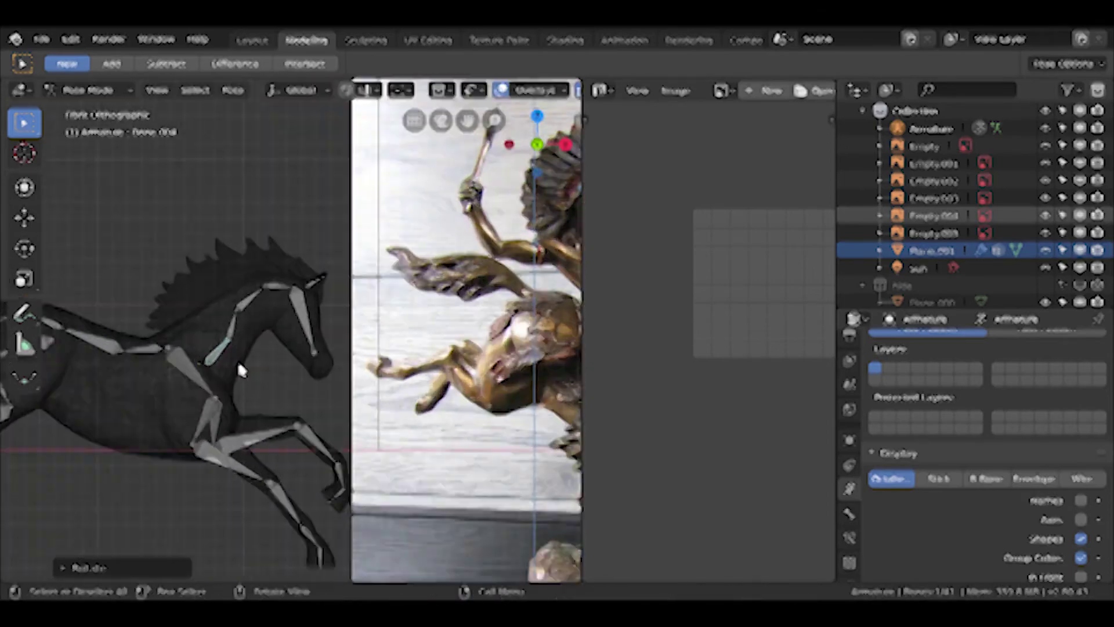
pyautogui.scroll(5, 327, 292)
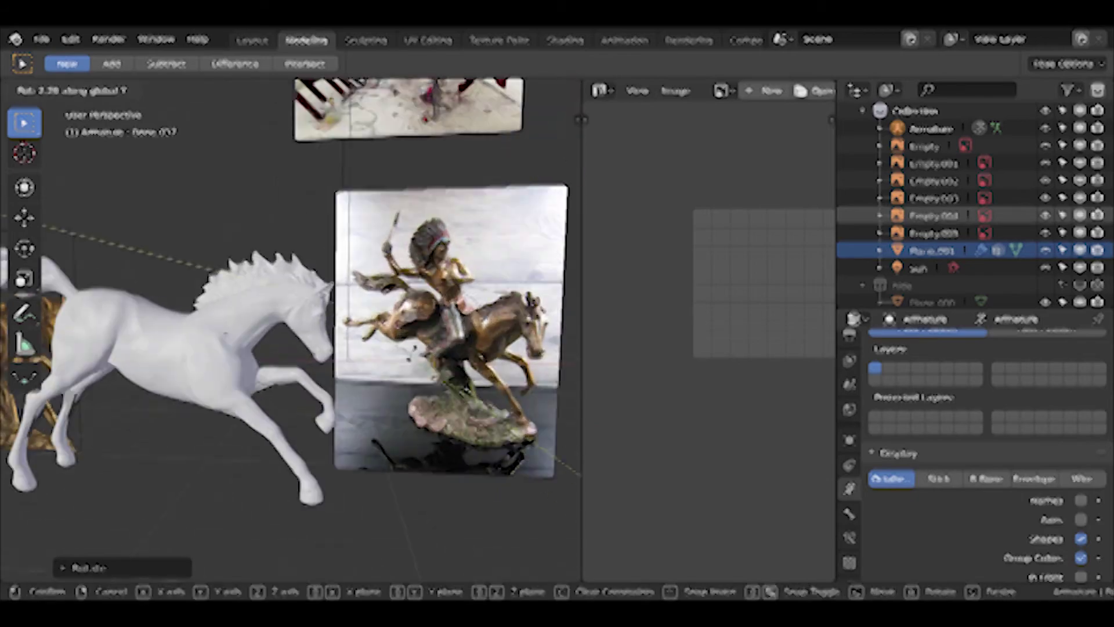
pyautogui.click(309, 350)
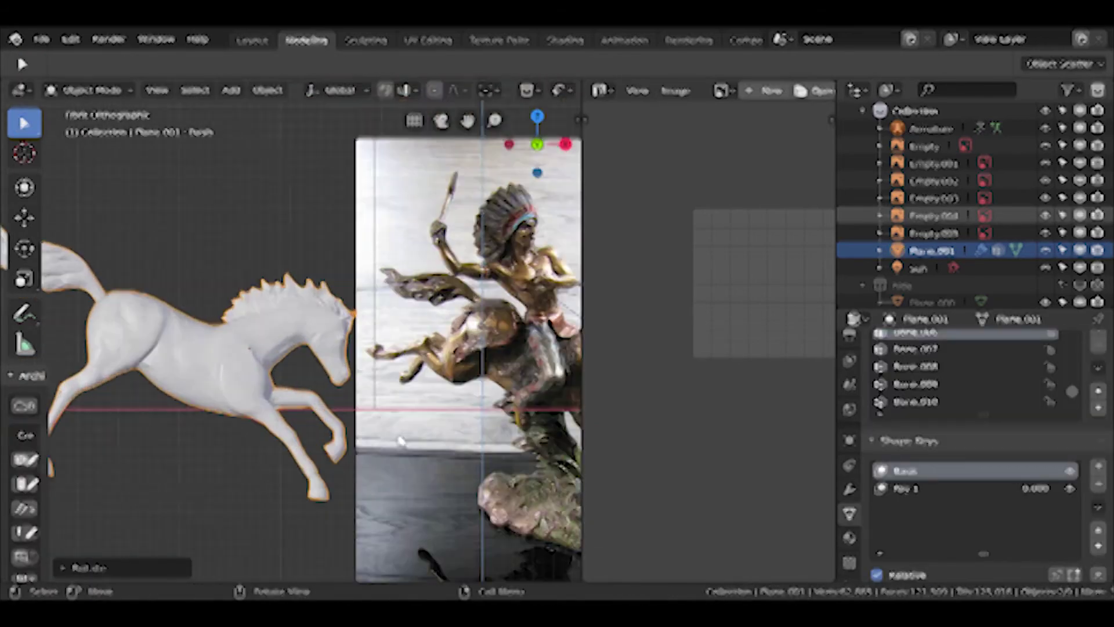
# Show the bones through the mesh and rotate the upper front-leg bone about the global Z axis.
pyautogui.click(93, 91)
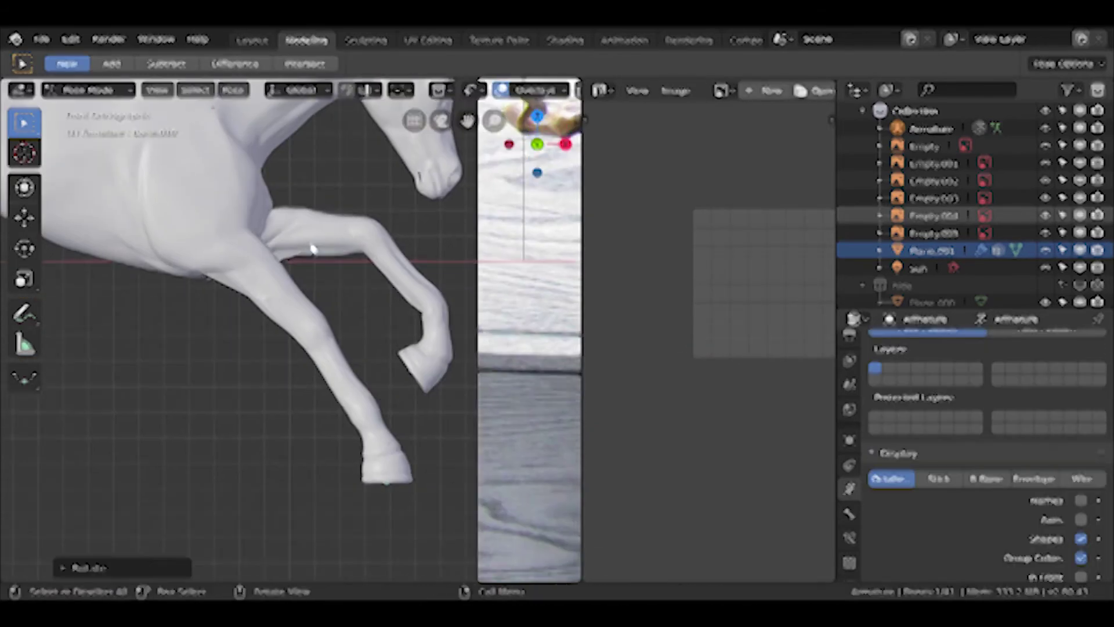
pyautogui.press('z')
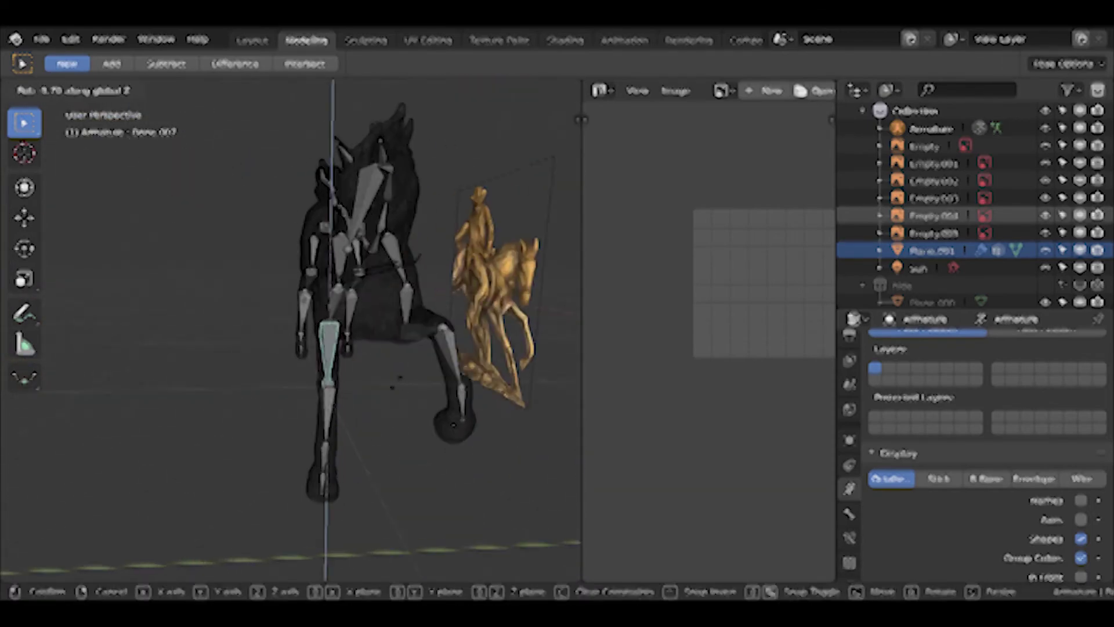
pyautogui.moveTo(342, 367); pyautogui.dragTo(377, 371, button='middle')
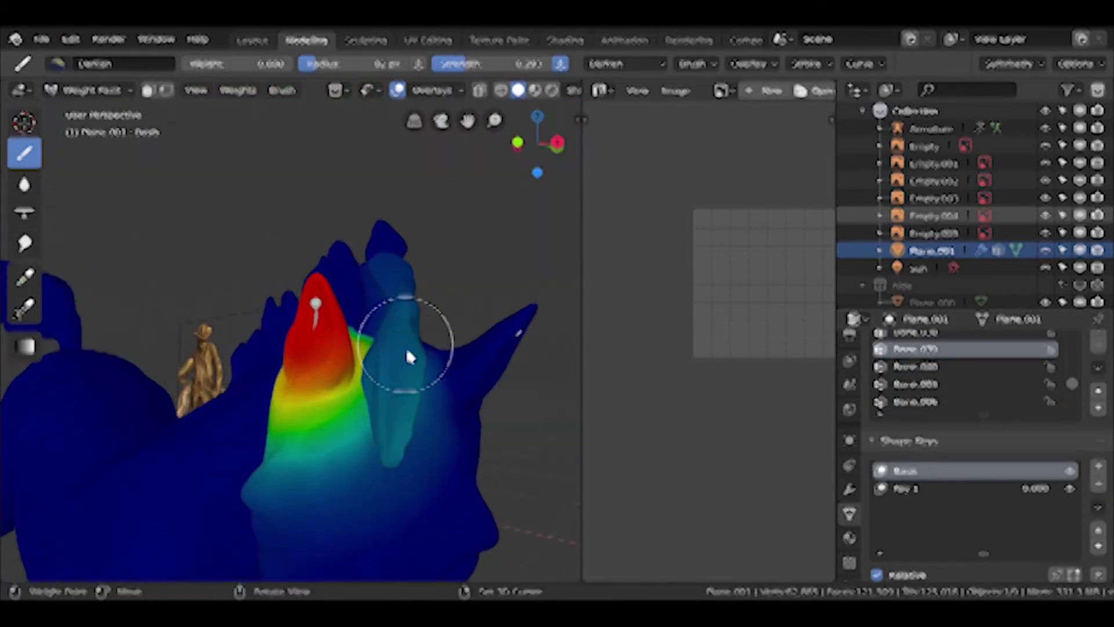
# Darken the right ear bone's weights on the mane and head around the ear, and choose the Blur brush.
pyautogui.moveTo(404, 348)
pyautogui.mouseDown(button='middle')
pyautogui.moveTo(454, 360)
pyautogui.moveTo(459, 447)
pyautogui.mouseUp(button='middle')
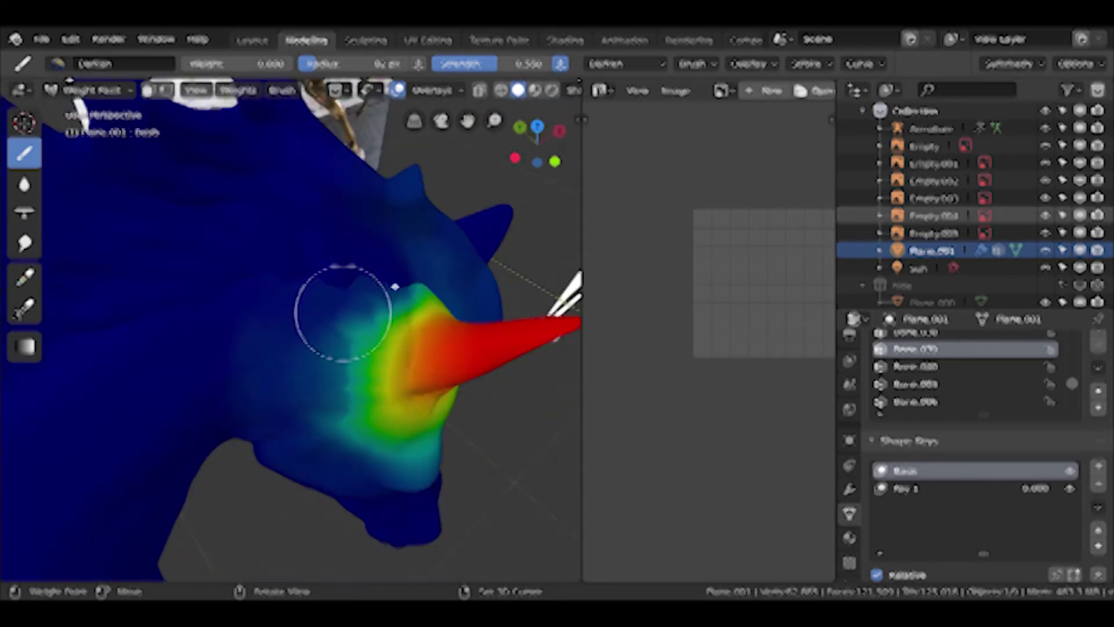
pyautogui.moveTo(394, 287)
pyautogui.mouseDown(button='middle')
pyautogui.moveTo(385, 391)
pyautogui.moveTo(244, 423)
pyautogui.moveTo(319, 390)
pyautogui.moveTo(290, 389)
pyautogui.moveTo(382, 355)
pyautogui.mouseUp(button='middle')
pyautogui.moveTo(452, 499)
pyautogui.mouseDown(button='middle')
pyautogui.moveTo(427, 450)
pyautogui.moveTo(89, 460)
pyautogui.moveTo(308, 318)
pyautogui.moveTo(410, 518)
pyautogui.moveTo(303, 423)
pyautogui.moveTo(357, 277)
pyautogui.moveTo(277, 334)
pyautogui.moveTo(350, 363)
pyautogui.mouseUp(button='middle')
pyautogui.hotkey('shift', 'space')
pyautogui.press('b')
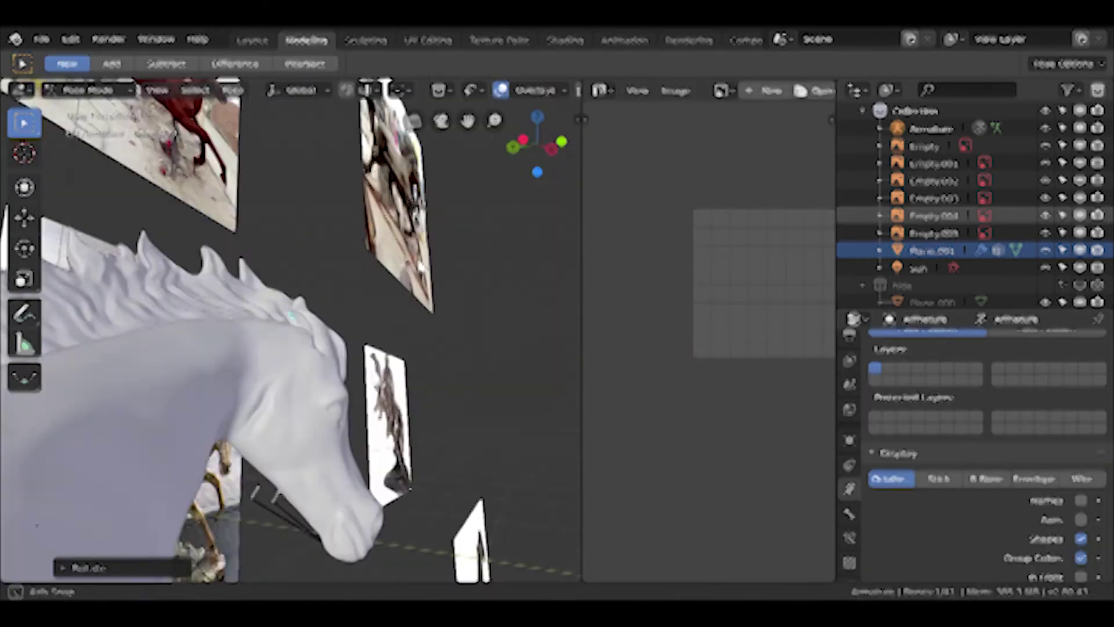
# Rotate the right ear bone in Pose mode and adjust its rotation to test how the ear deforms.
pyautogui.moveTo(406, 325); pyautogui.dragTo(232, 355, button='middle')
pyautogui.press('r')
pyautogui.click(304, 329)
pyautogui.press('n')
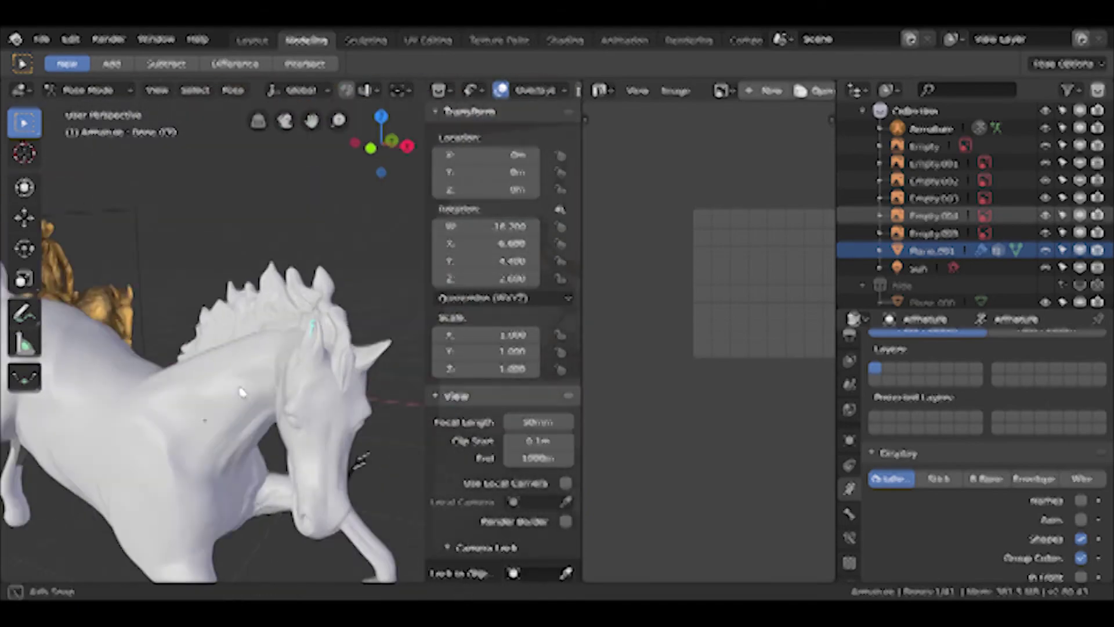
pyautogui.moveTo(243, 393); pyautogui.dragTo(302, 348, button='middle')
pyautogui.hotkey('alt', 'r')
pyautogui.moveTo(510, 243); pyautogui.dragTo(441, 282)
# Return the horse mesh to weight painting and soften the right ear bone's weights with the Blur brush.
pyautogui.click(87, 90)
pyautogui.click(100, 187)
pyautogui.moveTo(273, 497)
pyautogui.mouseDown(button='middle')
pyautogui.moveTo(265, 293)
pyautogui.moveTo(307, 427)
pyautogui.moveTo(274, 316)
pyautogui.moveTo(268, 236)
pyautogui.moveTo(249, 236)
pyautogui.moveTo(215, 380)
pyautogui.moveTo(125, 496)
pyautogui.moveTo(207, 433)
pyautogui.moveTo(196, 482)
pyautogui.mouseUp(button='middle')
pyautogui.click(432, 90)
pyautogui.moveTo(334, 371)
pyautogui.mouseDown(button='middle')
pyautogui.moveTo(254, 499)
pyautogui.moveTo(239, 358)
pyautogui.moveTo(270, 412)
pyautogui.mouseUp(button='middle')
pyautogui.click(87, 90)
pyautogui.press('z')
pyautogui.click(423, 492)
pyautogui.click(87, 89)
pyautogui.click(24, 184)
pyautogui.moveTo(302, 371)
pyautogui.mouseDown(button='middle')
pyautogui.moveTo(363, 469)
pyautogui.moveTo(255, 450)
pyautogui.moveTo(277, 436)
pyautogui.moveTo(267, 406)
pyautogui.mouseUp(button='middle')
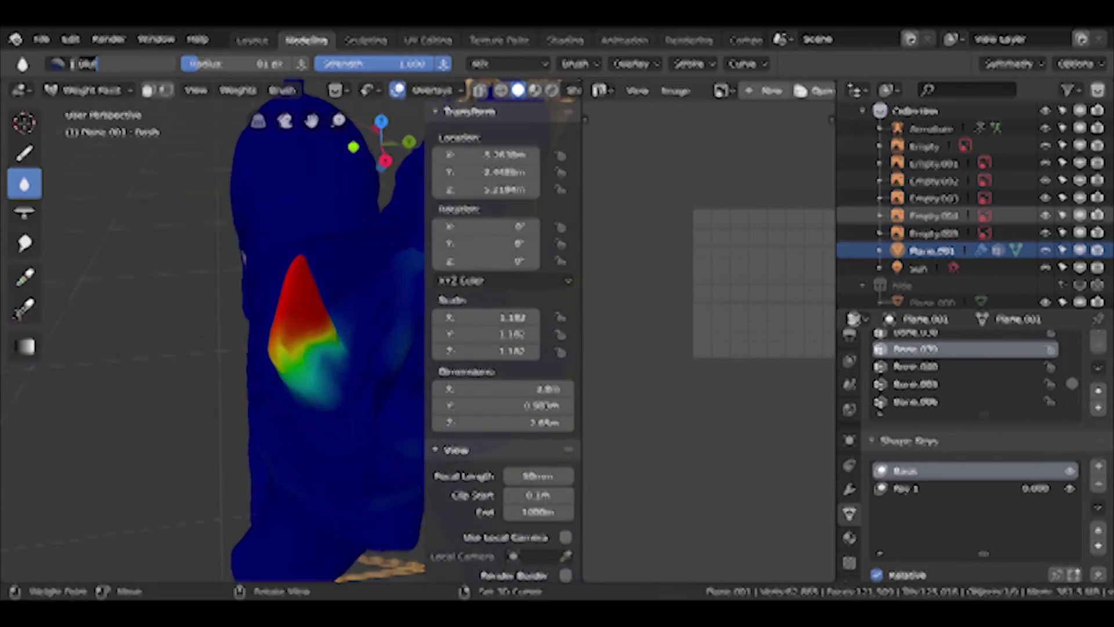
# Lighten the right ear's weights down to its base using weight 1.000 and strength 1.000.
pyautogui.click(24, 153)
pyautogui.moveTo(348, 382); pyautogui.dragTo(241, 348, button='middle')
pyautogui.moveTo(282, 407)
pyautogui.mouseDown(button='middle')
pyautogui.moveTo(356, 410)
pyautogui.moveTo(229, 348)
pyautogui.moveTo(331, 255)
pyautogui.moveTo(227, 413)
pyautogui.moveTo(127, 91)
pyautogui.mouseUp(button='middle')
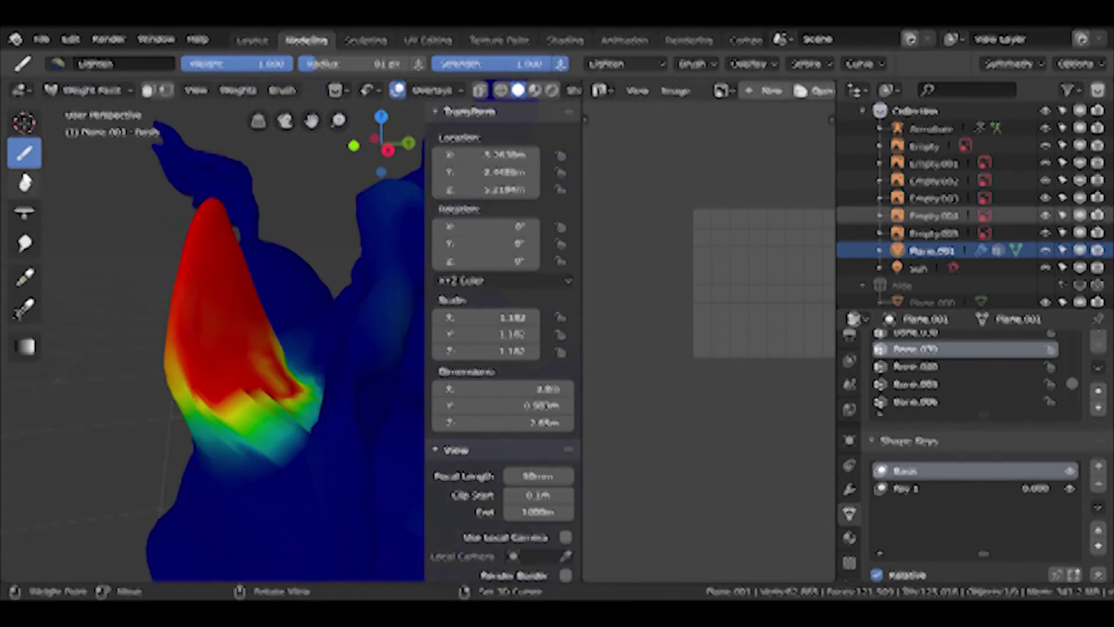
pyautogui.moveTo(235, 411)
pyautogui.mouseDown(button='middle')
pyautogui.moveTo(335, 492)
pyautogui.moveTo(285, 374)
pyautogui.moveTo(297, 432)
pyautogui.moveTo(300, 416)
pyautogui.mouseUp(button='middle')
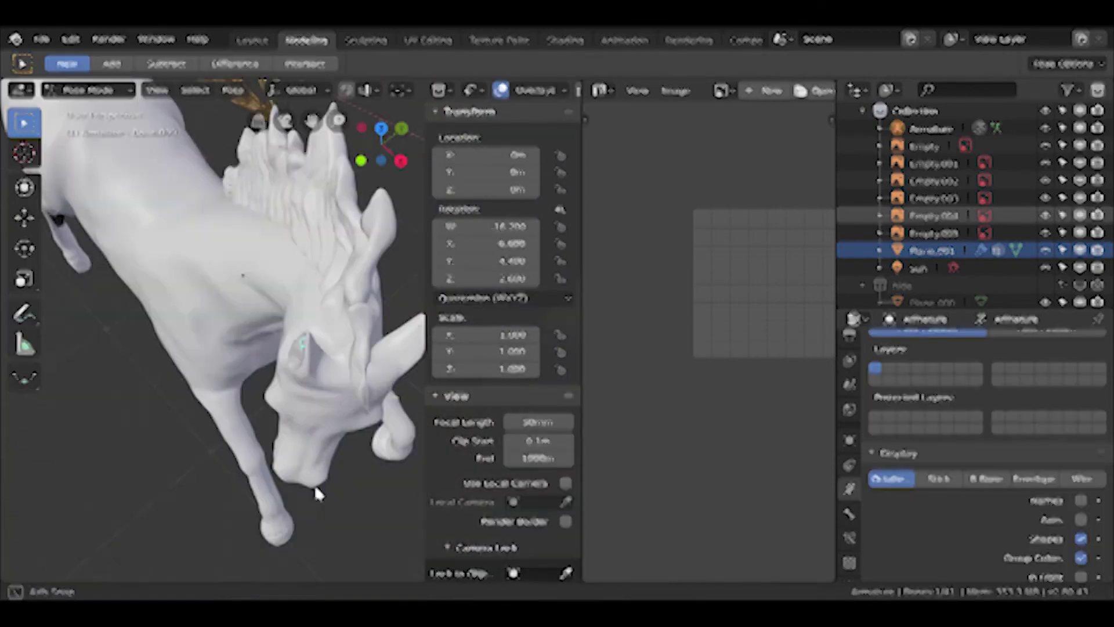
# Rotate and move the right ear bone in Pose mode to set the ear's angle.
pyautogui.press('r')
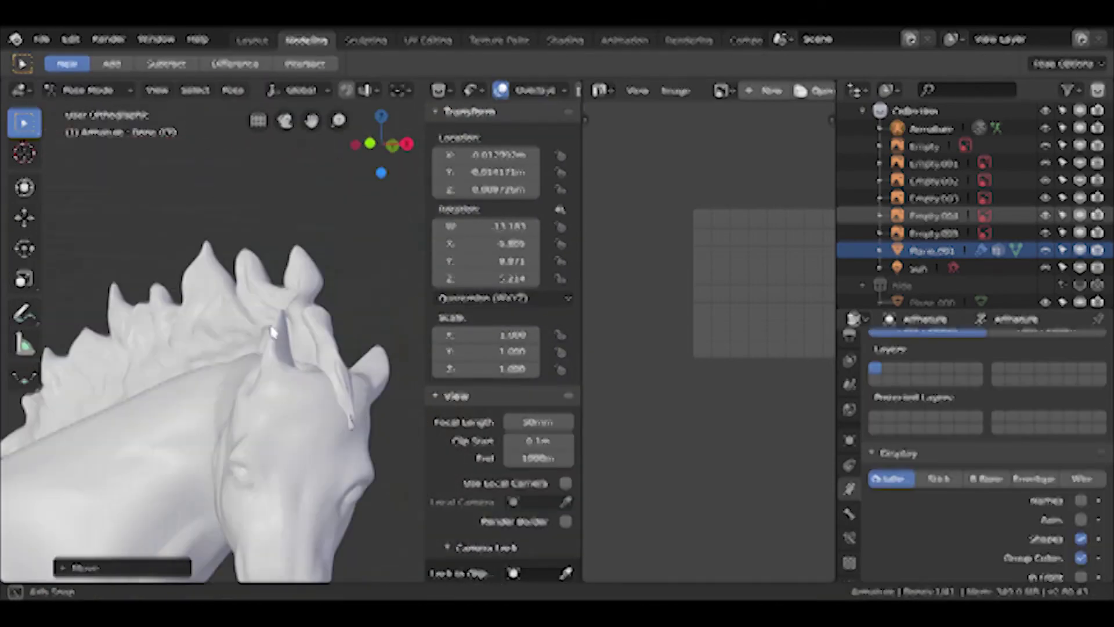
pyautogui.press('g')
pyautogui.click(380, 388)
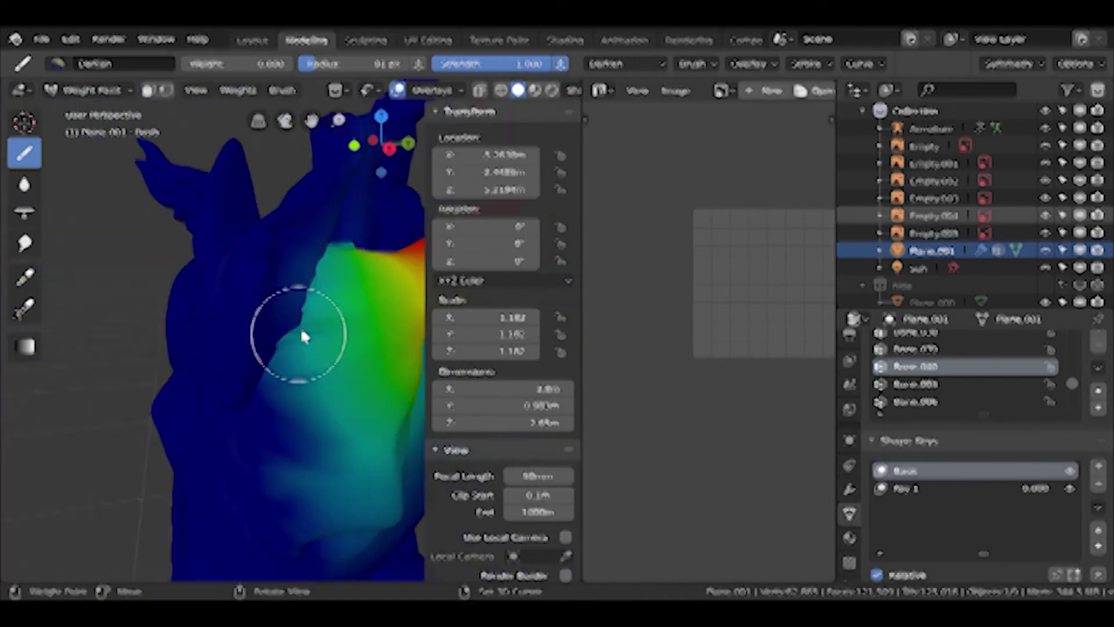
# Enlarge the Darken brush and remove the left ear bone's weights from the head and mane, then blur the ear's base.
pyautogui.moveTo(302, 337)
pyautogui.mouseDown(button='middle')
pyautogui.moveTo(313, 402)
pyautogui.moveTo(294, 378)
pyautogui.moveTo(333, 380)
pyautogui.moveTo(308, 281)
pyautogui.moveTo(264, 349)
pyautogui.moveTo(248, 410)
pyautogui.moveTo(288, 368)
pyautogui.moveTo(274, 289)
pyautogui.moveTo(204, 329)
pyautogui.moveTo(288, 280)
pyautogui.moveTo(350, 409)
pyautogui.mouseUp(button='middle')
pyautogui.press(']')
pyautogui.press(']')
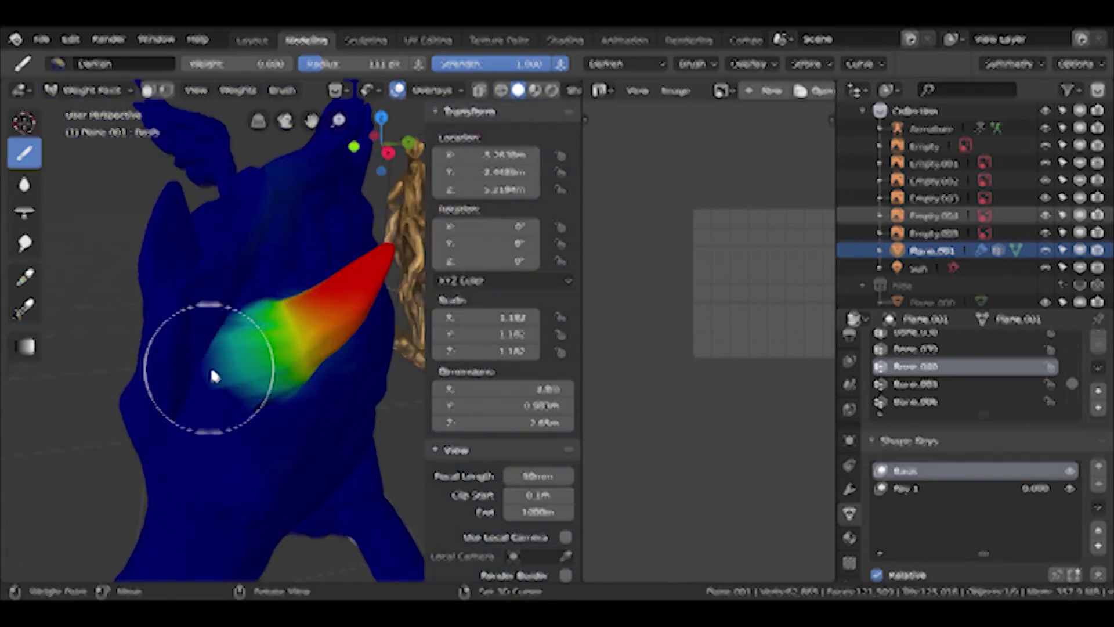
pyautogui.moveTo(196, 399); pyautogui.dragTo(289, 290, button='middle')
pyautogui.moveTo(275, 344)
pyautogui.mouseDown(button='middle')
pyautogui.moveTo(288, 308)
pyautogui.moveTo(273, 355)
pyautogui.mouseUp(button='middle')
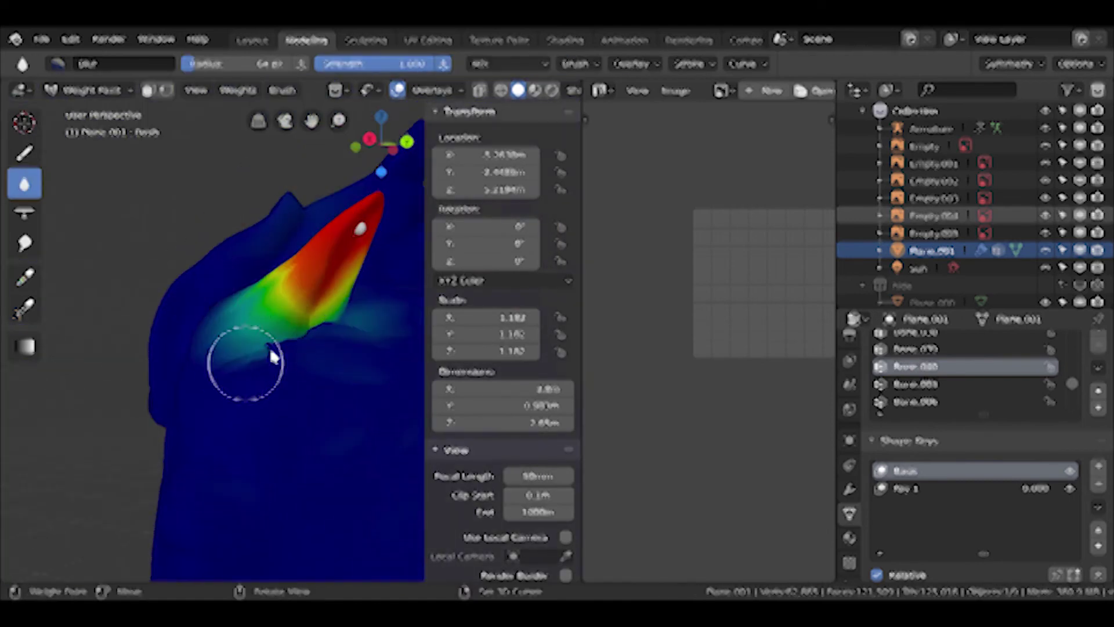
pyautogui.moveTo(256, 408)
pyautogui.mouseDown(button='middle')
pyautogui.moveTo(245, 374)
pyautogui.moveTo(340, 395)
pyautogui.moveTo(263, 374)
pyautogui.moveTo(355, 386)
pyautogui.moveTo(202, 405)
pyautogui.moveTo(290, 342)
pyautogui.moveTo(233, 331)
pyautogui.mouseUp(button='middle')
pyautogui.hotkey('shift', 'space')
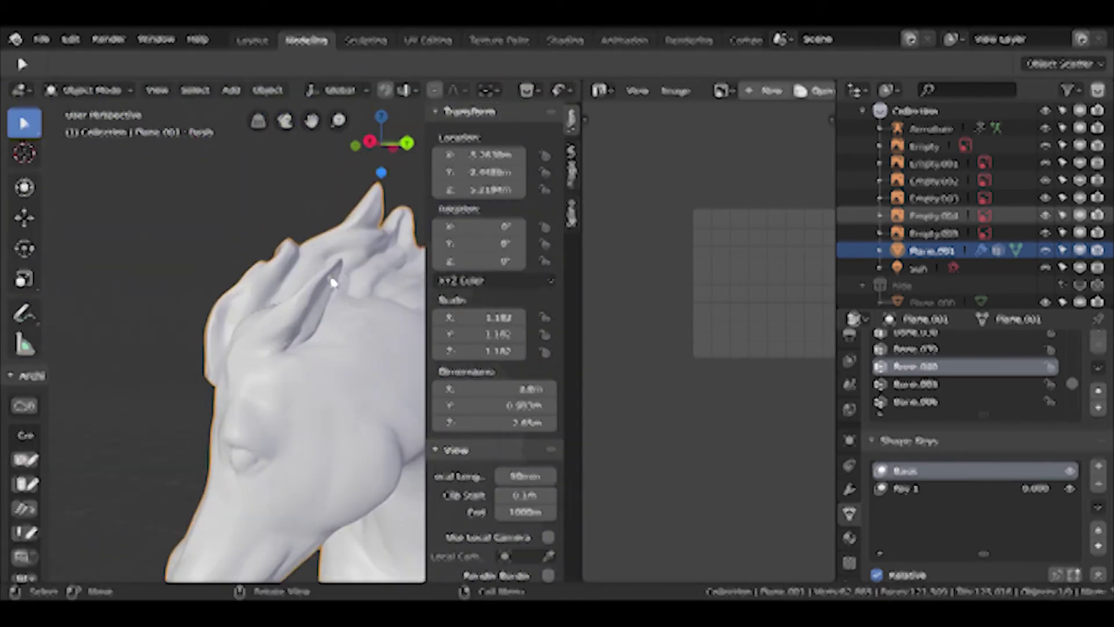
# Rotate the left ear bone in Pose mode.
pyautogui.hotkey('ctrl', 'Tab')
pyautogui.moveTo(384, 351)
pyautogui.mouseDown(button='middle')
pyautogui.moveTo(318, 246)
pyautogui.moveTo(413, 346)
pyautogui.mouseUp(button='middle')
pyautogui.press('r')
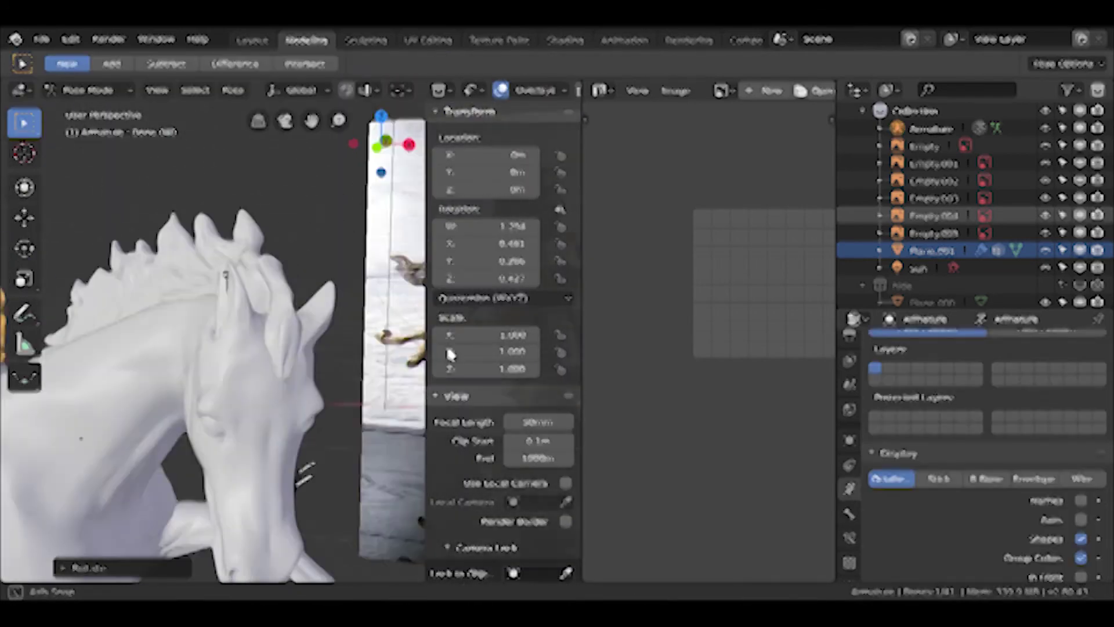
pyautogui.click(322, 328)
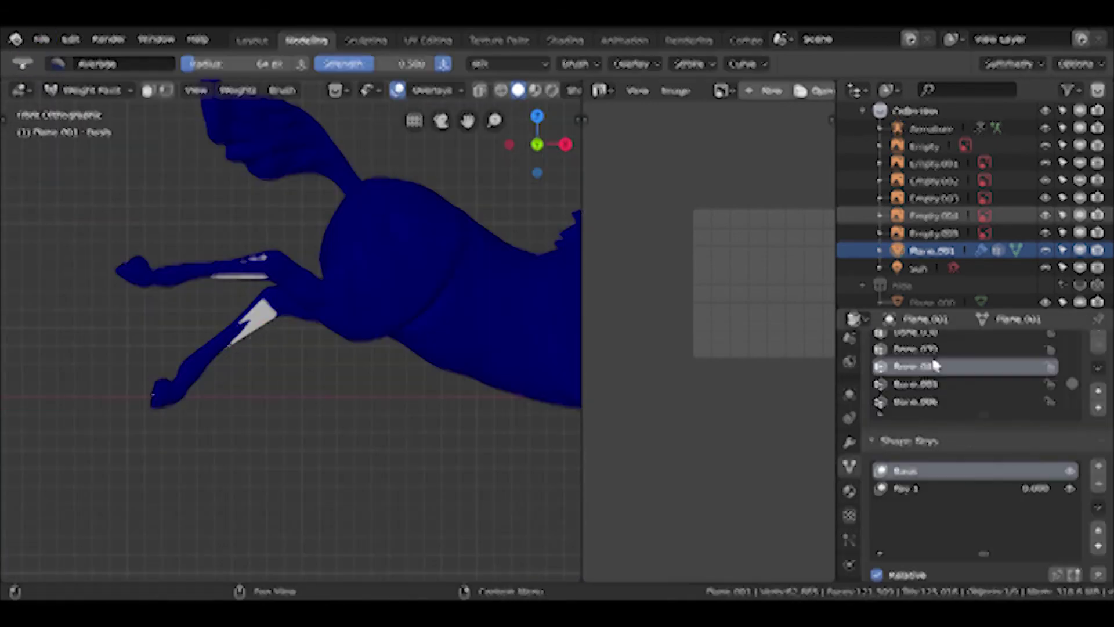
# Darken the hind-leg bone's weights where the thigh meets the body, and blend them with the Blur brush.
pyautogui.moveTo(348, 348); pyautogui.dragTo(291, 378, button='middle')
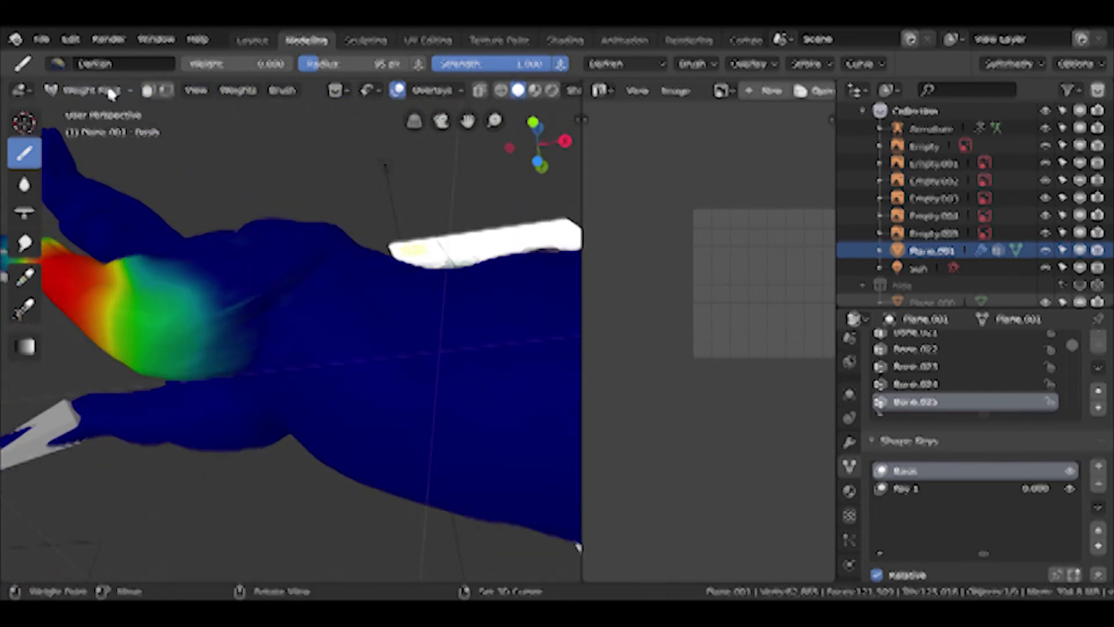
pyautogui.click(24, 183)
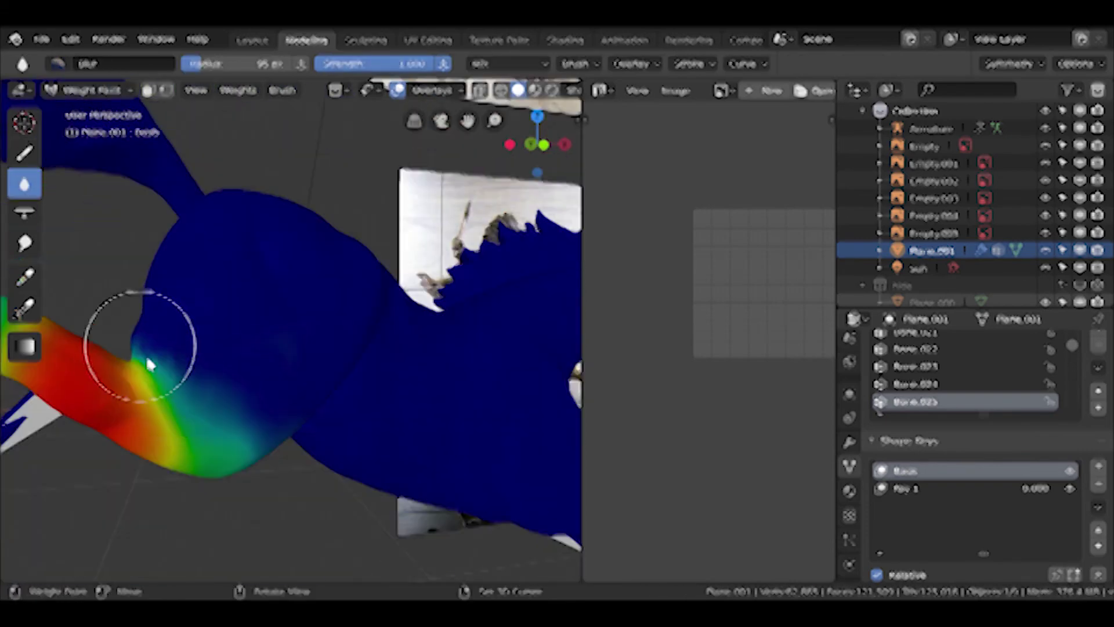